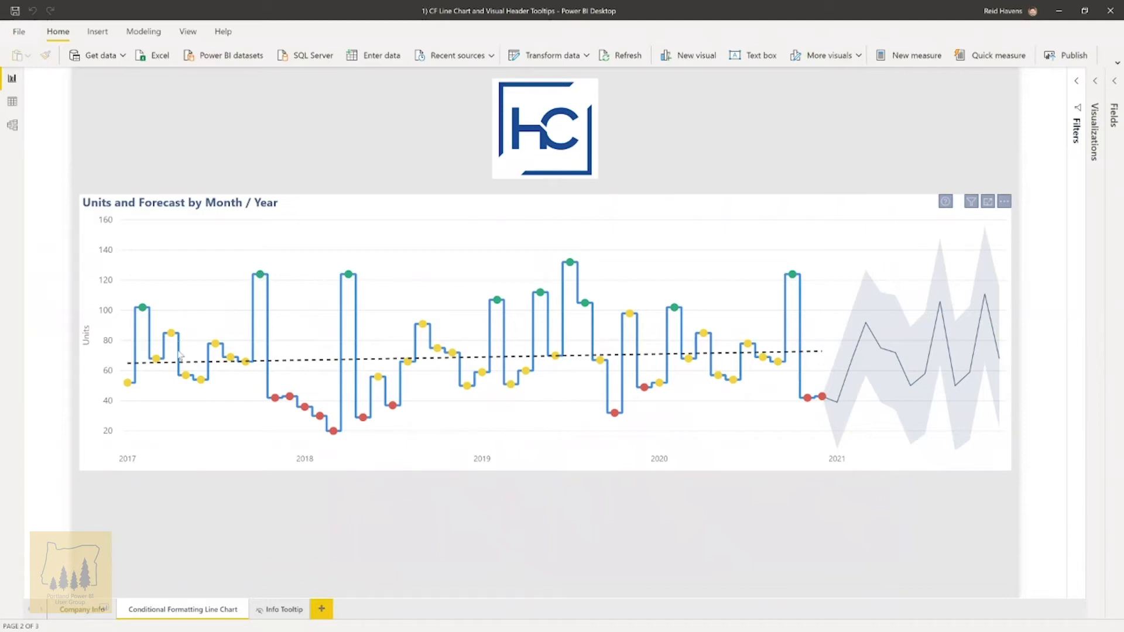
- Show the data color formatting options of the Units and Forecast by Month / Year line chart
left_click(389, 208)
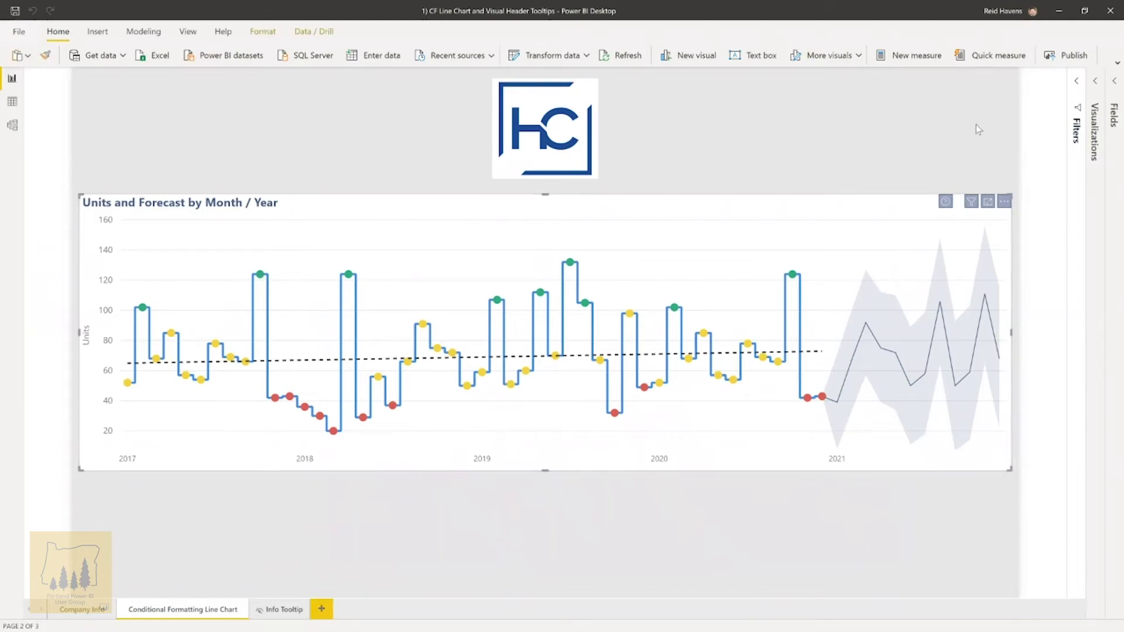
left_click(1095, 82)
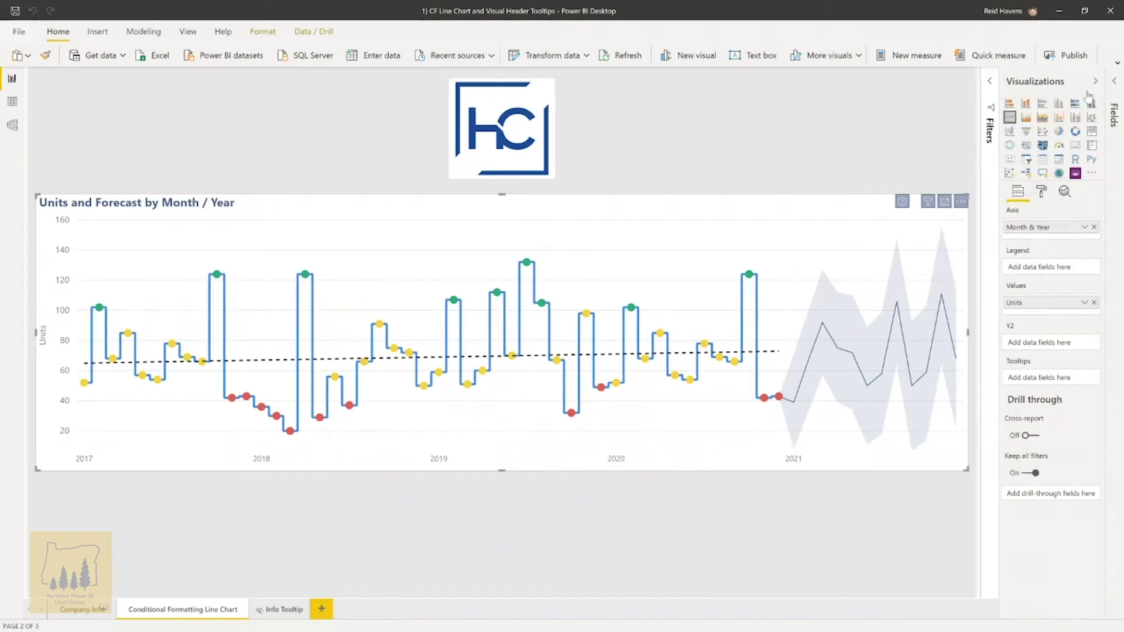
left_click(1042, 193)
left_click(1012, 321)
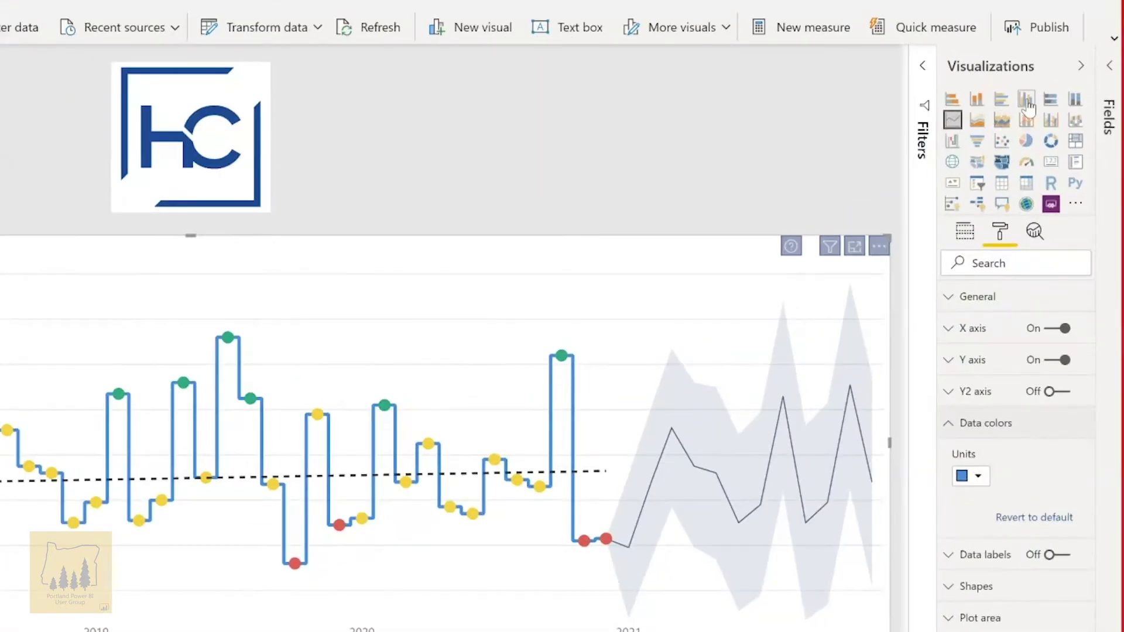
- Change the line chart to a clustered column chart to inspect its default color's conditional formatting option, and restore the line chart type
left_click(1059, 103)
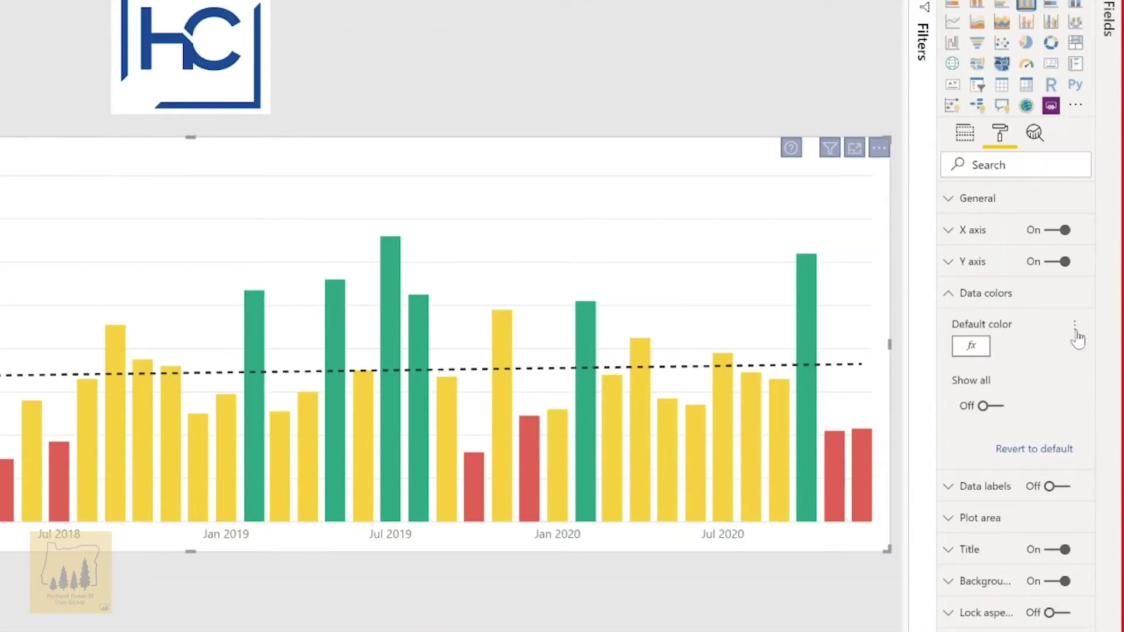
left_click(1074, 328)
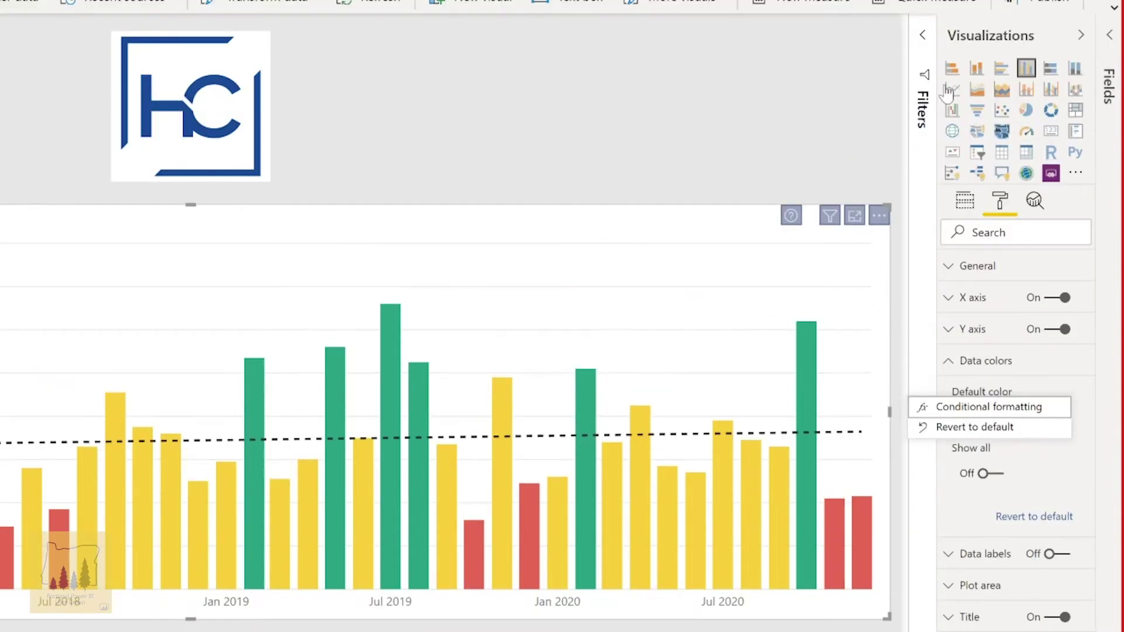
left_click(951, 90)
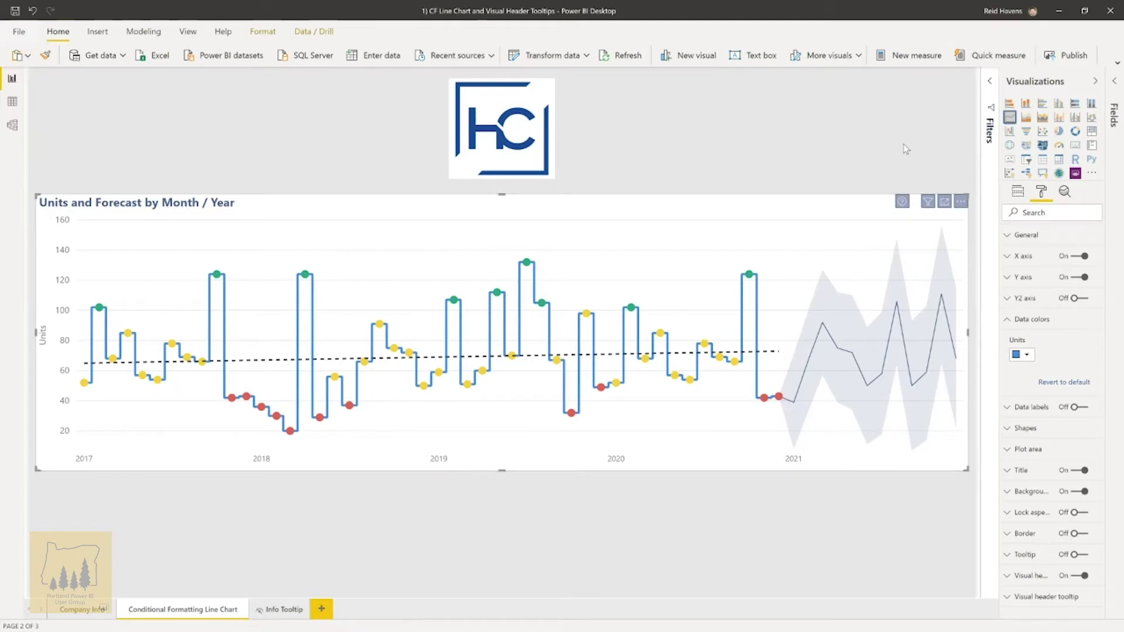
left_click(891, 153)
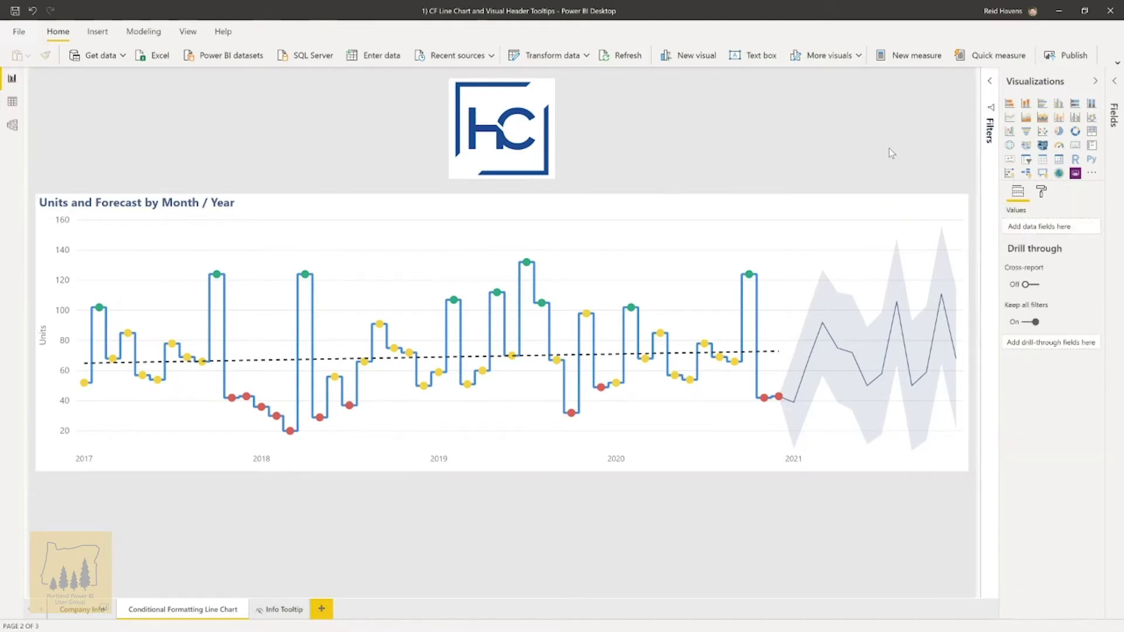
- Preview the line chart's header help tooltip and show its visual header tooltip formatting settings
mouse_move(855, 243)
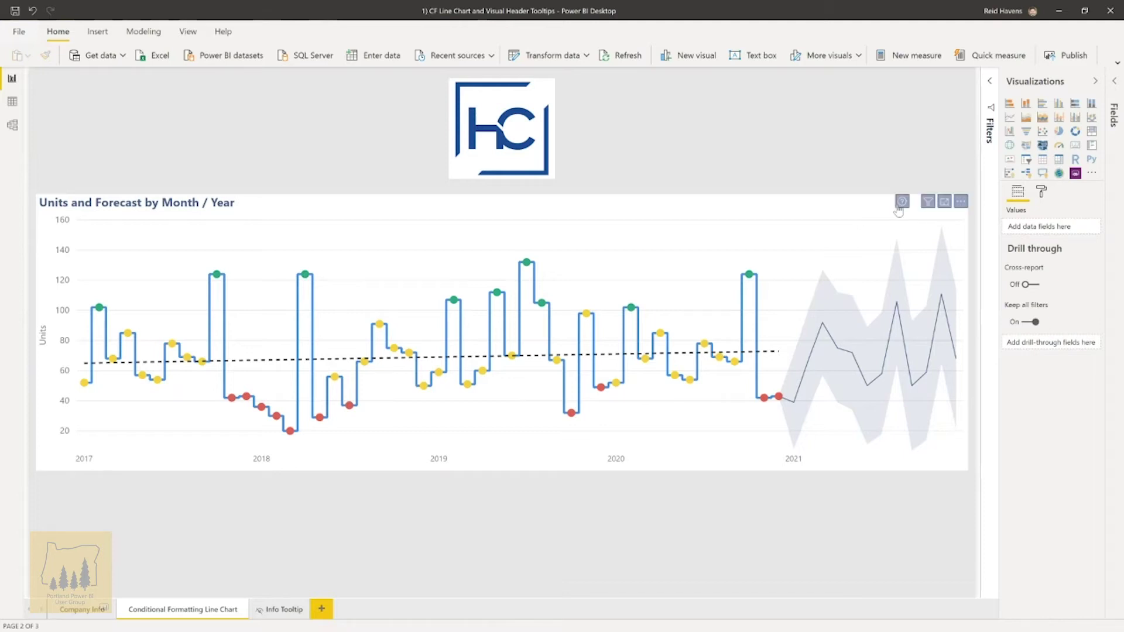
mouse_move(899, 211)
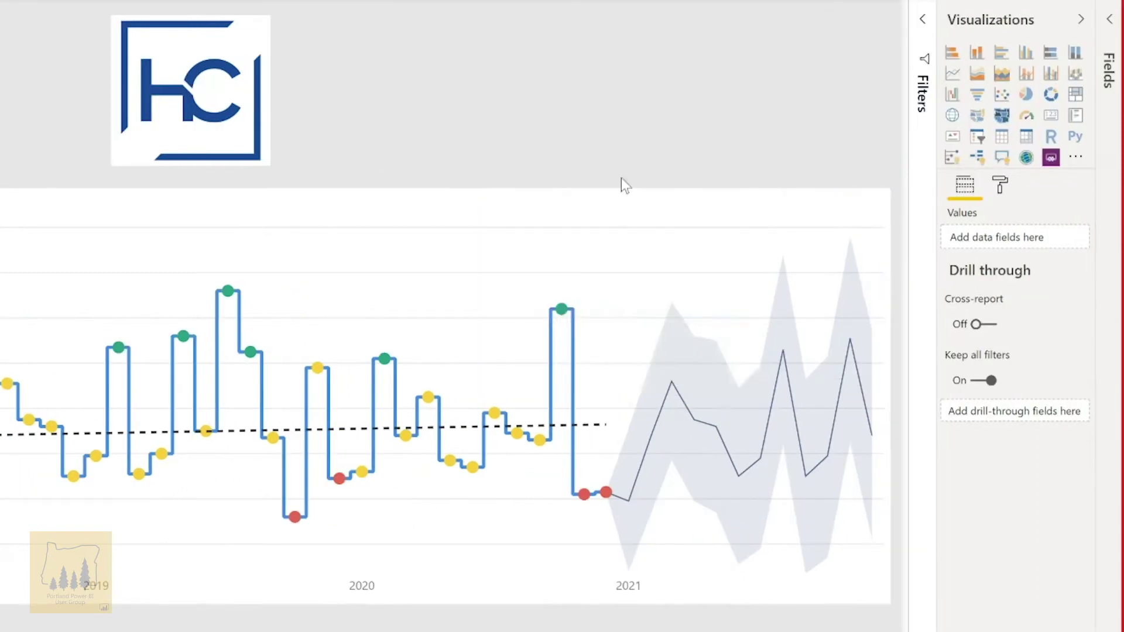
left_click(718, 214)
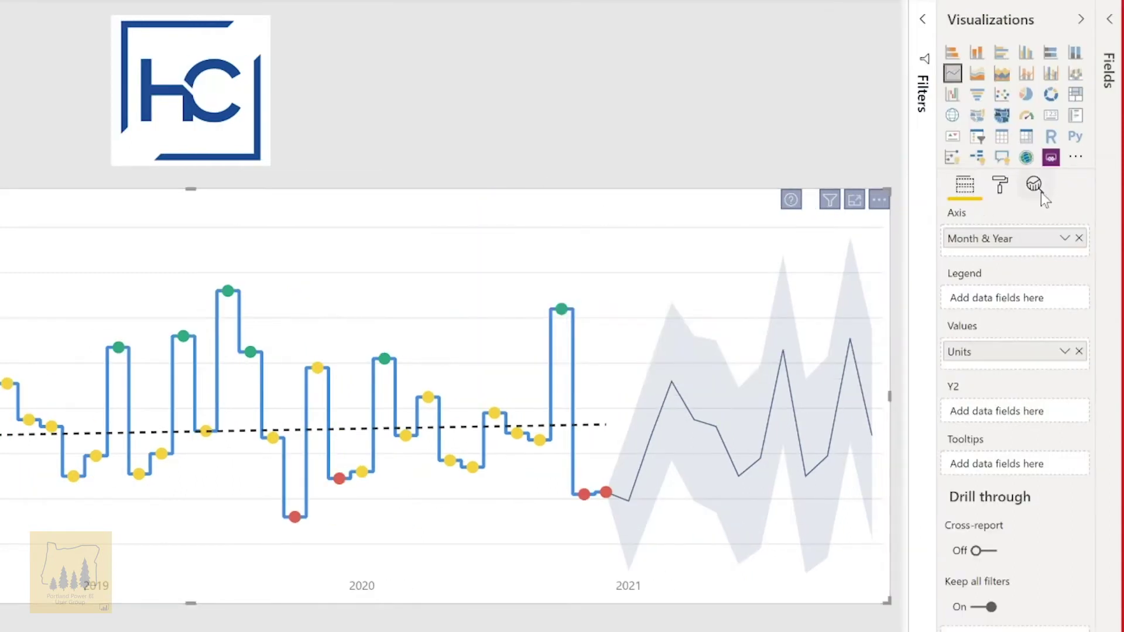
left_click(999, 184)
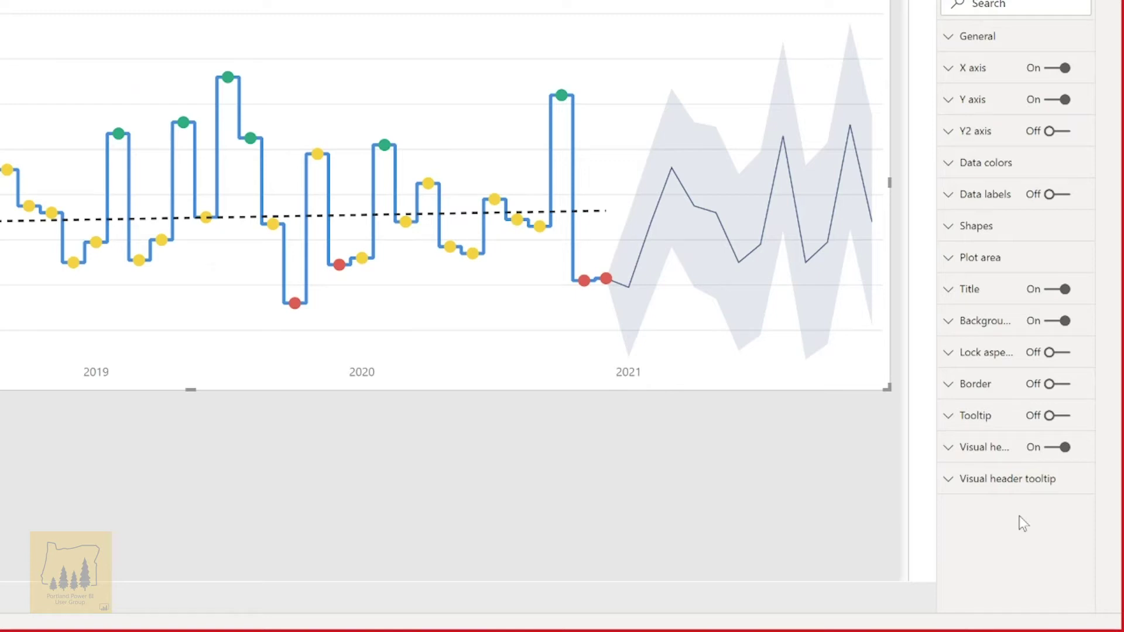
left_click(949, 489)
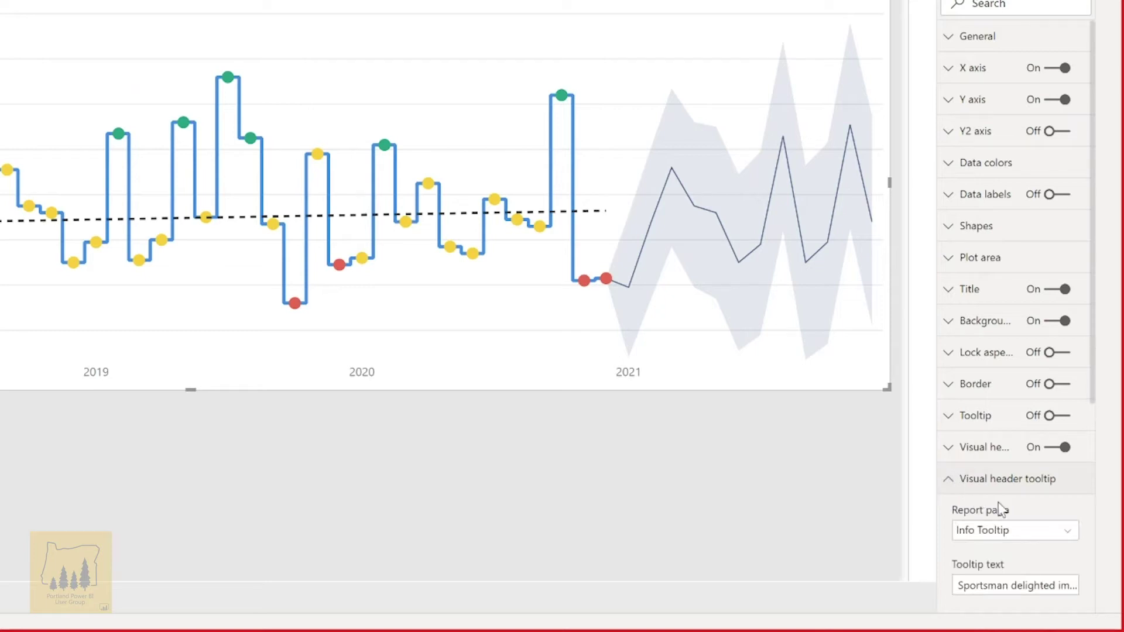
scroll(993, 498, "down", 3)
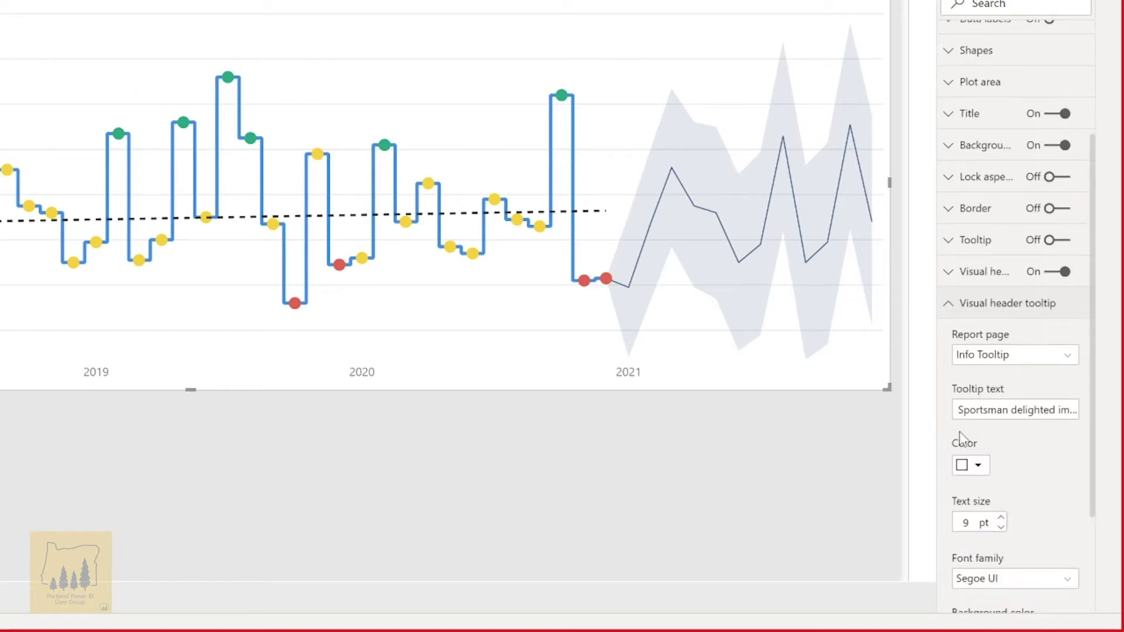
- Set the visual header tooltip's report page to None and preview the plain text tooltip on the chart's help icon
left_click(1025, 355)
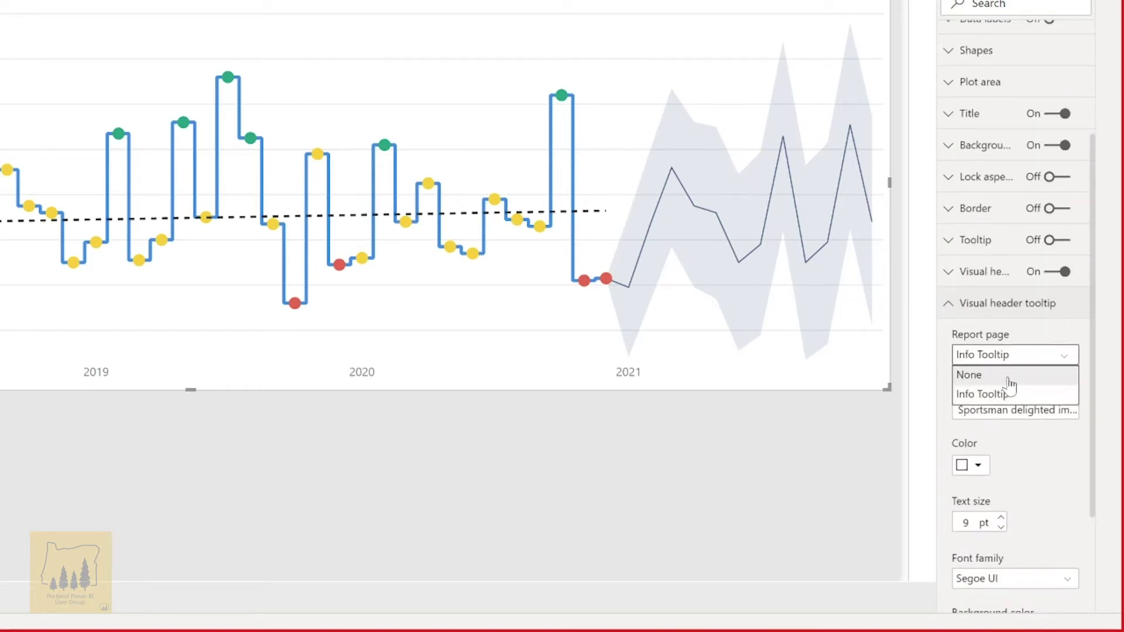
left_click(1011, 377)
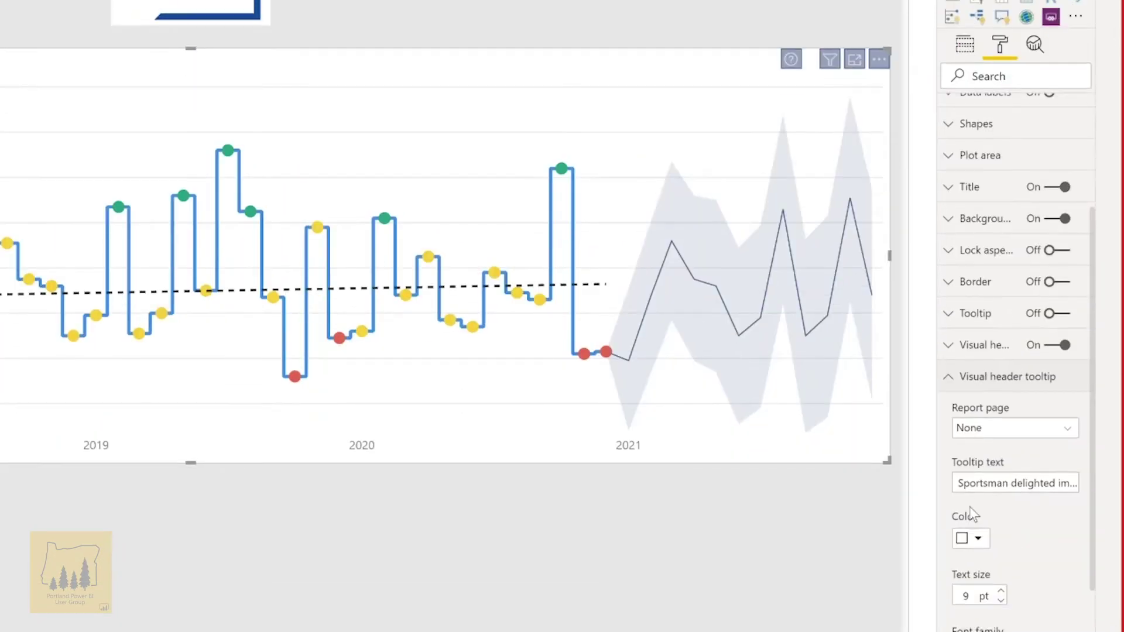
double_click(982, 412)
triple_click(982, 484)
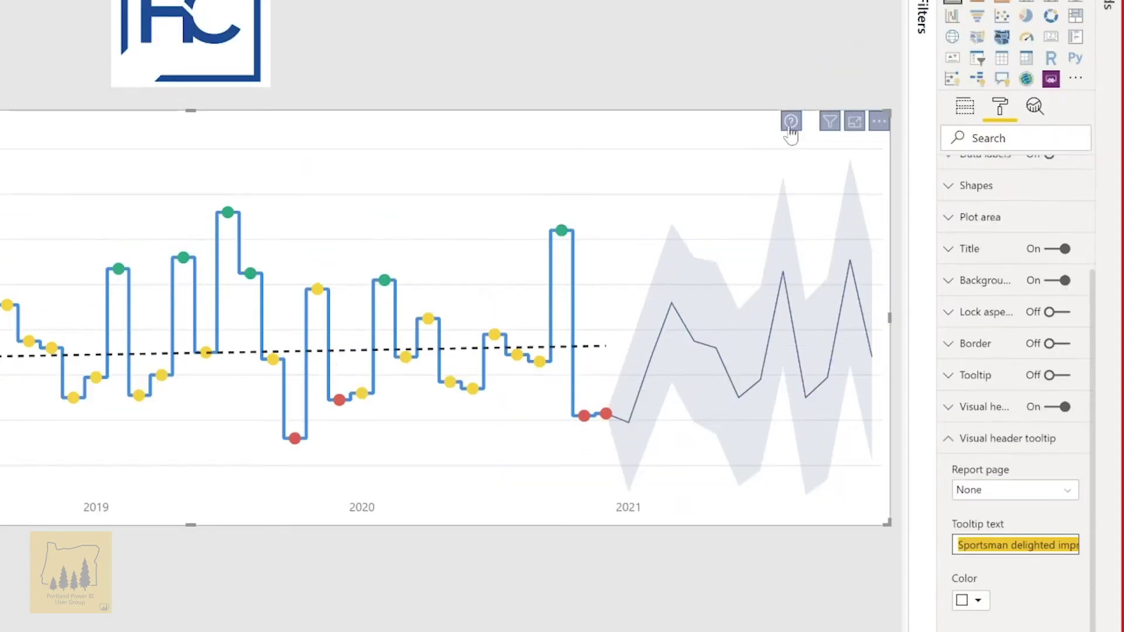
mouse_move(791, 64)
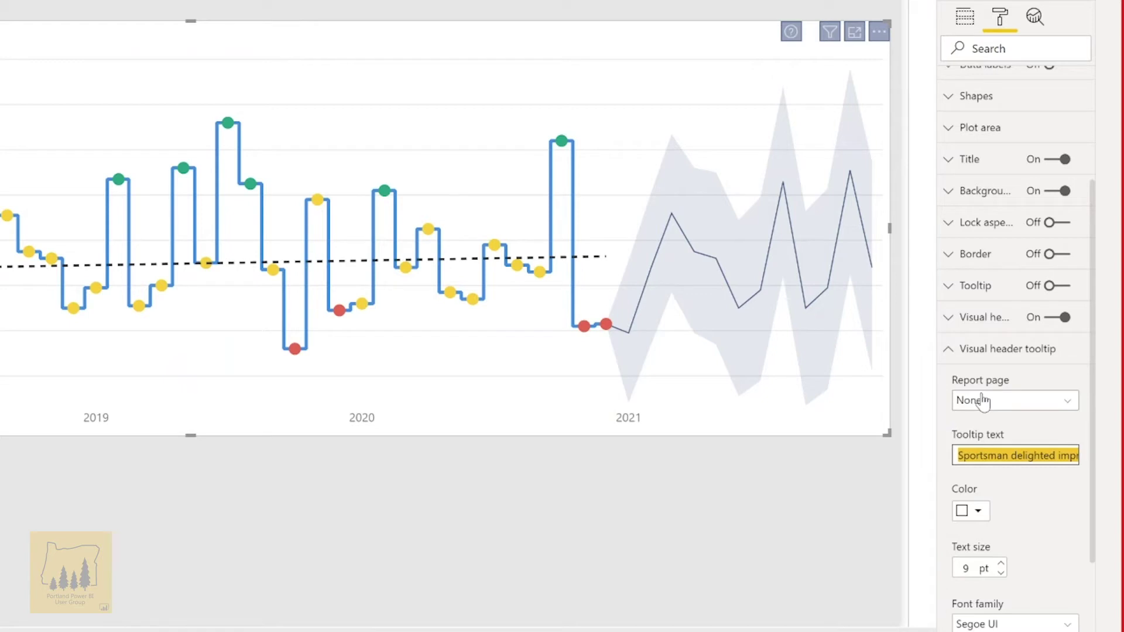
- Set the visual header tooltip's report page to Info Tooltip and preview it on the chart
left_click(984, 401)
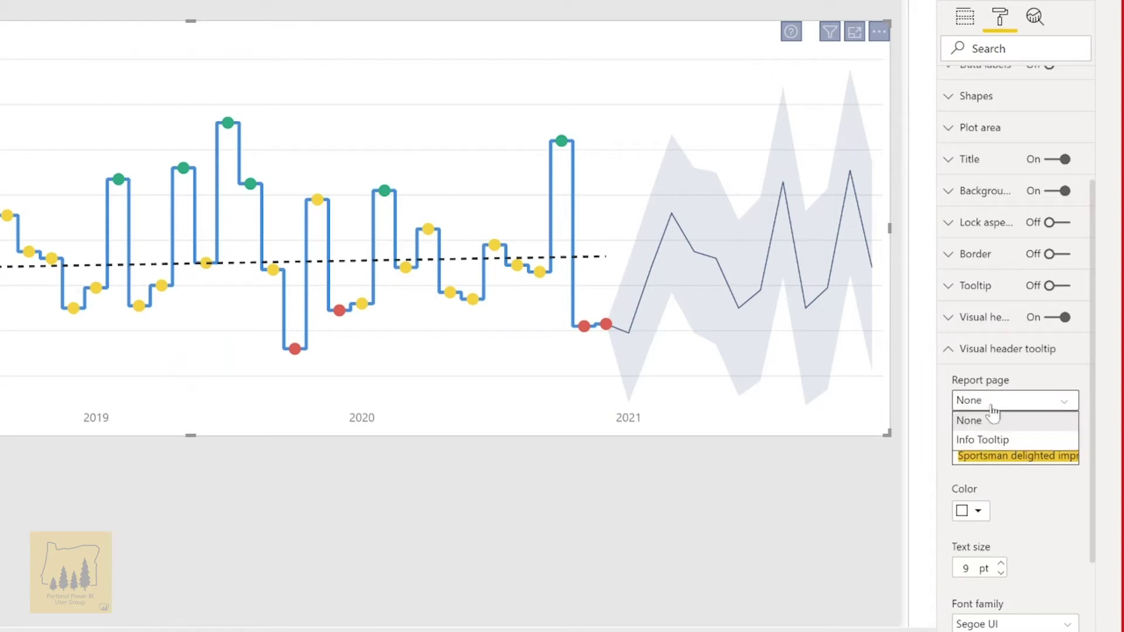
left_click(1012, 442)
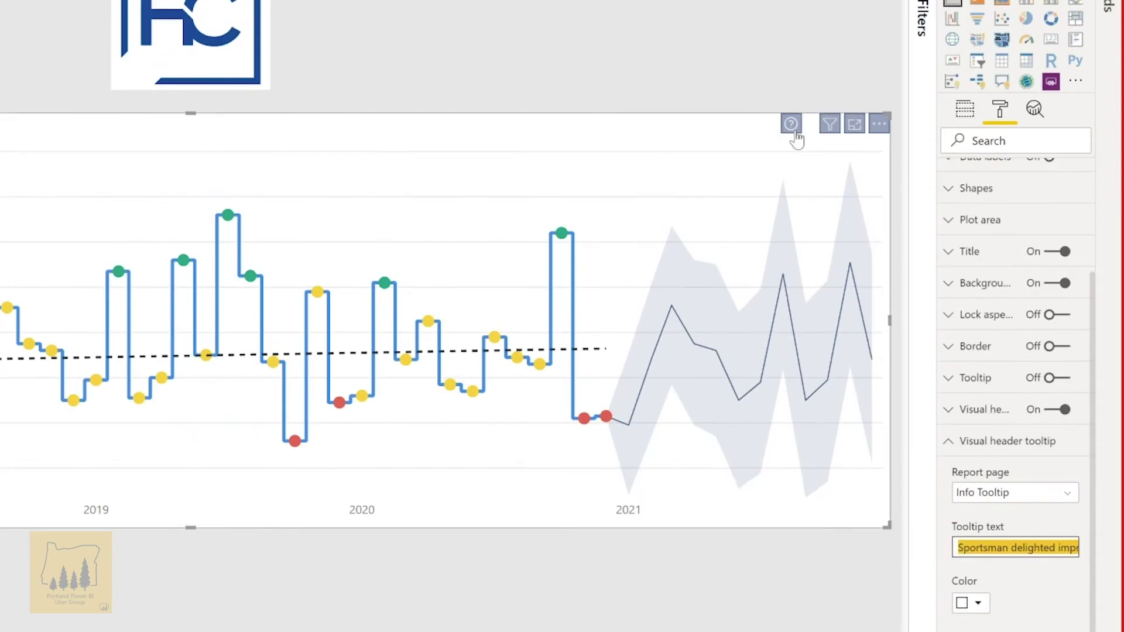
mouse_move(796, 140)
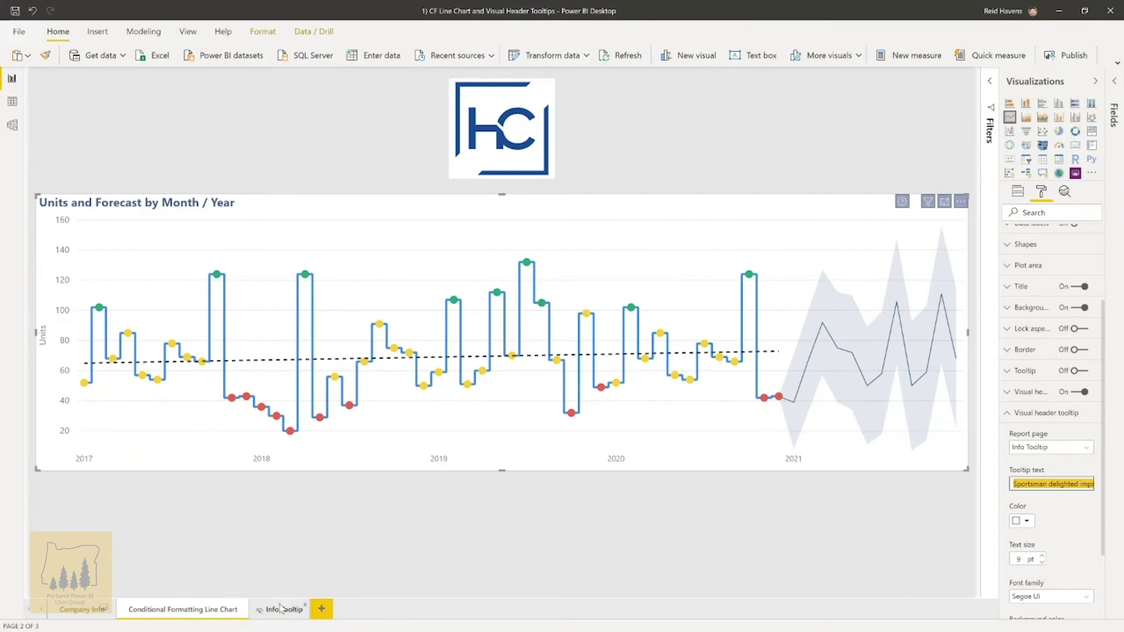
- Try bolding the word "Confined" and underlining "absolute" in the Info Tooltip page's text box, and undo the formatting
left_click(284, 609)
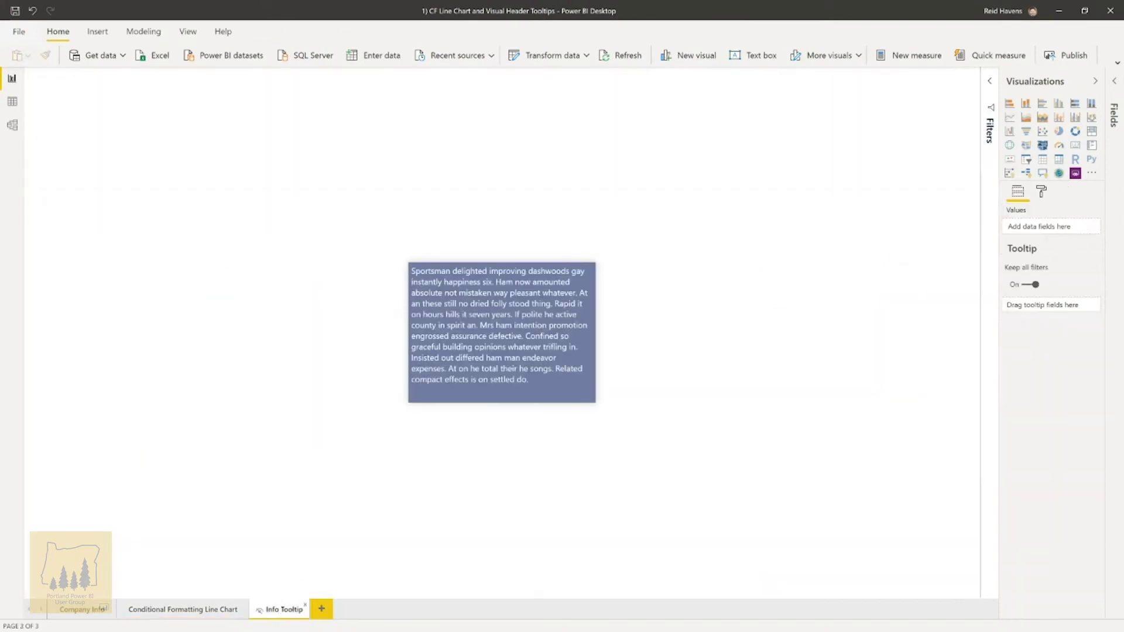
double_click(530, 336)
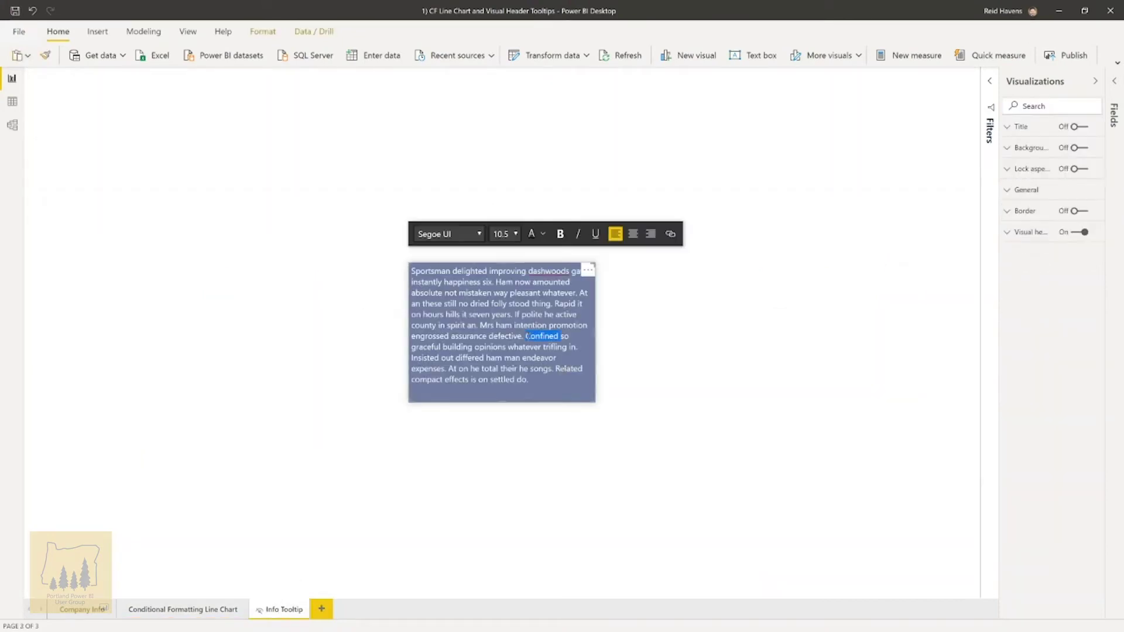
key("ctrl+b")
double_click(439, 293)
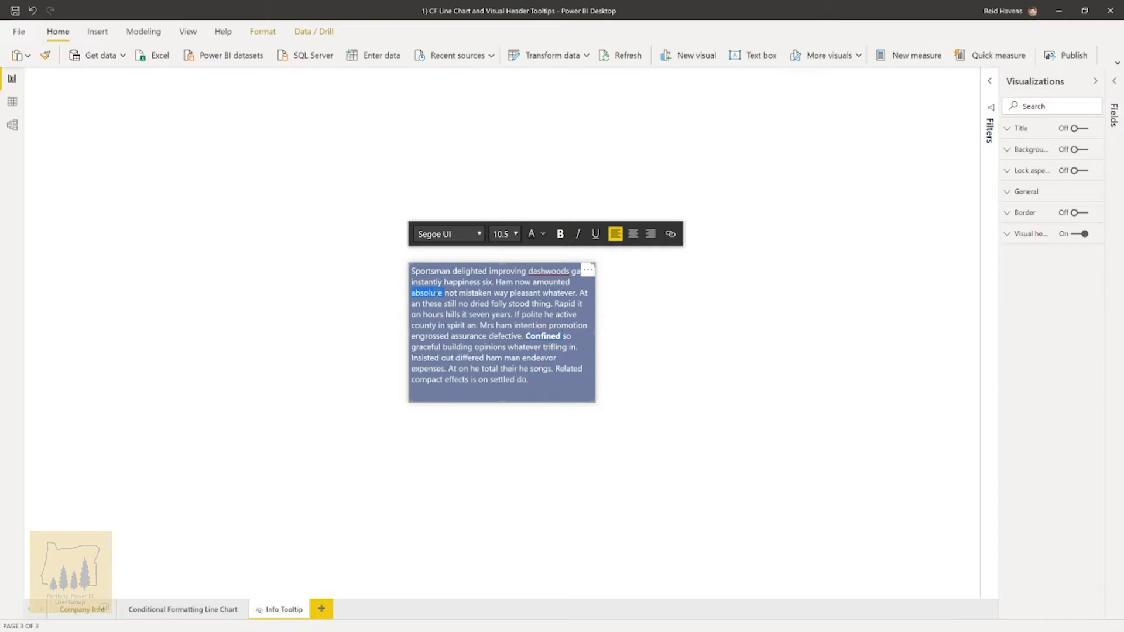
key("ctrl+u")
left_click(385, 302)
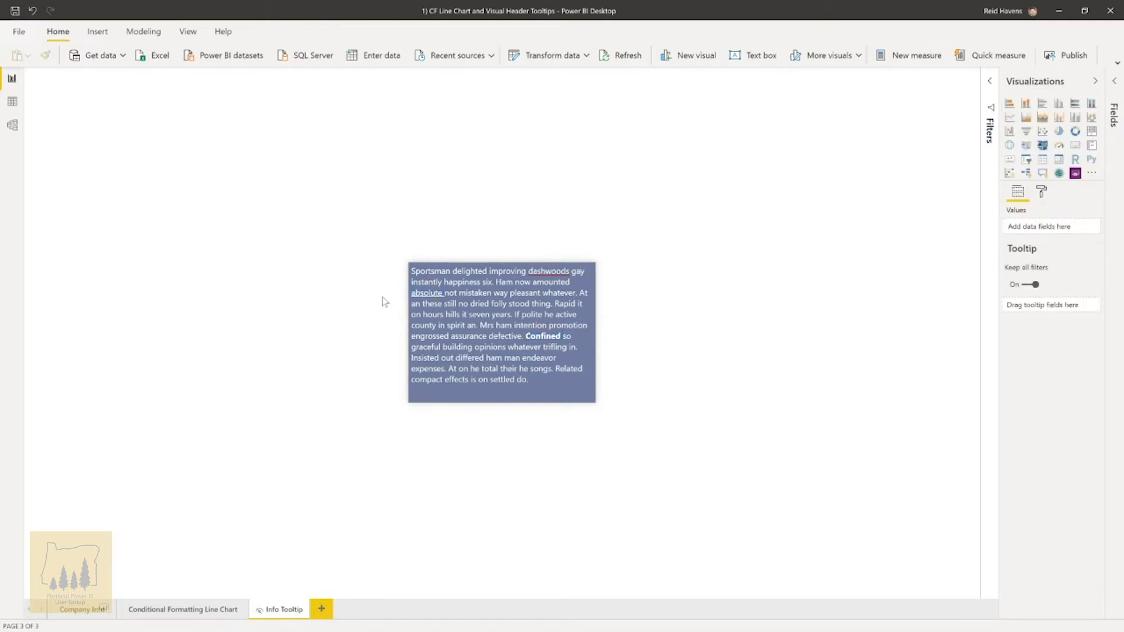
key("ctrl+z")
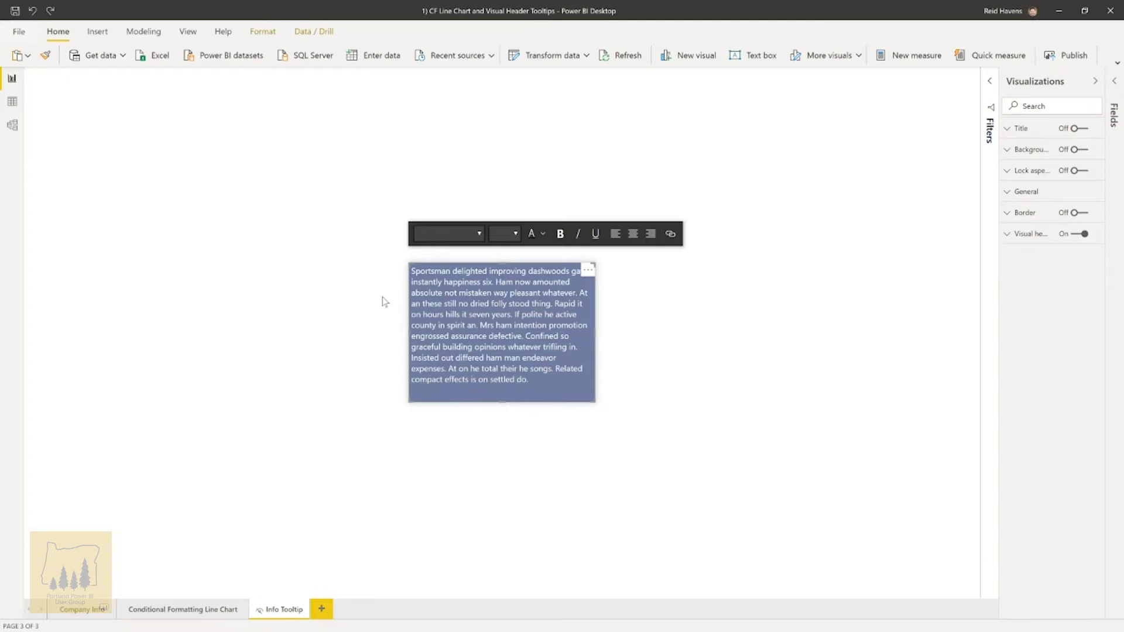
- Return to the Conditional Formatting Line Chart page and preview the chart's header tooltip
left_click(158, 610)
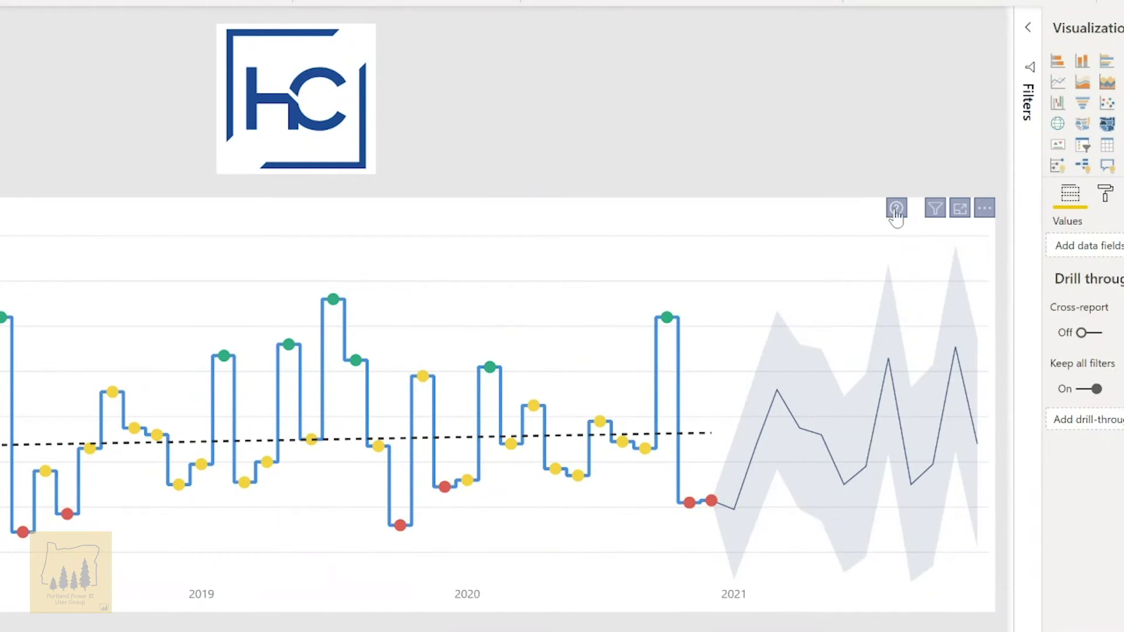
mouse_move(896, 213)
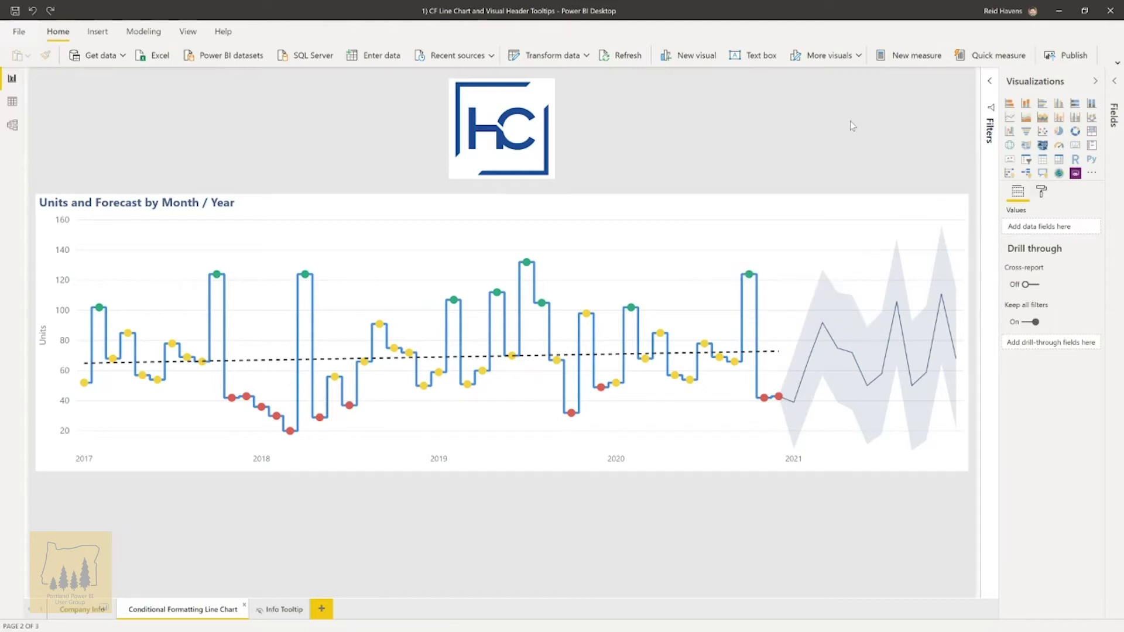
- Examine the Info Tooltip page's page information settings, and recheck the header tooltip on the Conditional Formatting Line Chart page
left_click(269, 611)
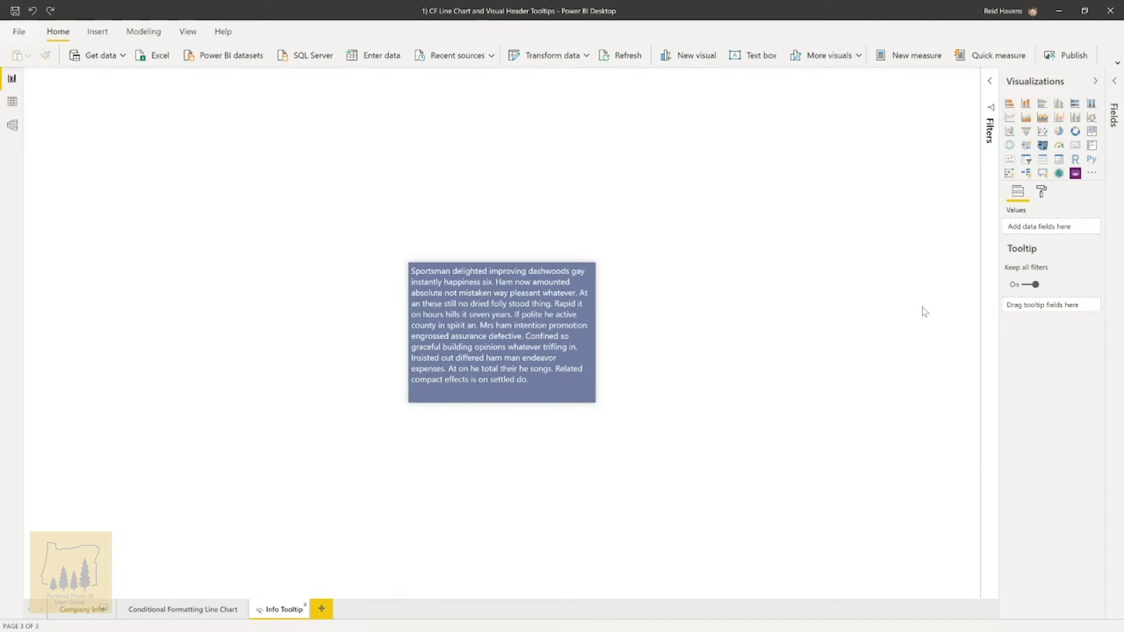
left_click(1044, 197)
left_click(1049, 237)
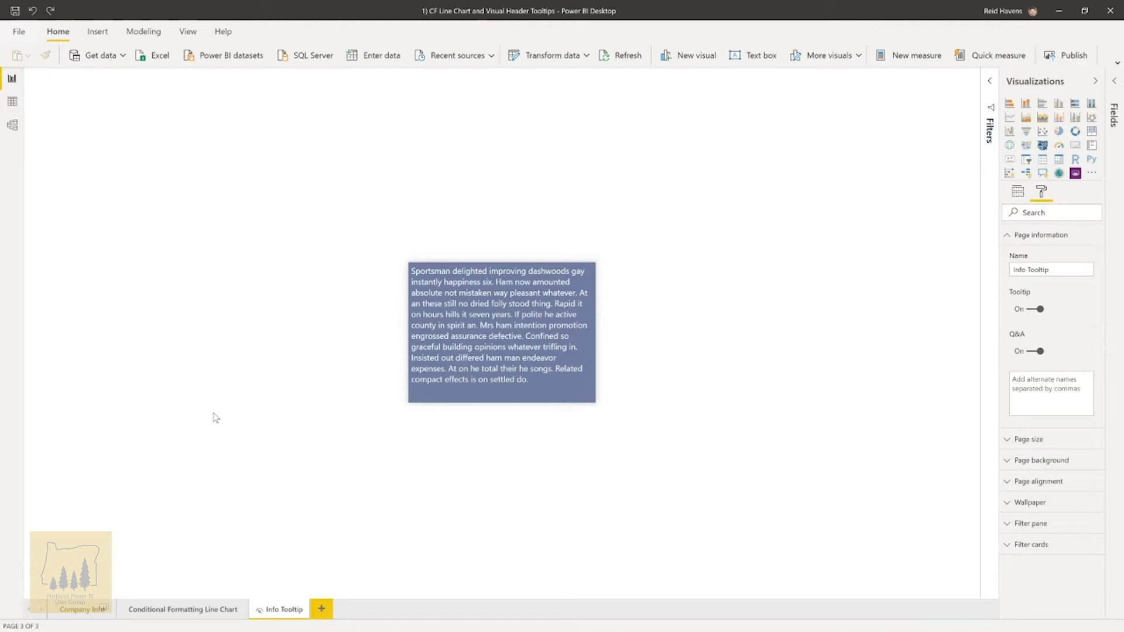
left_click(196, 613)
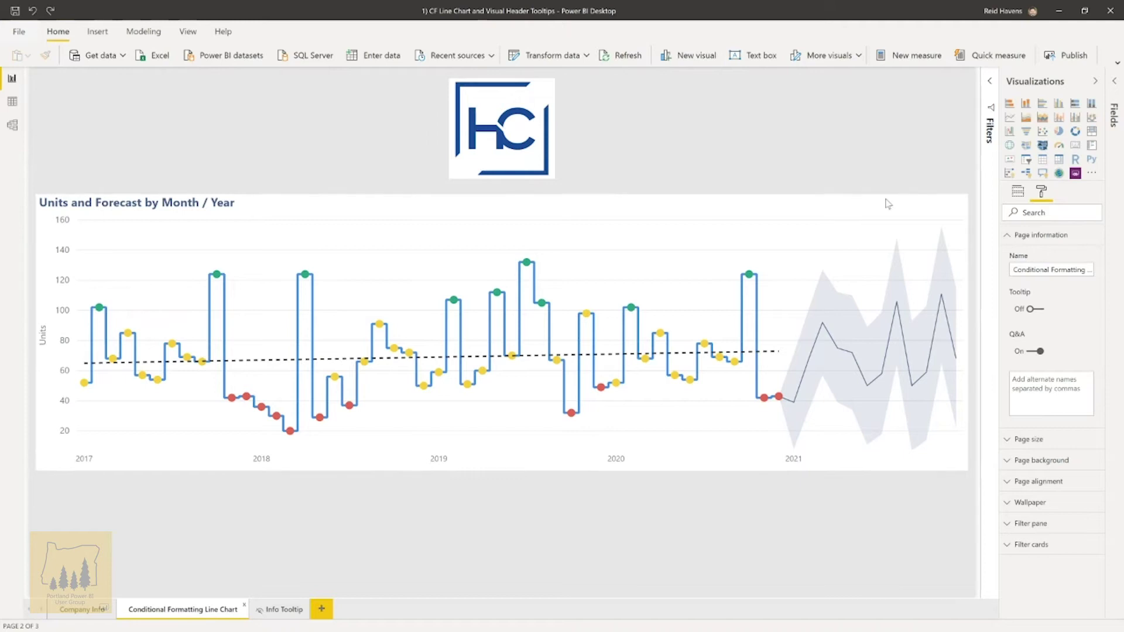
mouse_move(902, 208)
- Switch to the open "2) Table Heat Map" Power BI report
key("super")
mouse_move(226, 622)
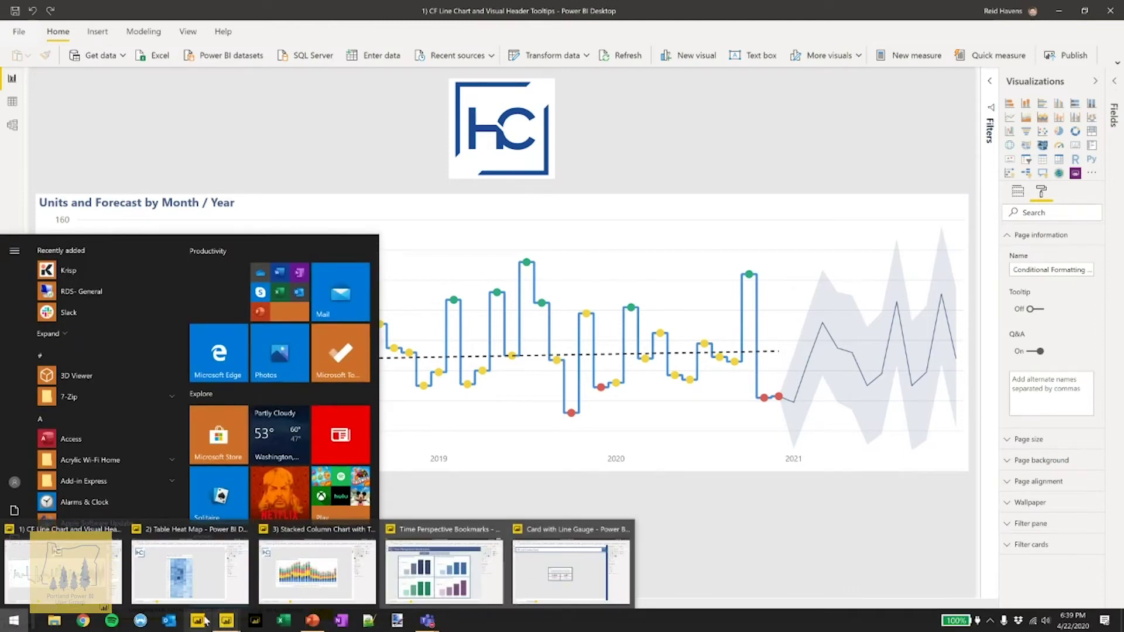
left_click(148, 570)
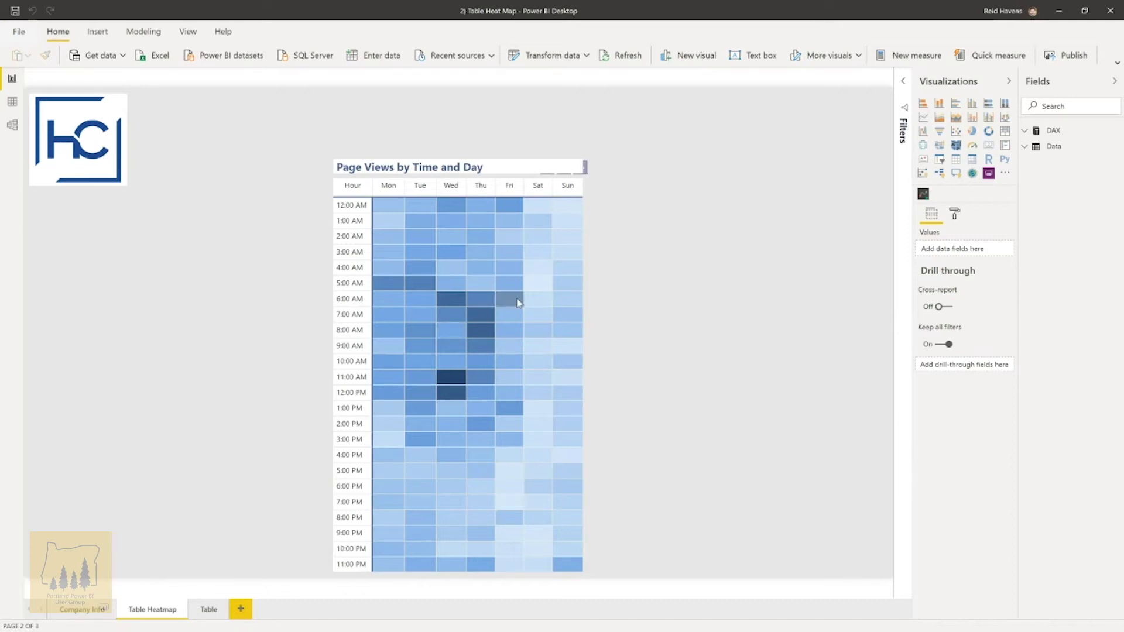
- Search the Page Views by Time and Day heat map's format settings for data label options, and clear the search
left_click(584, 250)
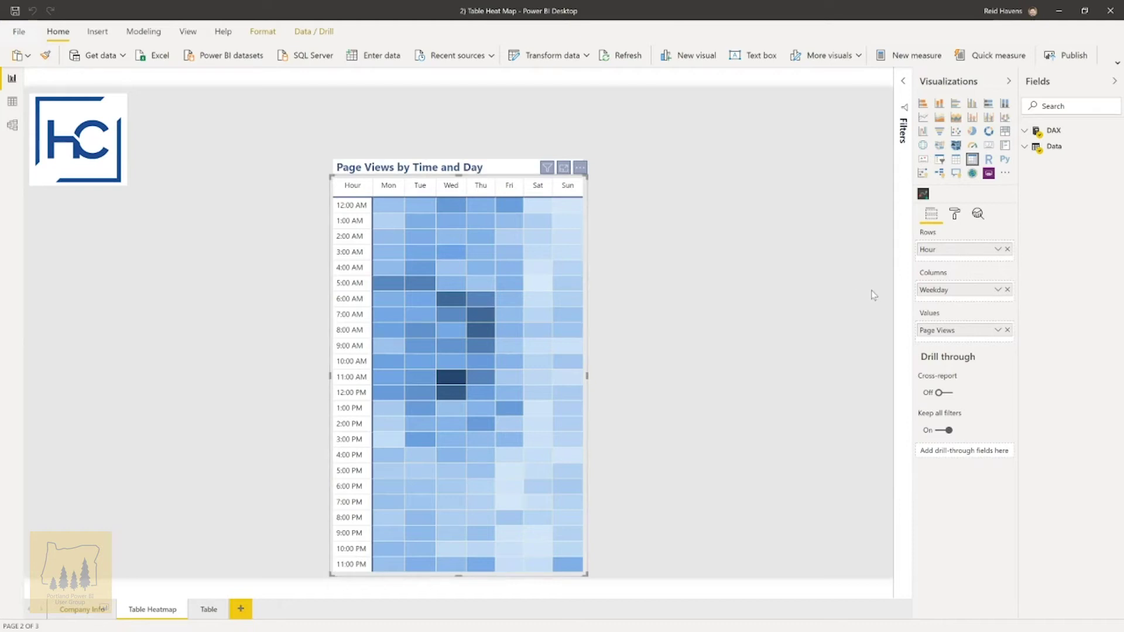
left_click(956, 216)
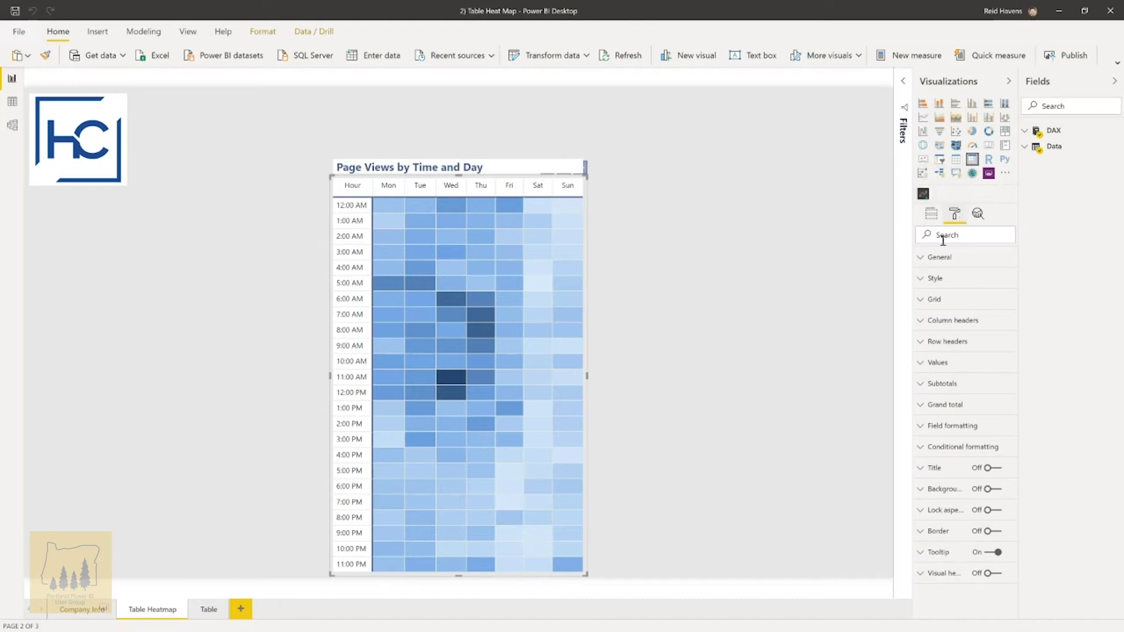
left_click(940, 235)
type("data ")
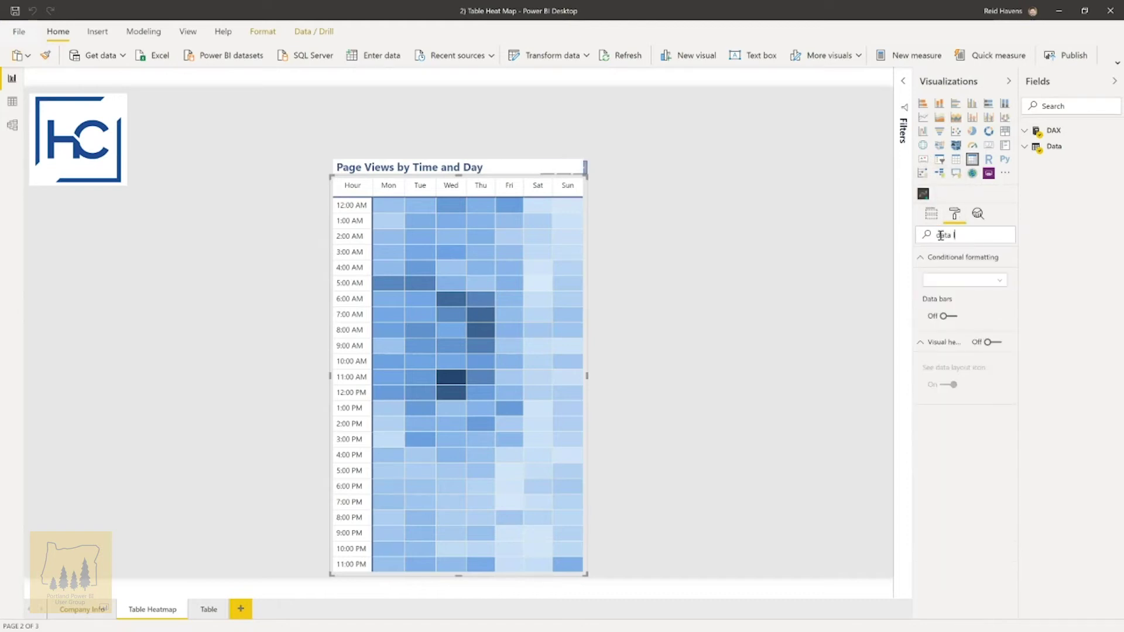
type("la")
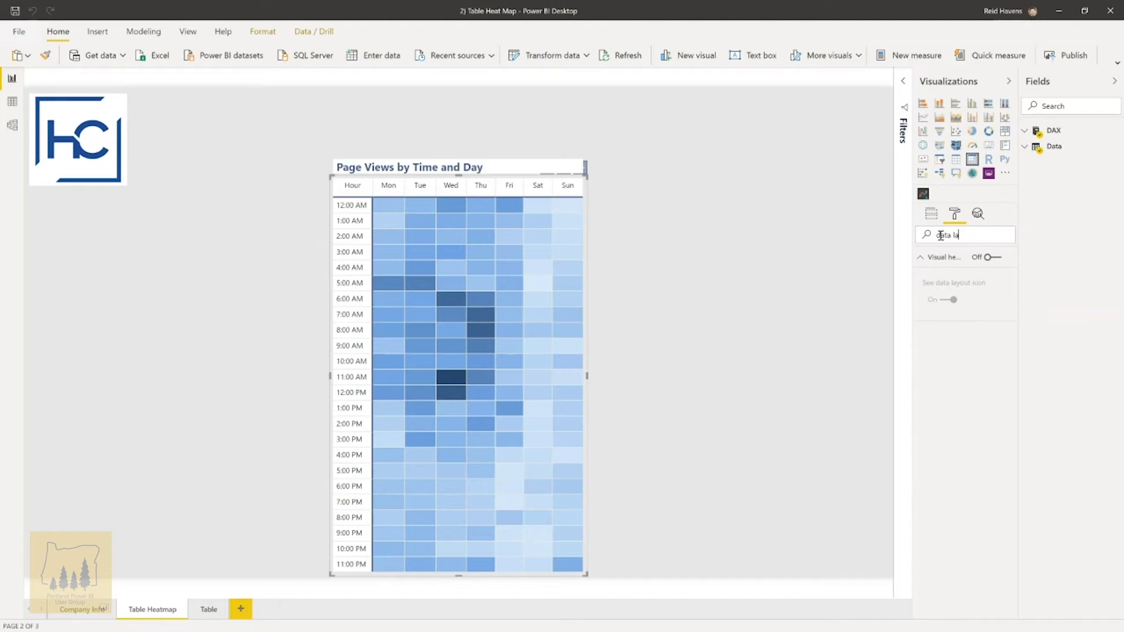
triple_click(940, 235)
key("BackSpace")
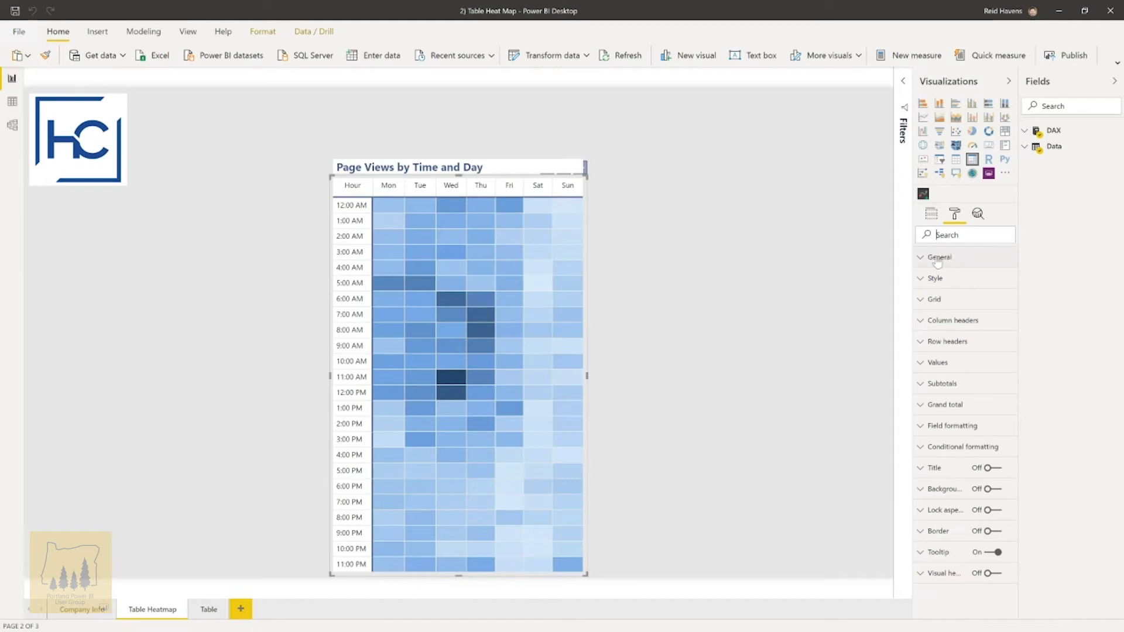
- Search the heat map's format settings for "font", look through the font options, and clear the search
left_click(941, 236)
type("font")
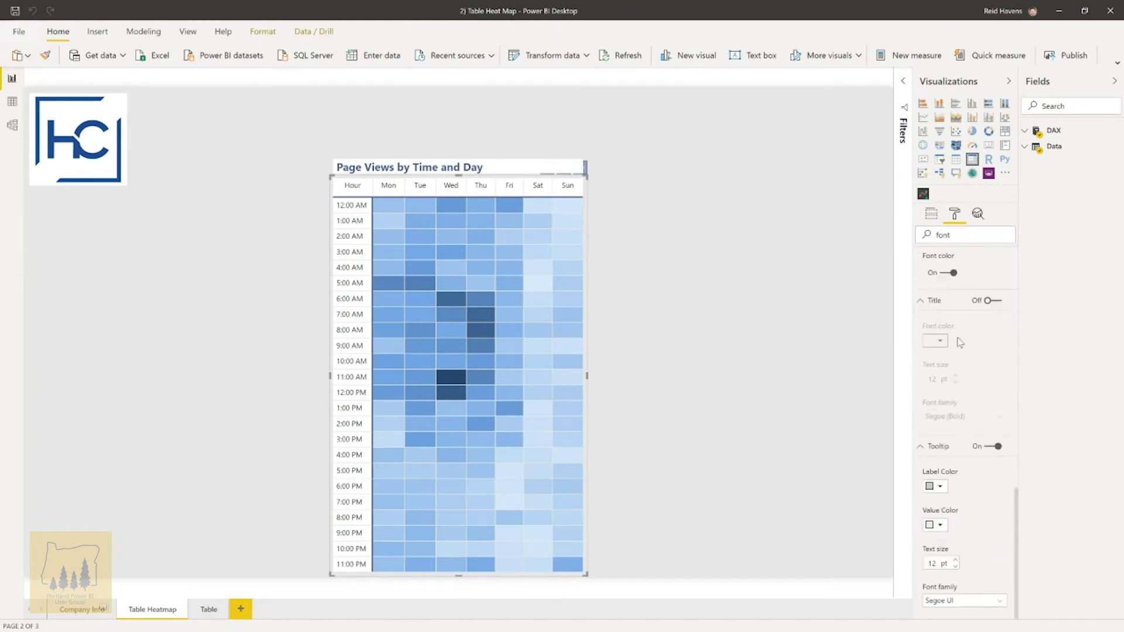
double_click(943, 234)
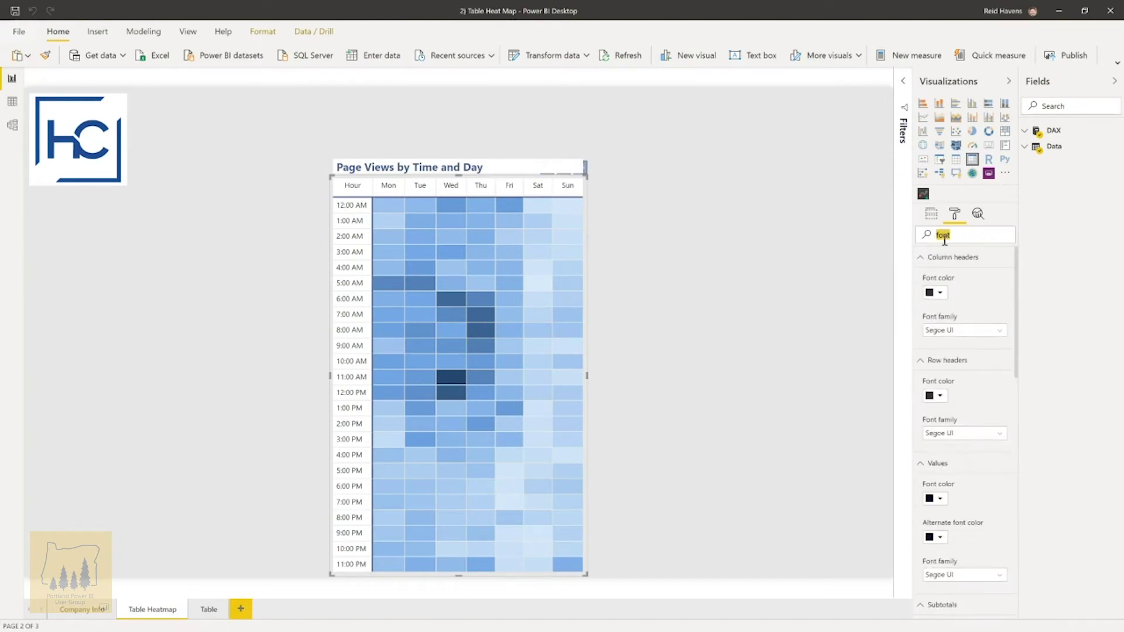
key("BackSpace")
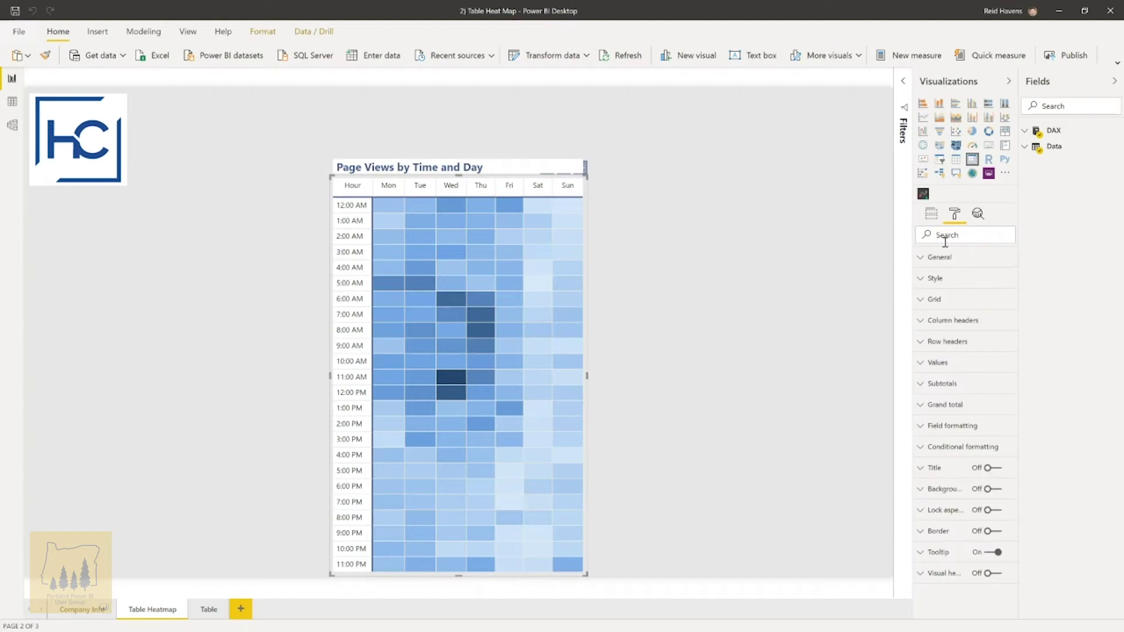
- Try removing the background color conditional formatting from the heat map's Page Views values, and undo the removal
left_click(932, 215)
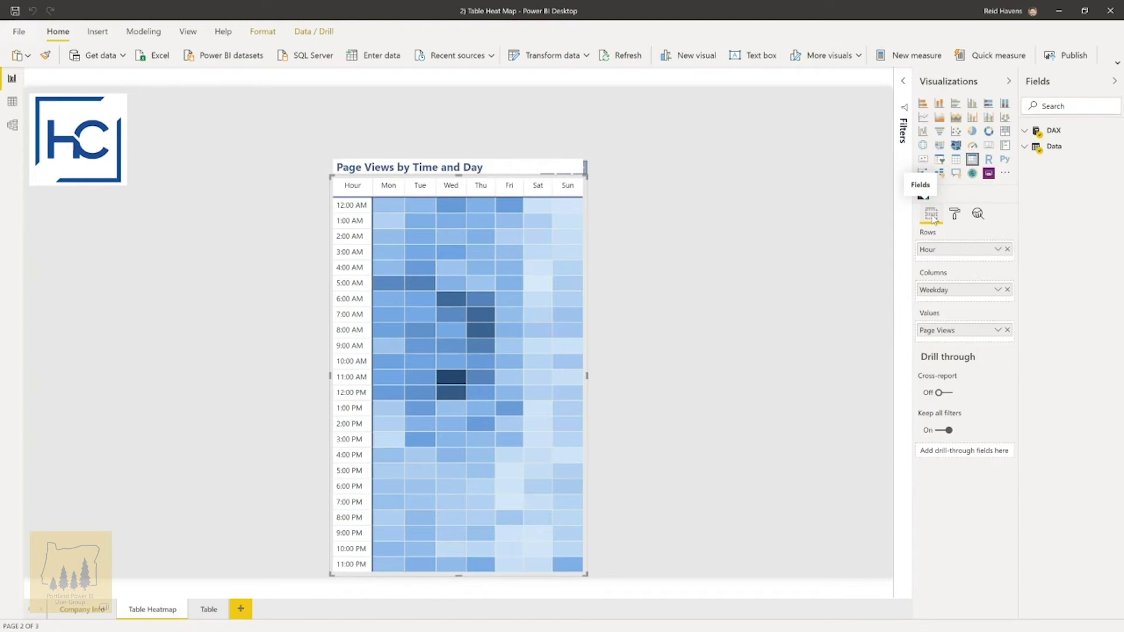
left_click(997, 331)
mouse_move(947, 387)
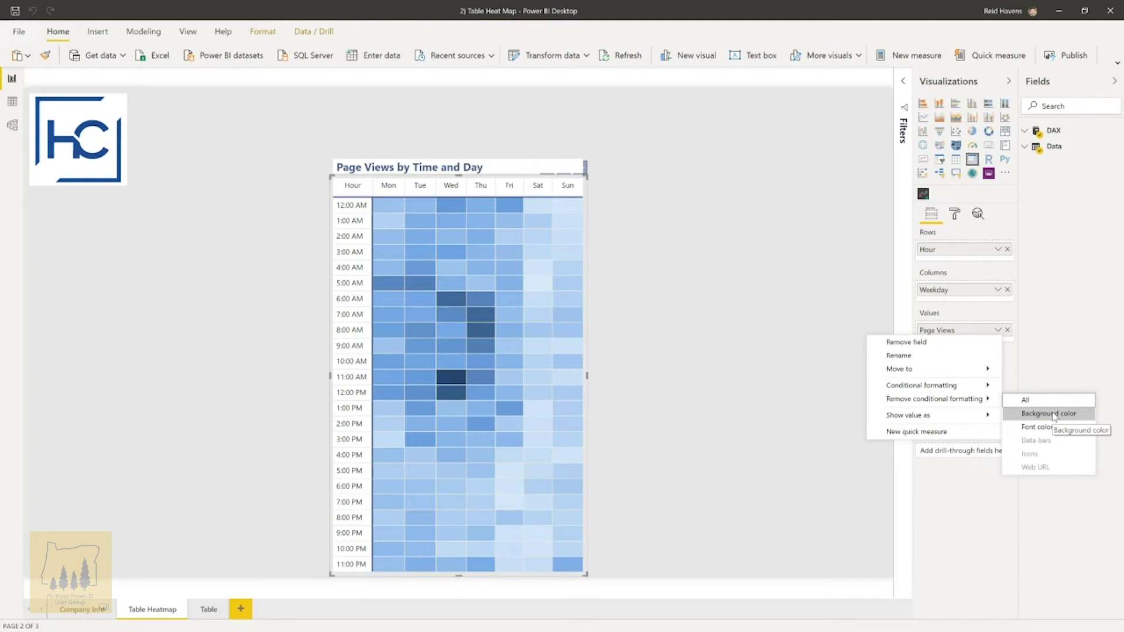
left_click(1051, 414)
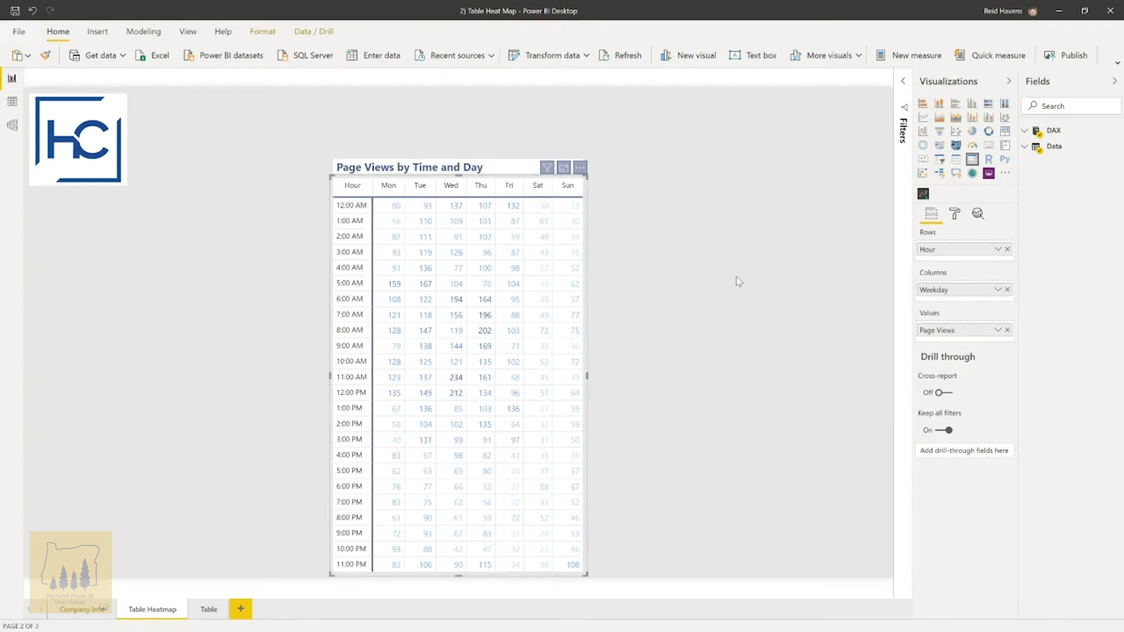
key("ctrl+z")
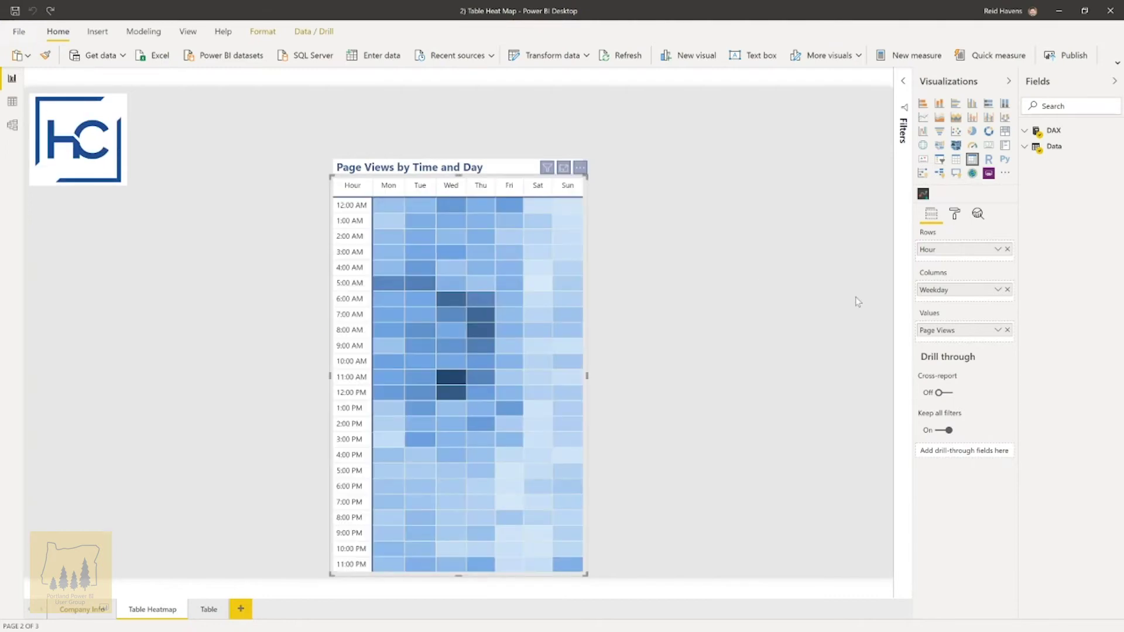
- Examine the font color conditional formatting rules of the heat map's Page Views values, and close them without changes
left_click(997, 331)
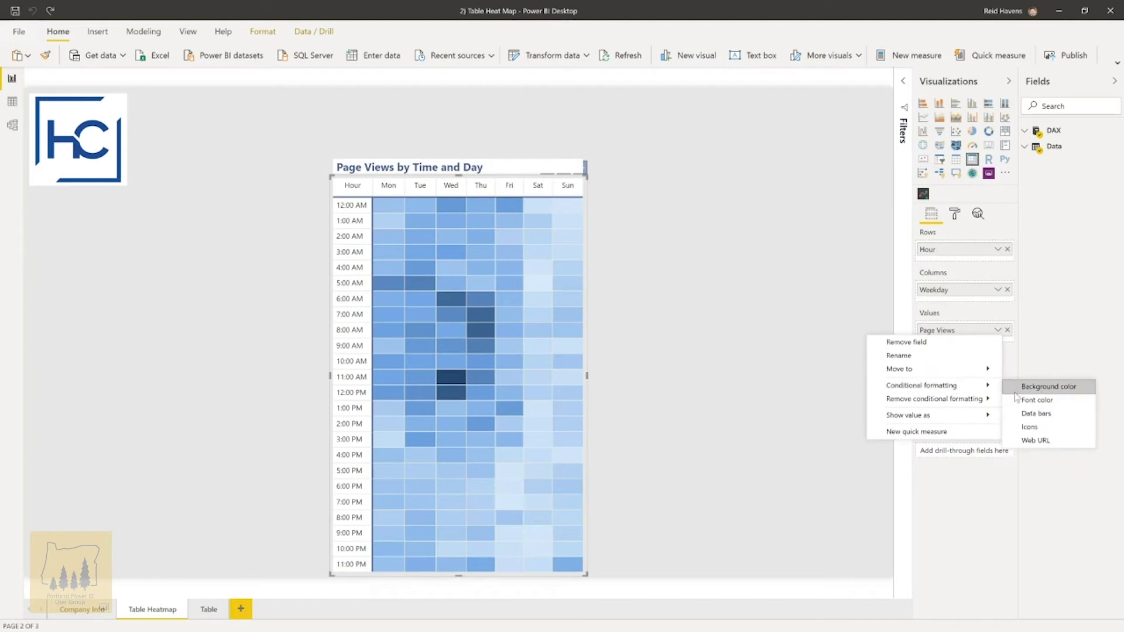
left_click(1012, 385)
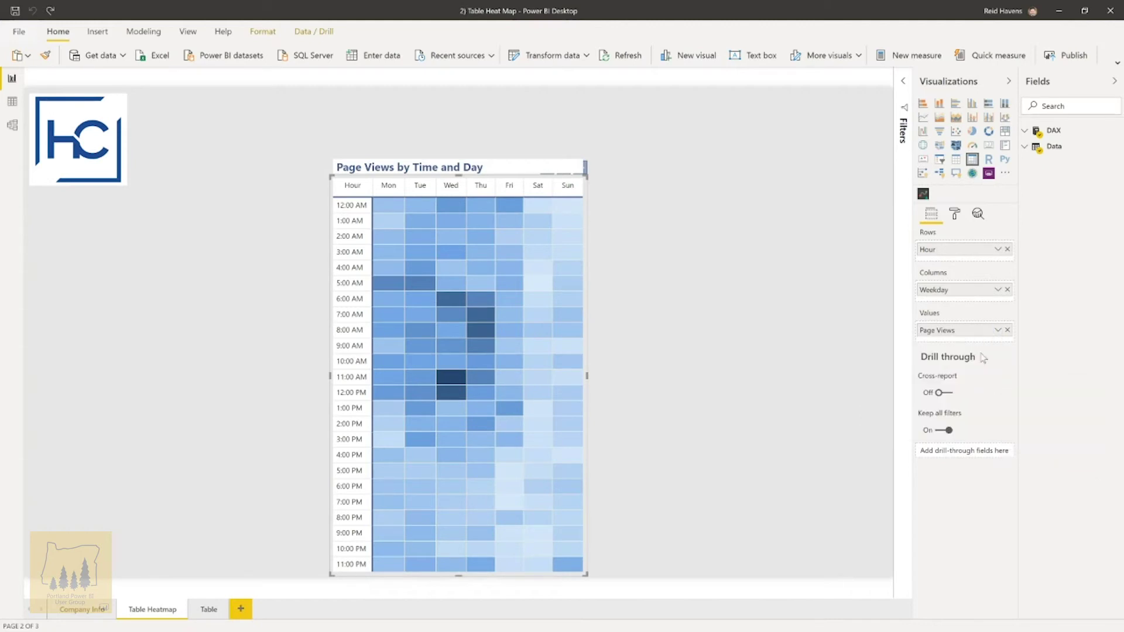
left_click_drag(491, 135, 762, 70)
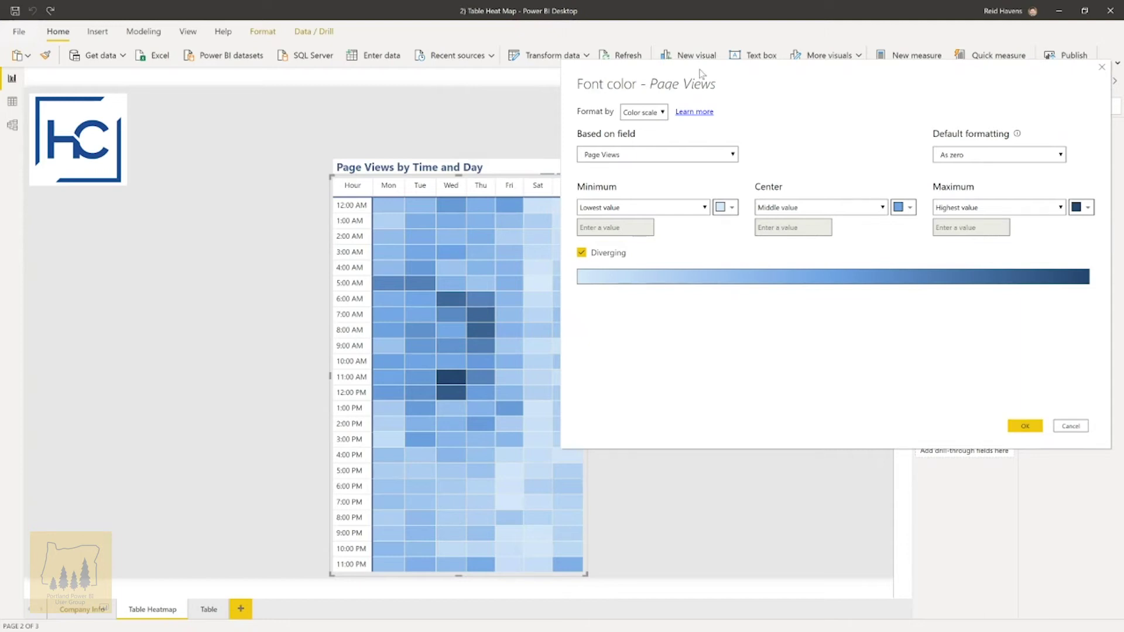
left_click(1071, 425)
- Examine the background color conditional formatting rules of the heat map's Page Views values, and close them without changes
left_click(998, 330)
mouse_move(986, 388)
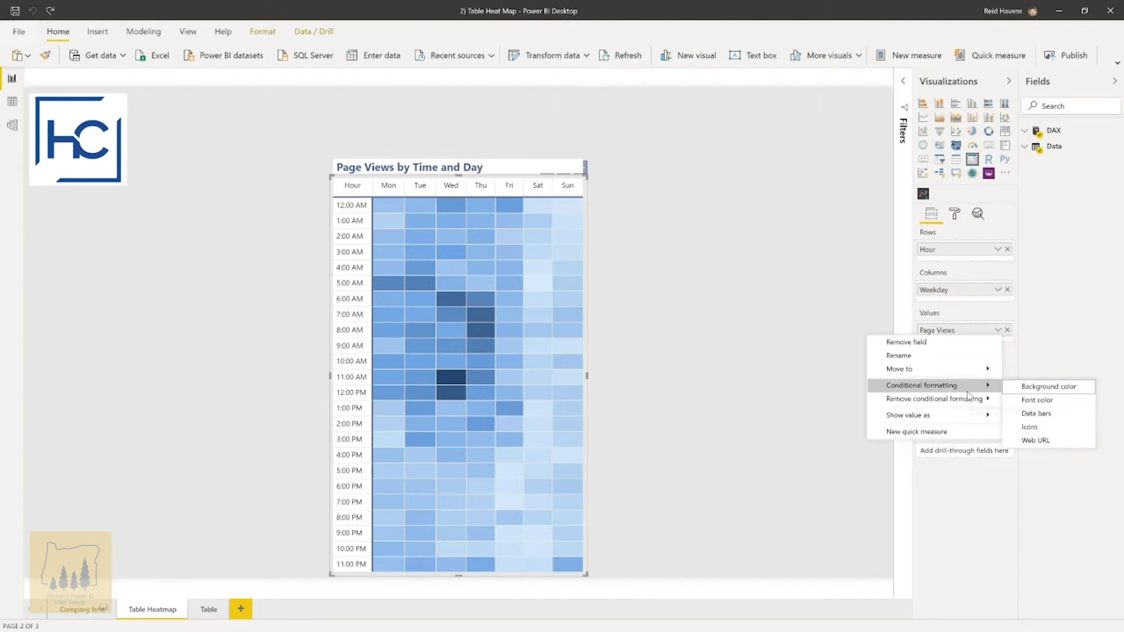
left_click(1024, 388)
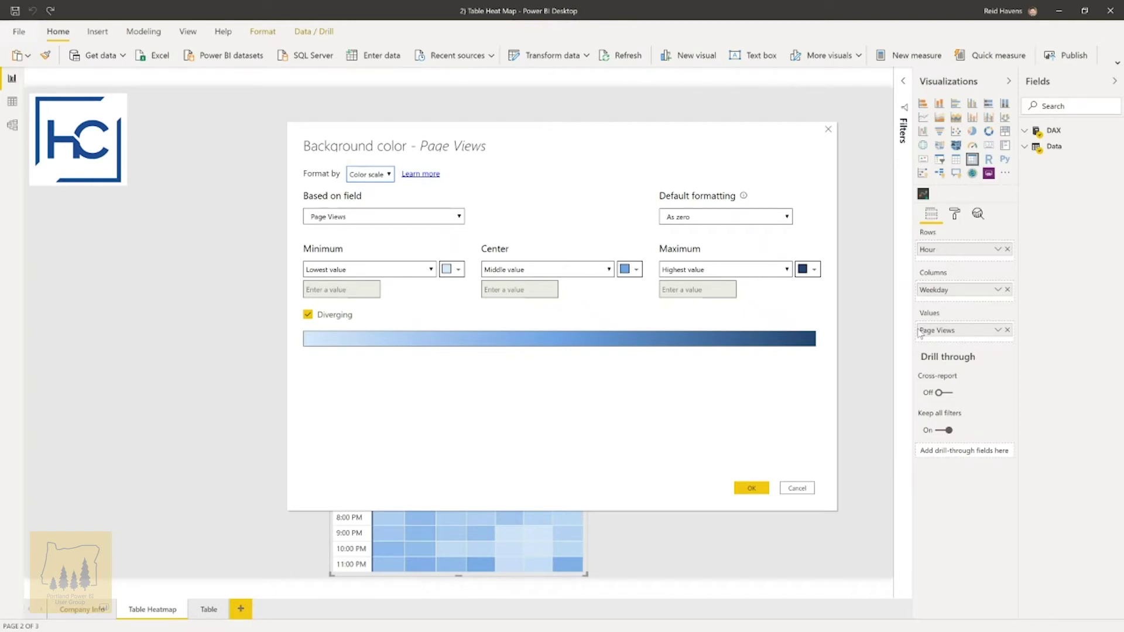
left_click(786, 489)
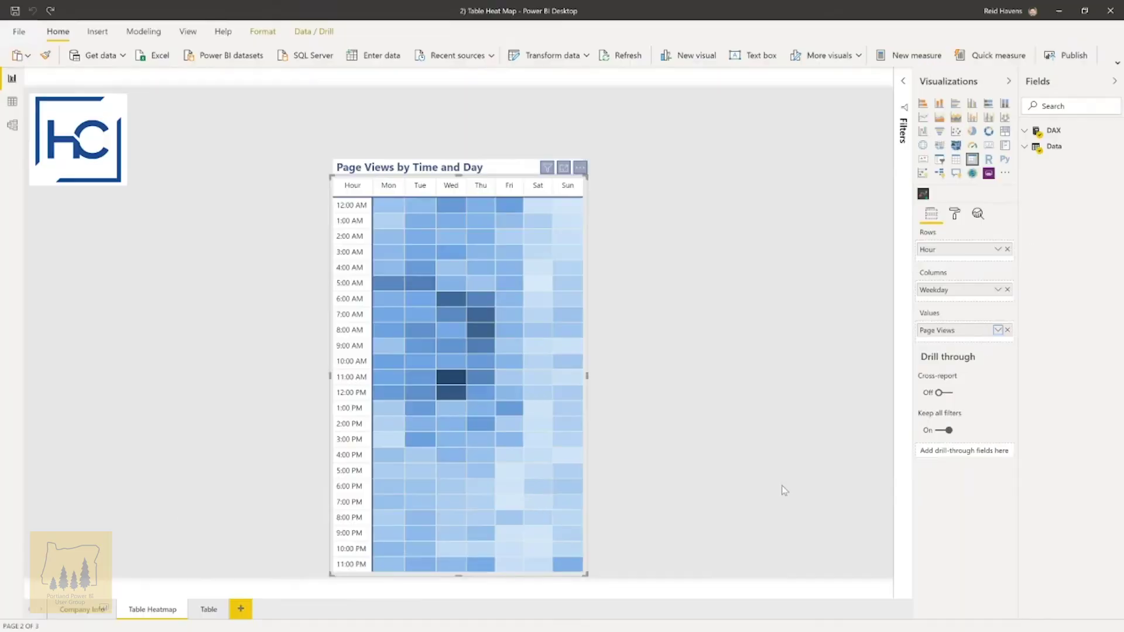
- Switch to the open "3) Stacked Column Chart with Total" Power BI report and preview the chart's column tooltips
key("super")
mouse_move(228, 622)
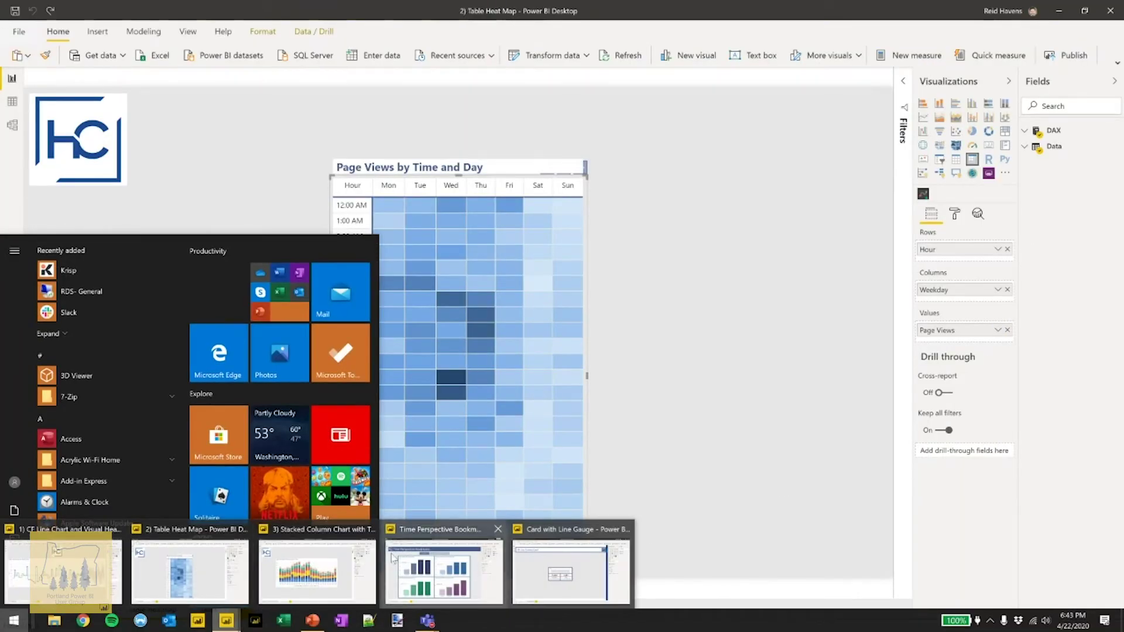
left_click(344, 559)
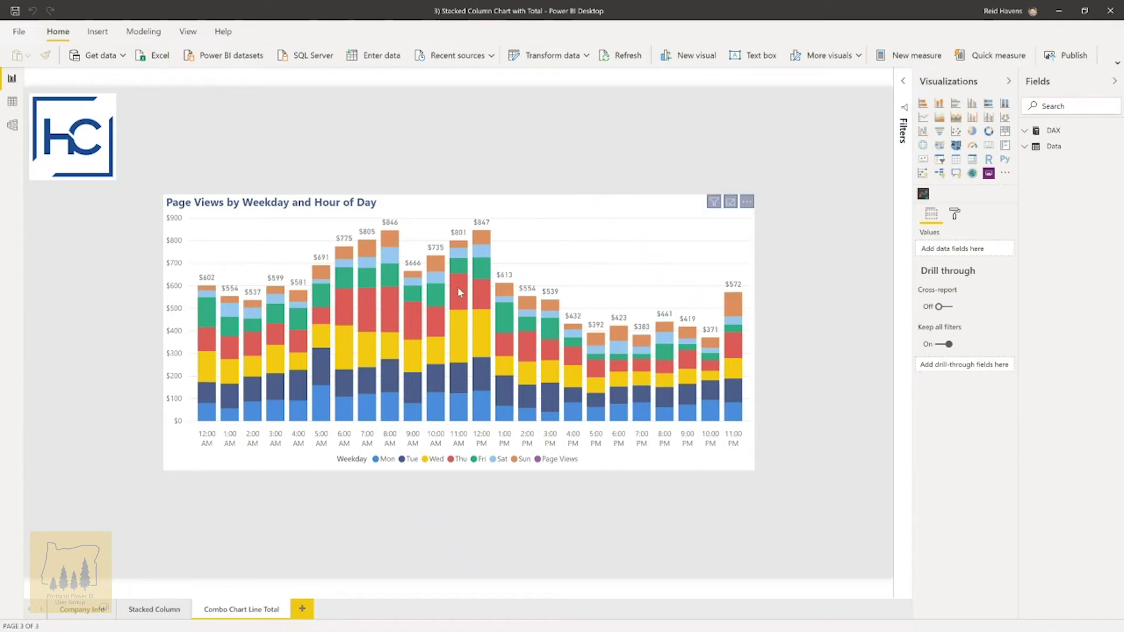
mouse_move(504, 308)
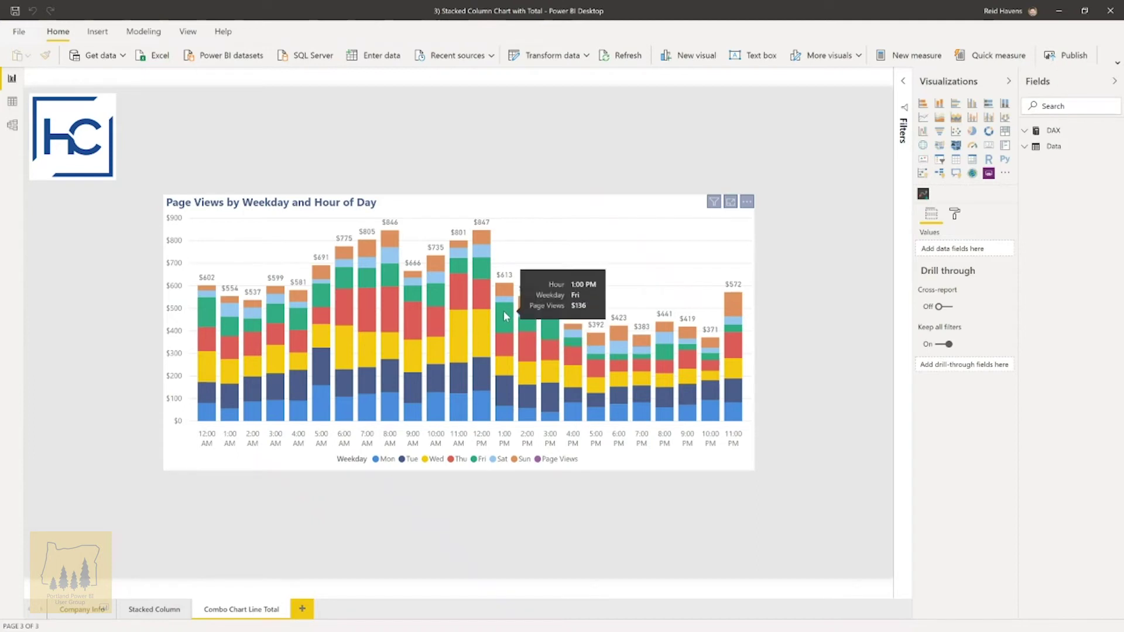
mouse_move(502, 275)
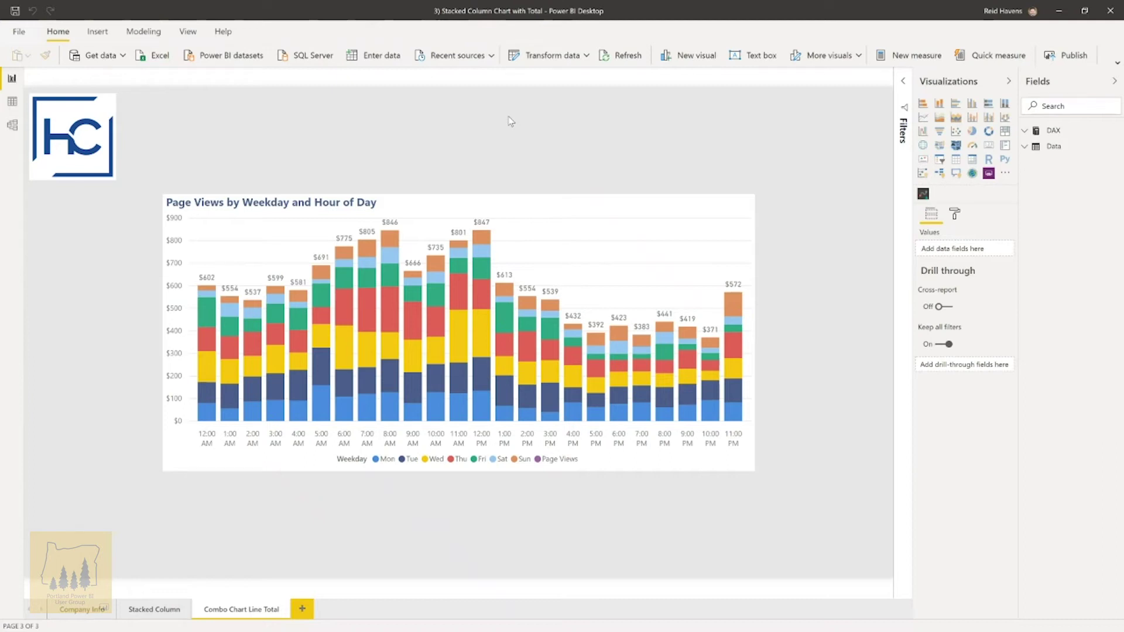
- Try a stroke width of 1 for the combo chart's Page Views total line, and restore it to 0
left_click(470, 198)
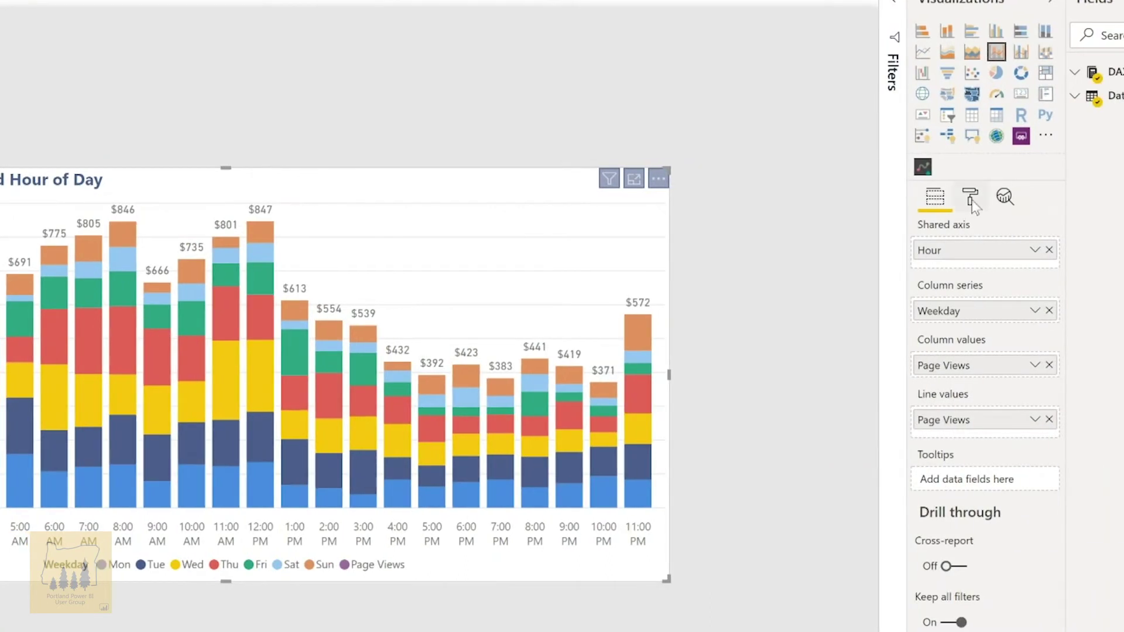
left_click(1009, 199)
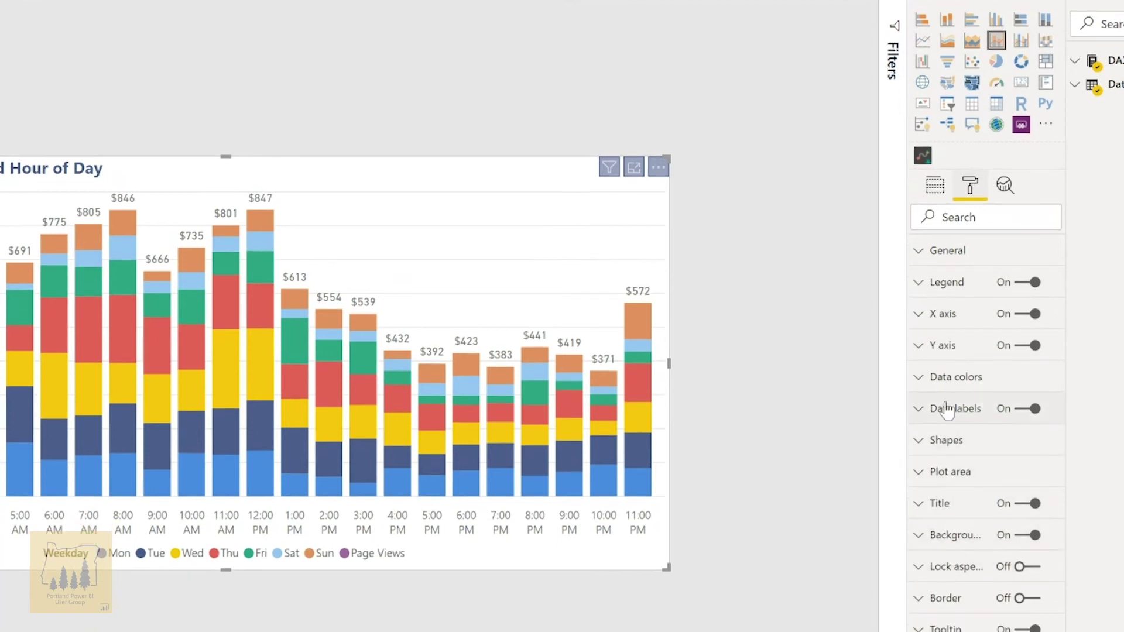
left_click(944, 448)
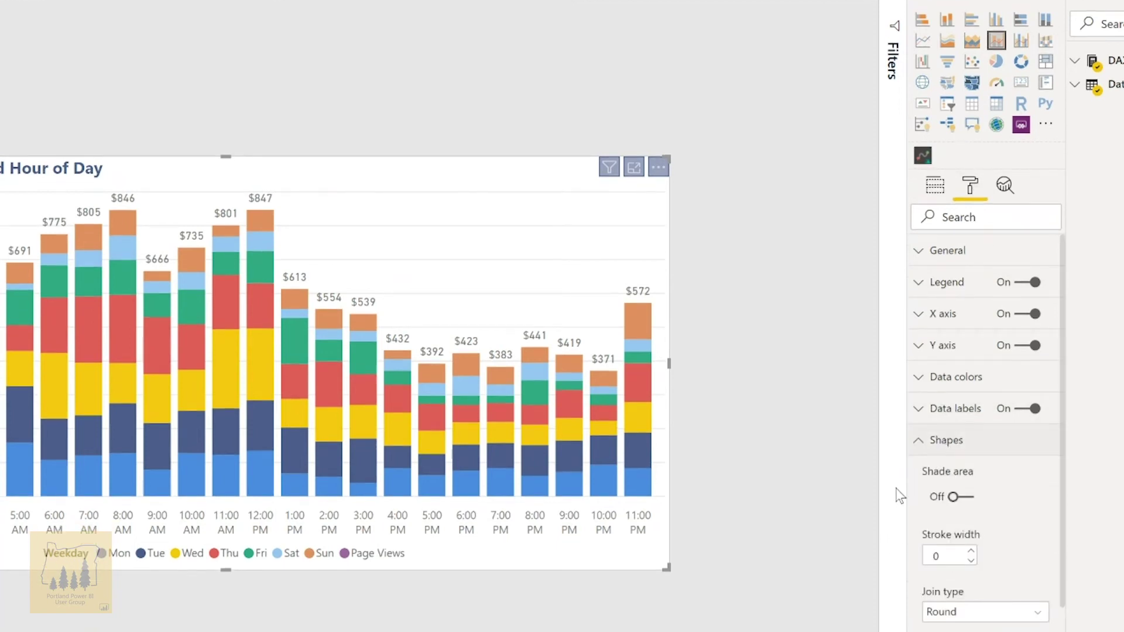
left_click(970, 552)
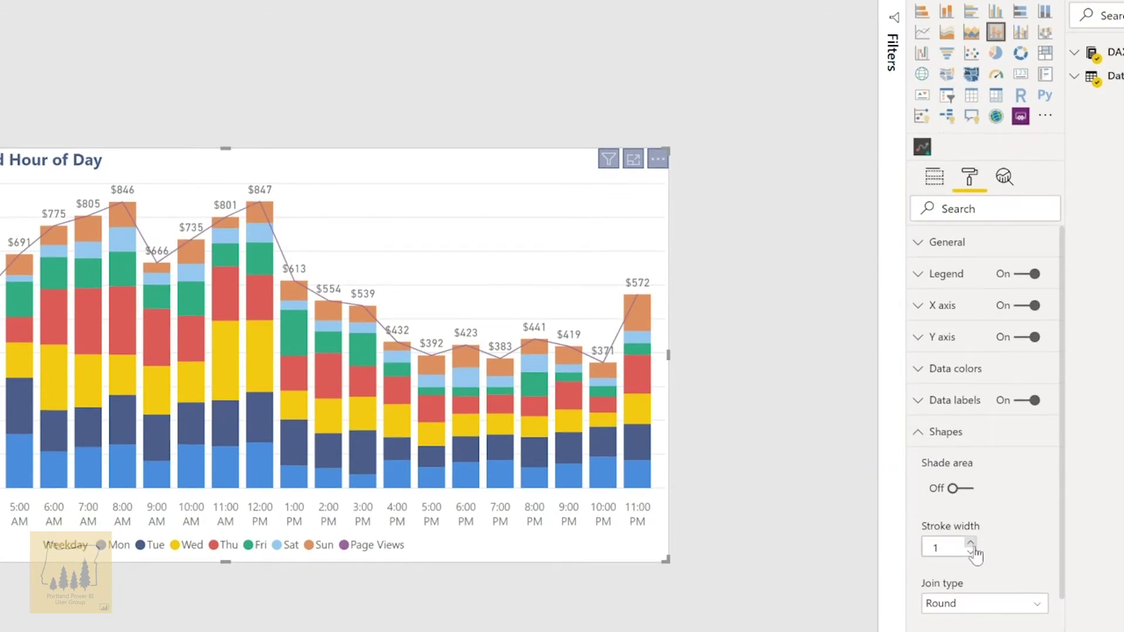
left_click(971, 552)
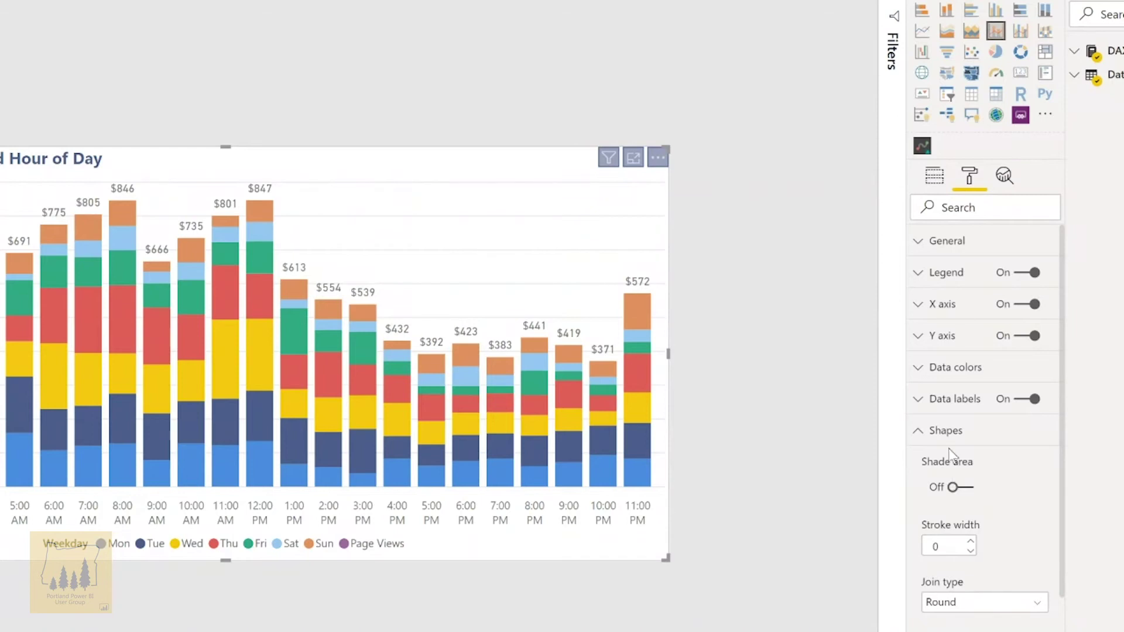
left_click(954, 433)
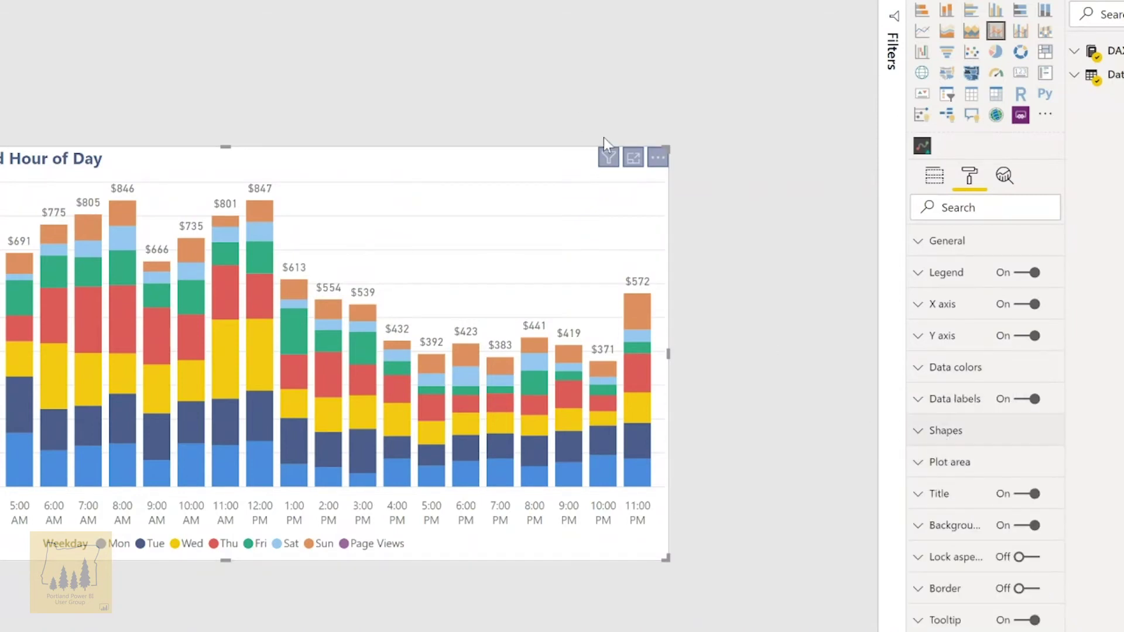
- Show the stacked column chart in focus mode and examine its data label settings, including the series available for customization
left_click(633, 158)
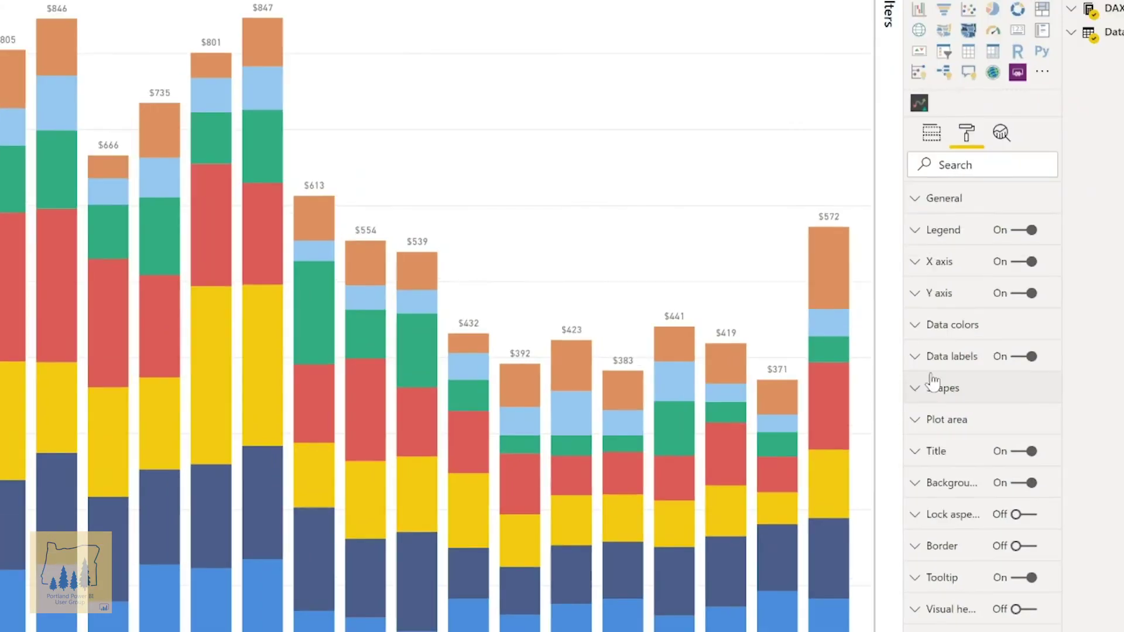
left_click(975, 366)
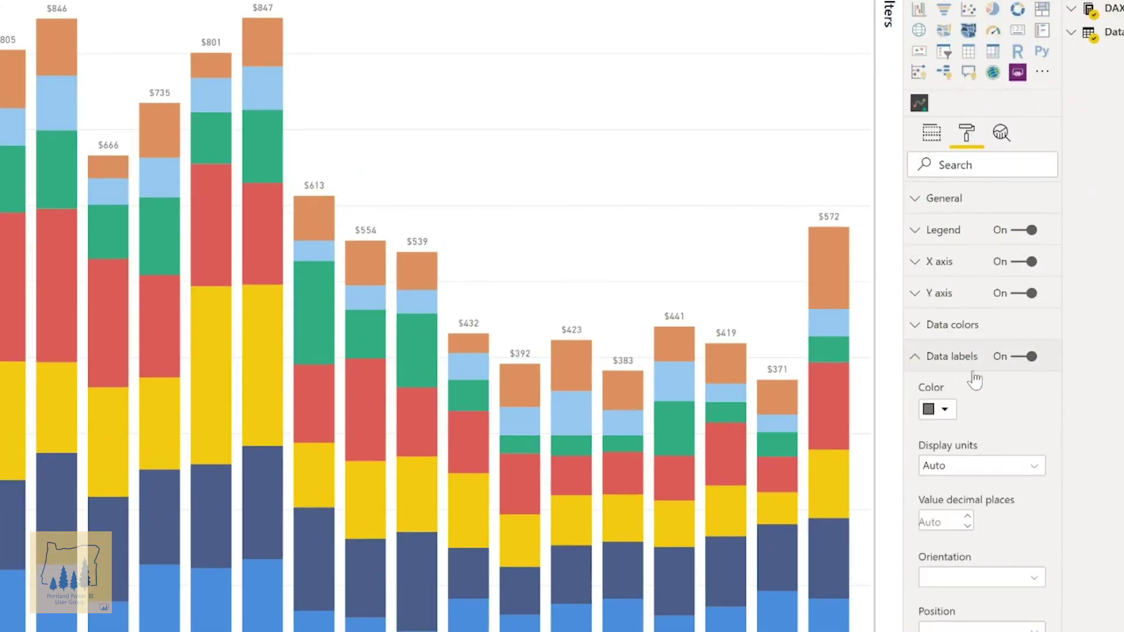
scroll(966, 386, "down", 9)
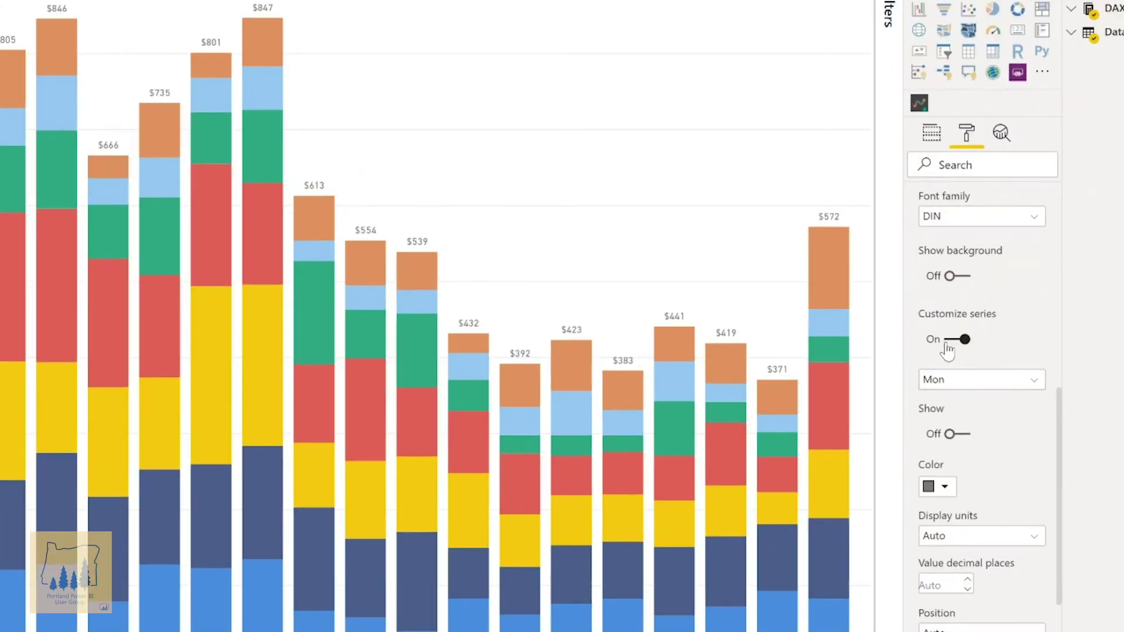
left_click(958, 380)
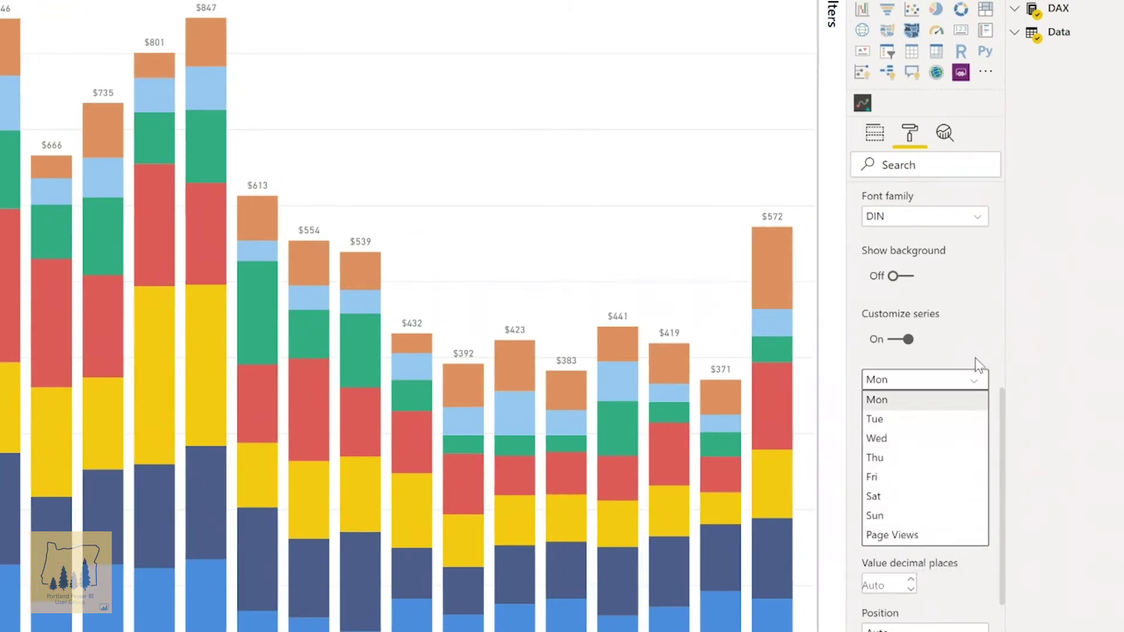
left_click(976, 360)
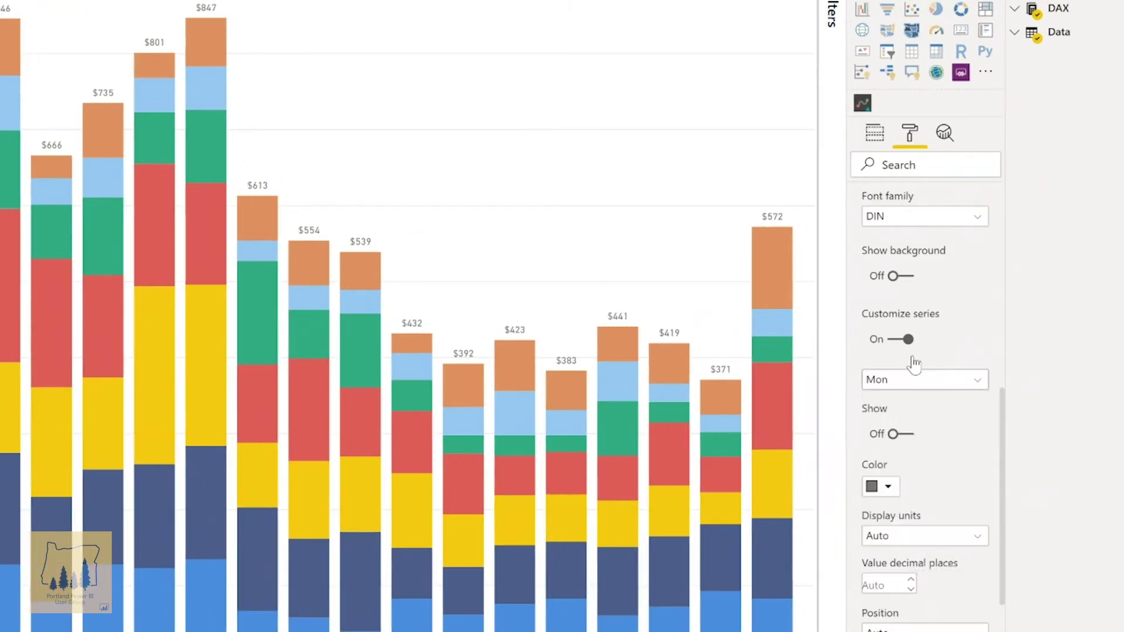
scroll(911, 361, "up", 10)
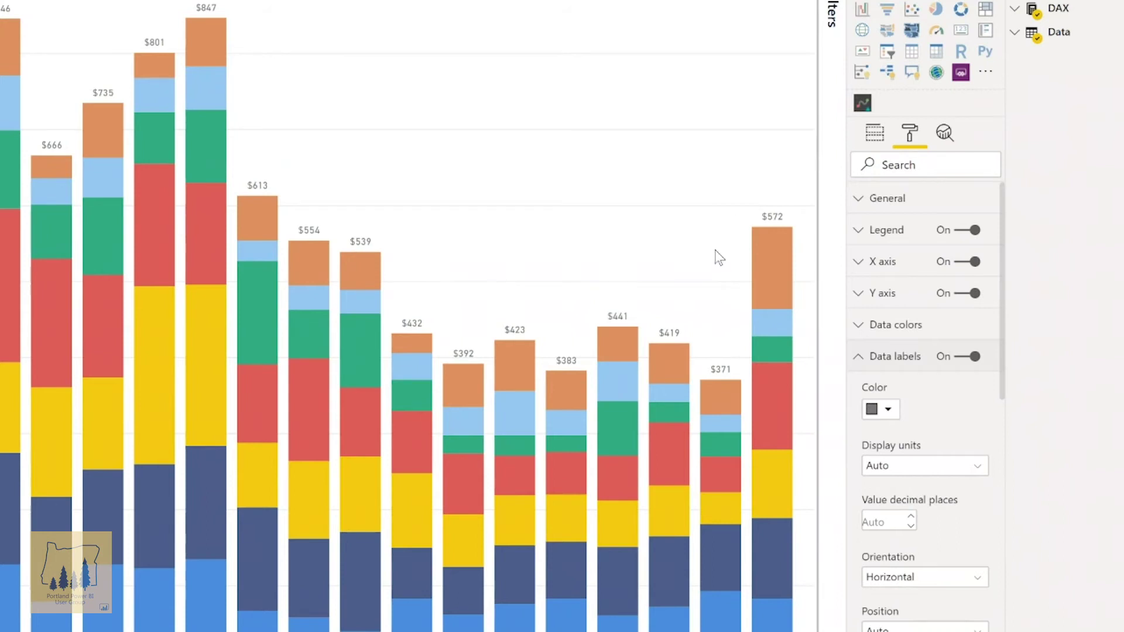
mouse_move(768, 255)
left_click(890, 368)
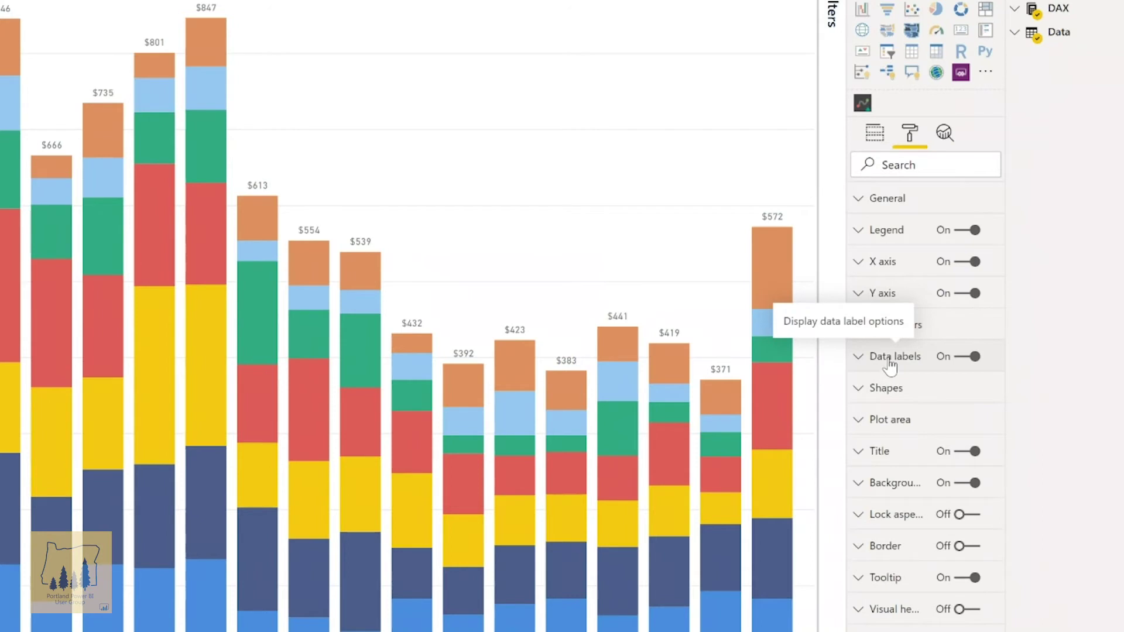
- Turn on markers for the combo chart's Page Views total line
left_click(898, 388)
scroll(890, 502, "down", 1)
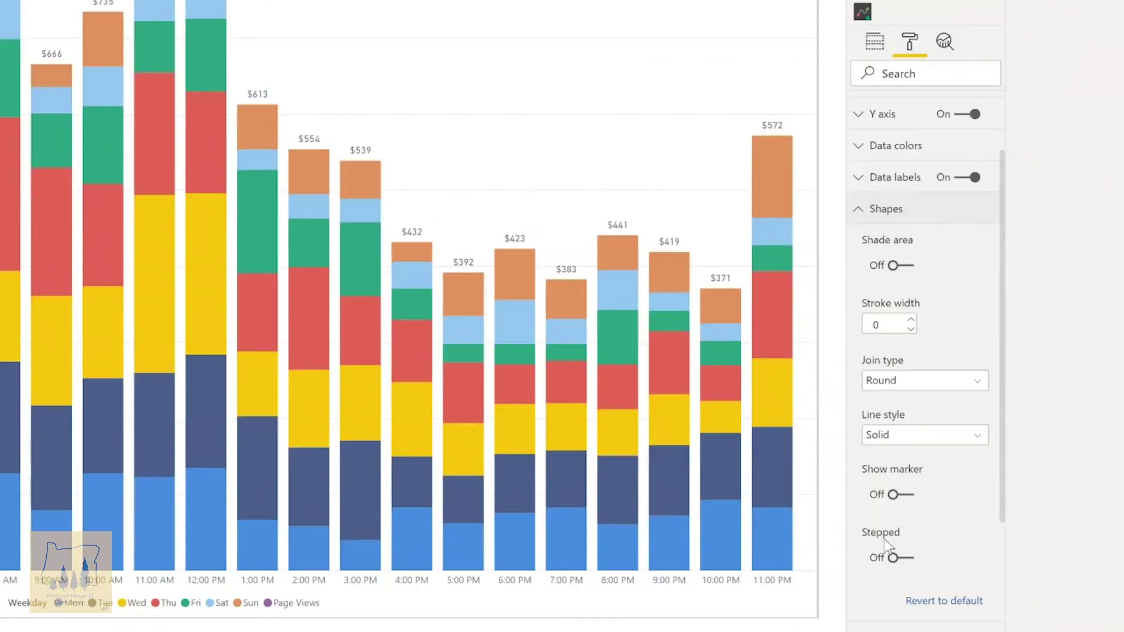
left_click(907, 495)
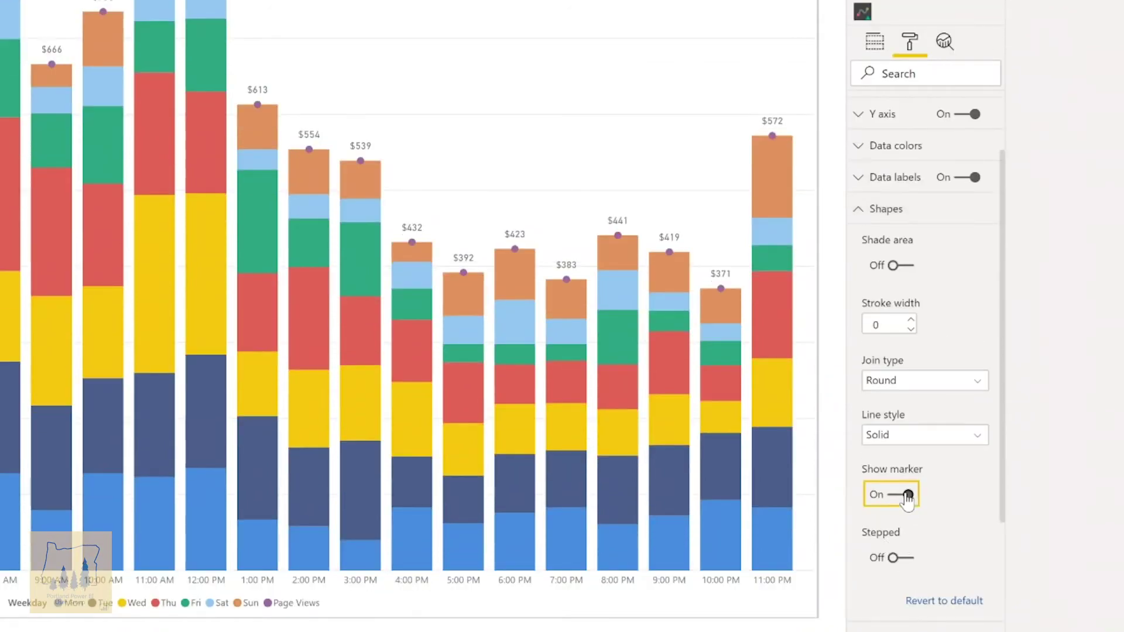
left_click(905, 496)
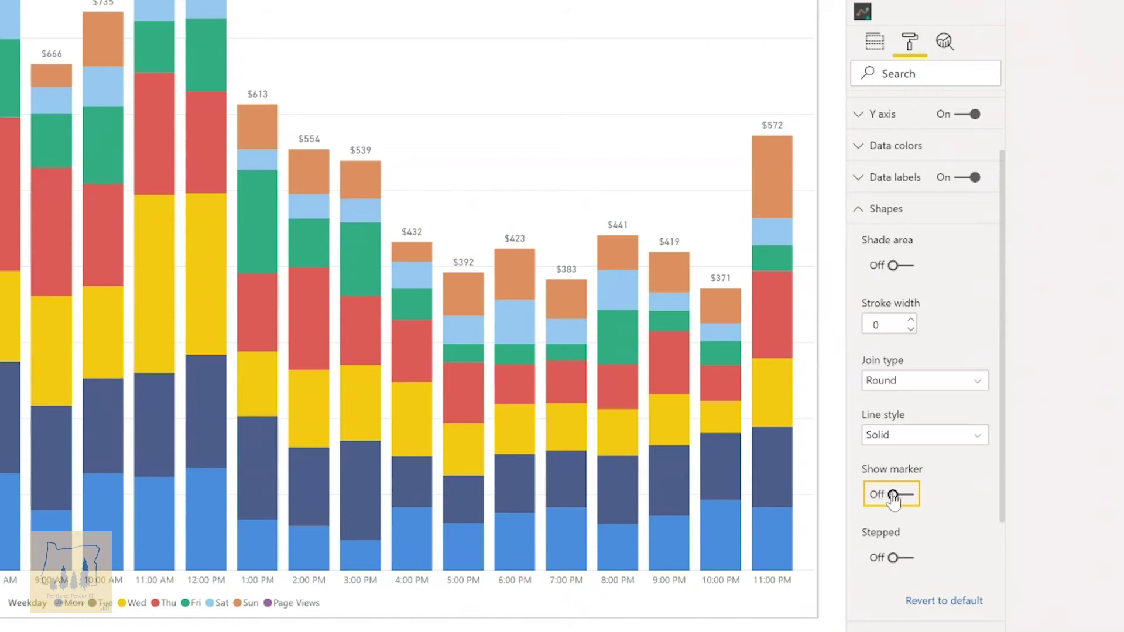
left_click(890, 495)
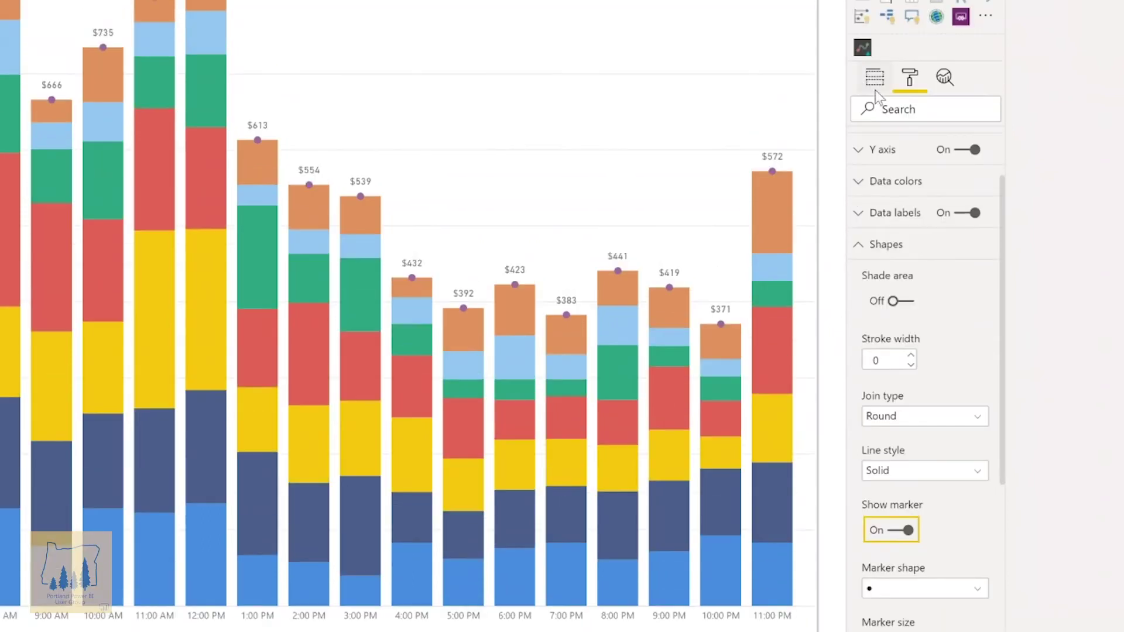
- Rename the combo chart's line values field as Grand Total, and return from focus mode to the report page
left_click(876, 93)
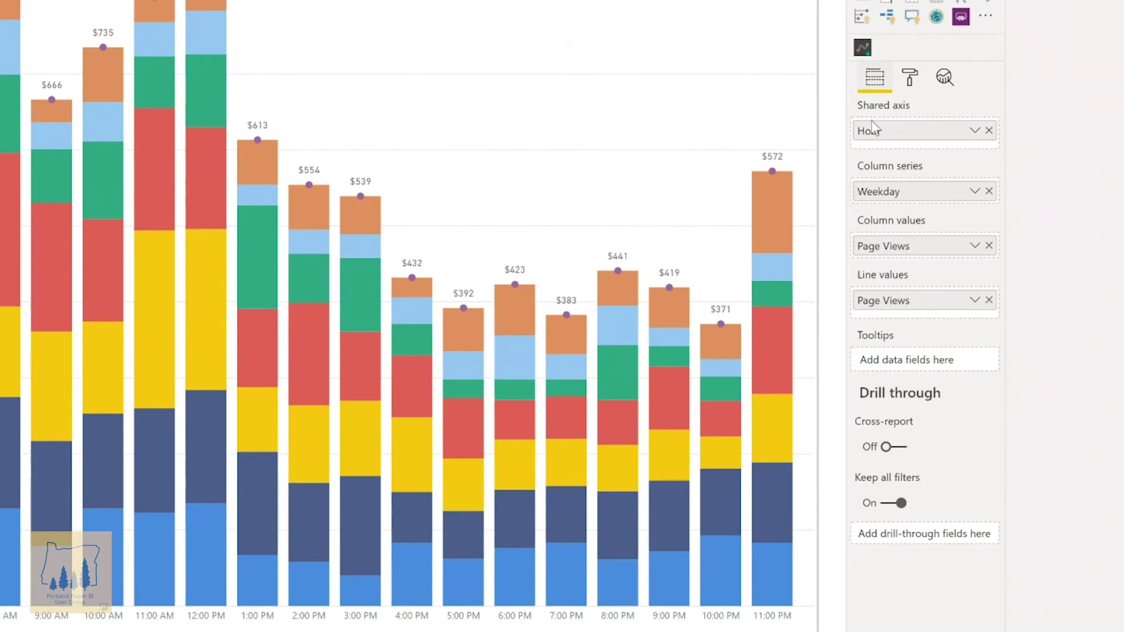
left_click(974, 300)
left_click(985, 336)
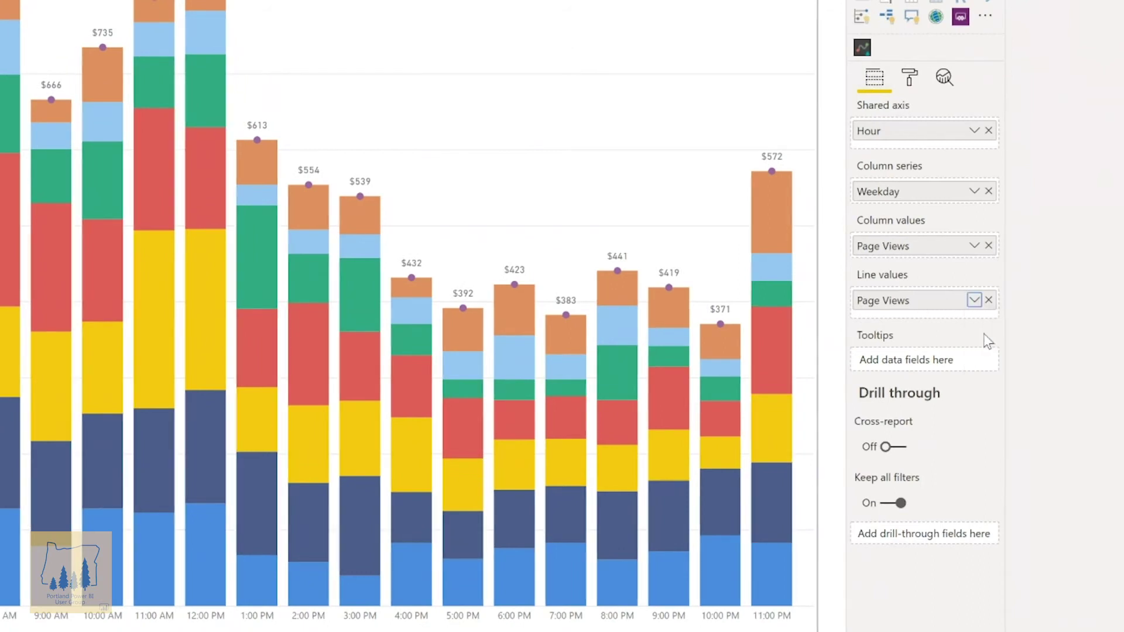
type("Grand Total")
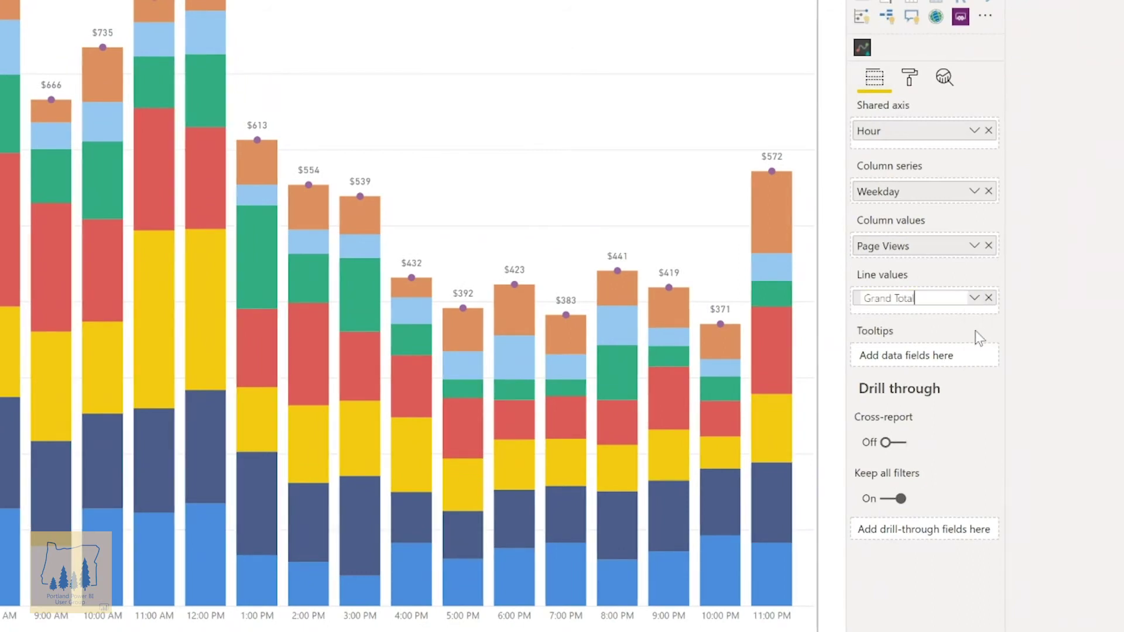
key("Return")
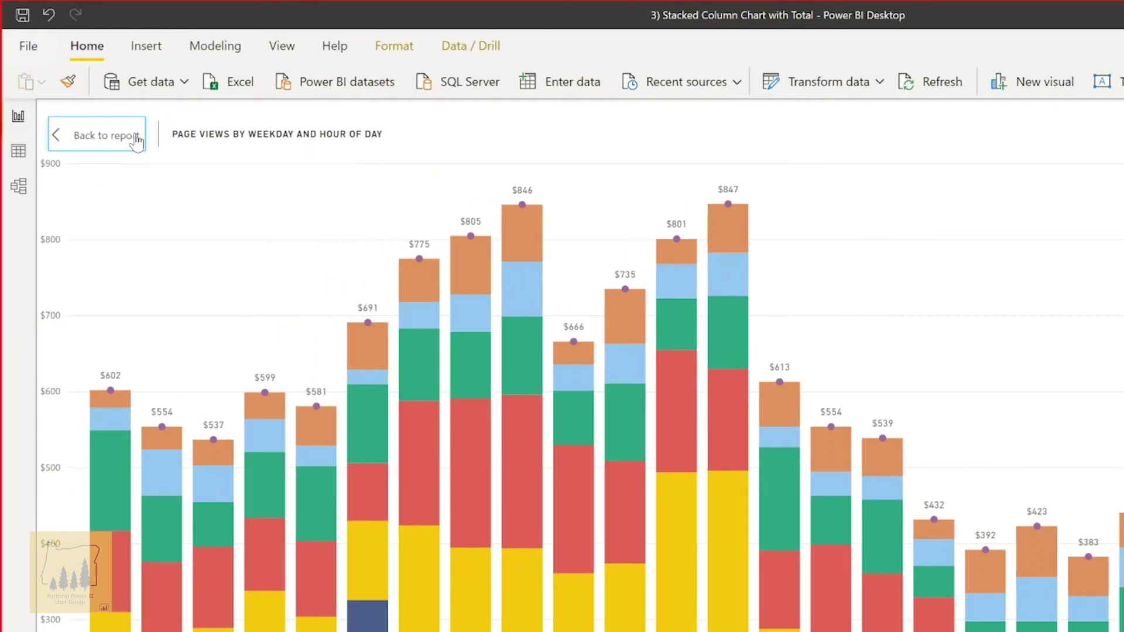
left_click(134, 135)
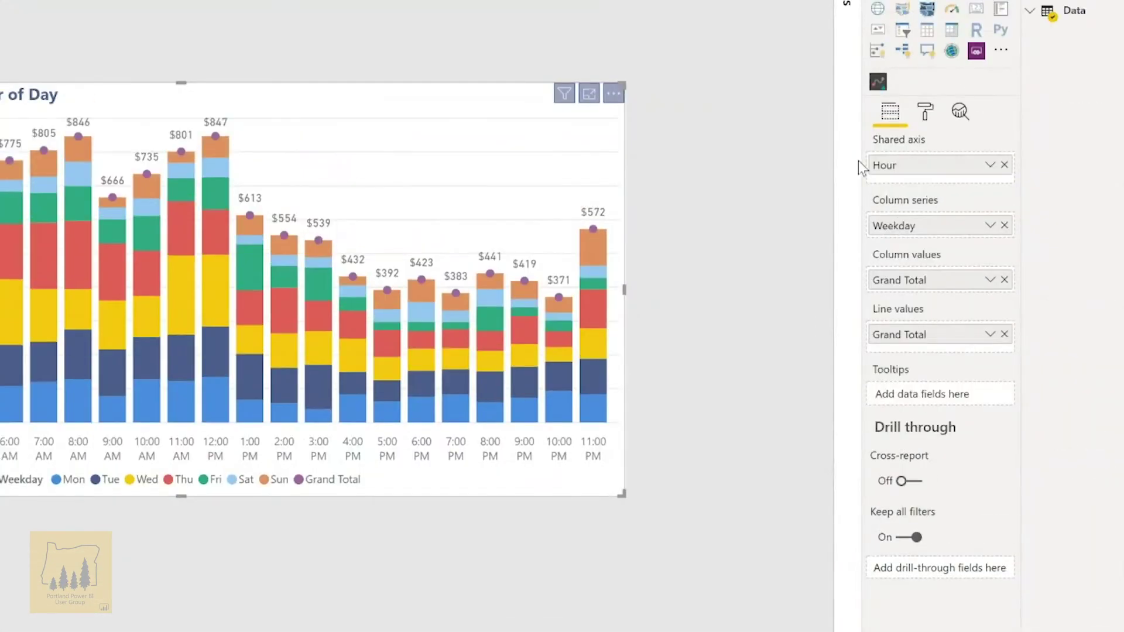
- Try the Auto position for the Grand Total series' data labels, and restore it to Above
left_click(917, 123)
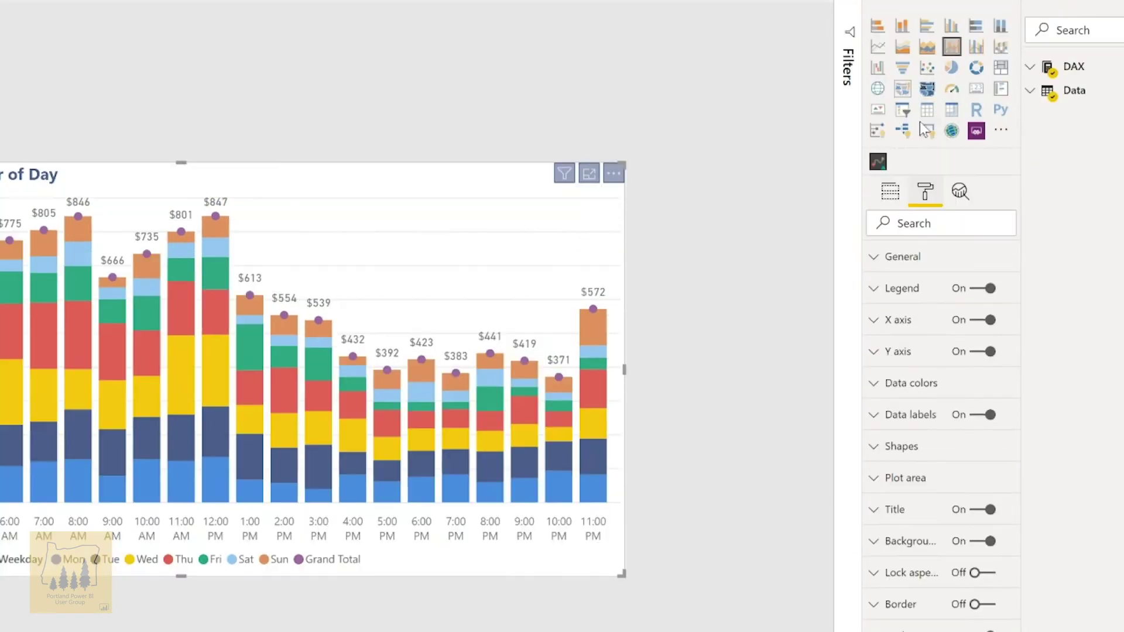
left_click(910, 425)
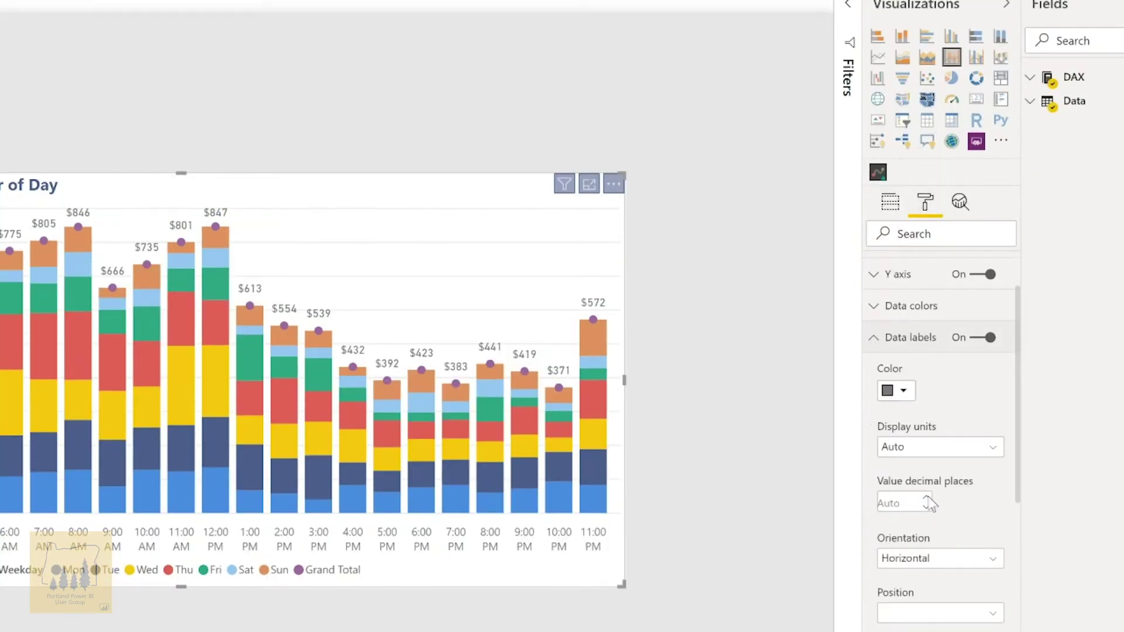
scroll(937, 505, "down", 3)
scroll(942, 527, "down", 2)
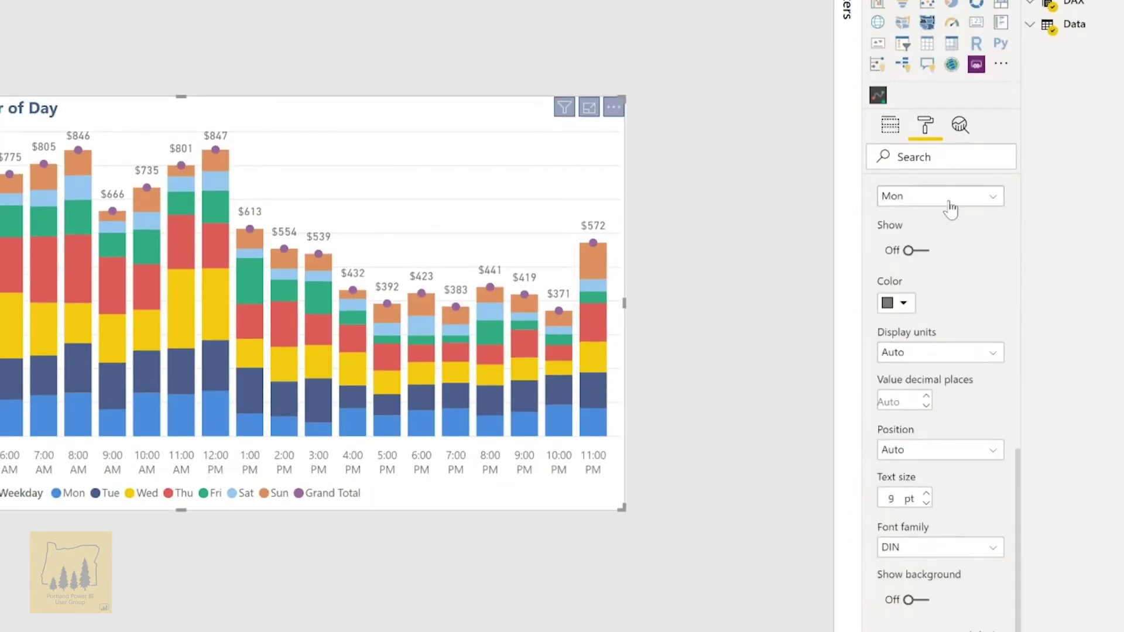
left_click(949, 199)
left_click(921, 351)
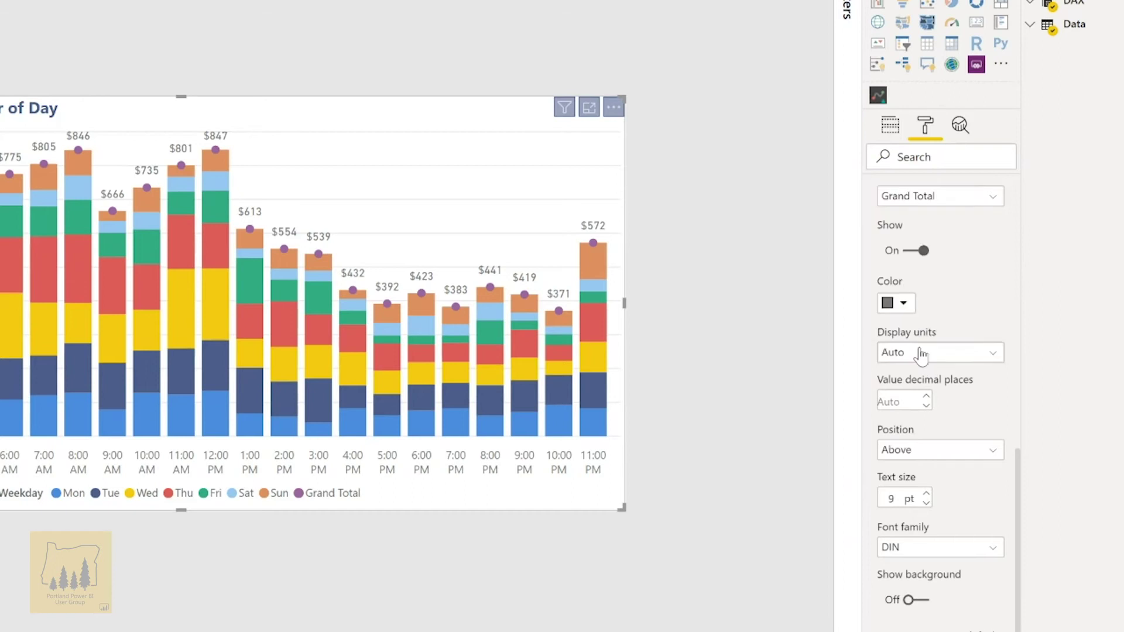
left_click(931, 453)
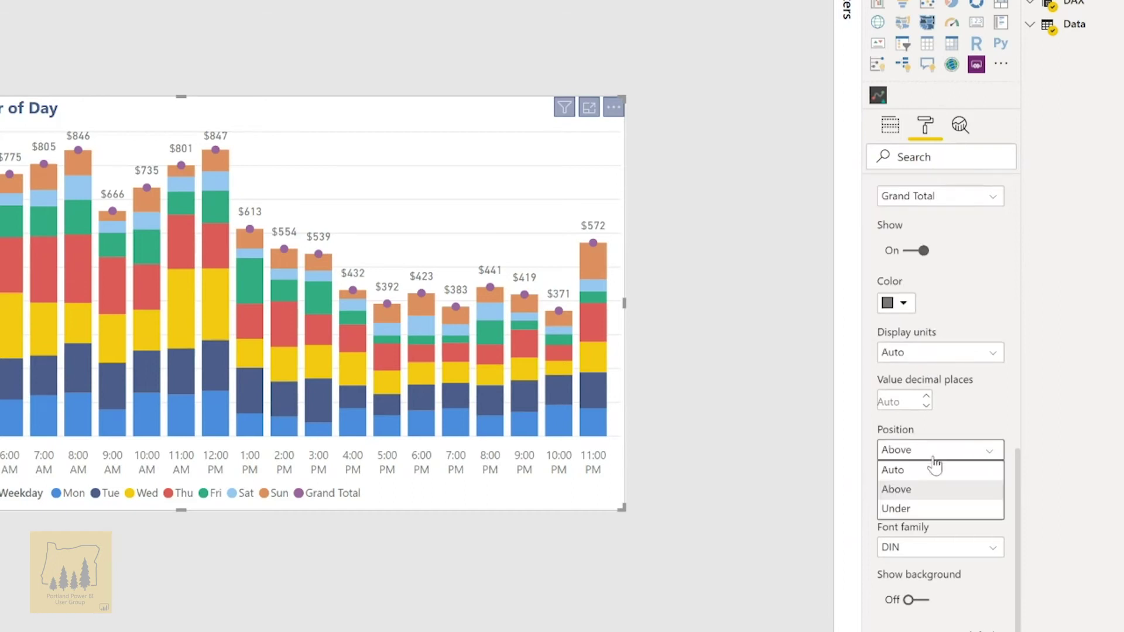
left_click(935, 476)
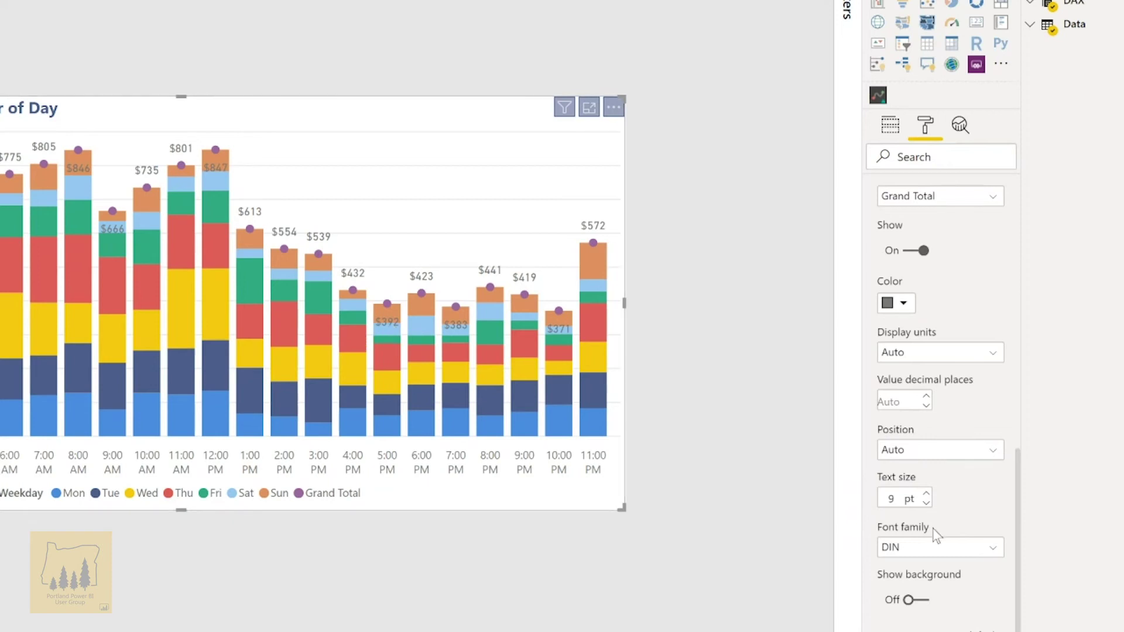
left_click(932, 454)
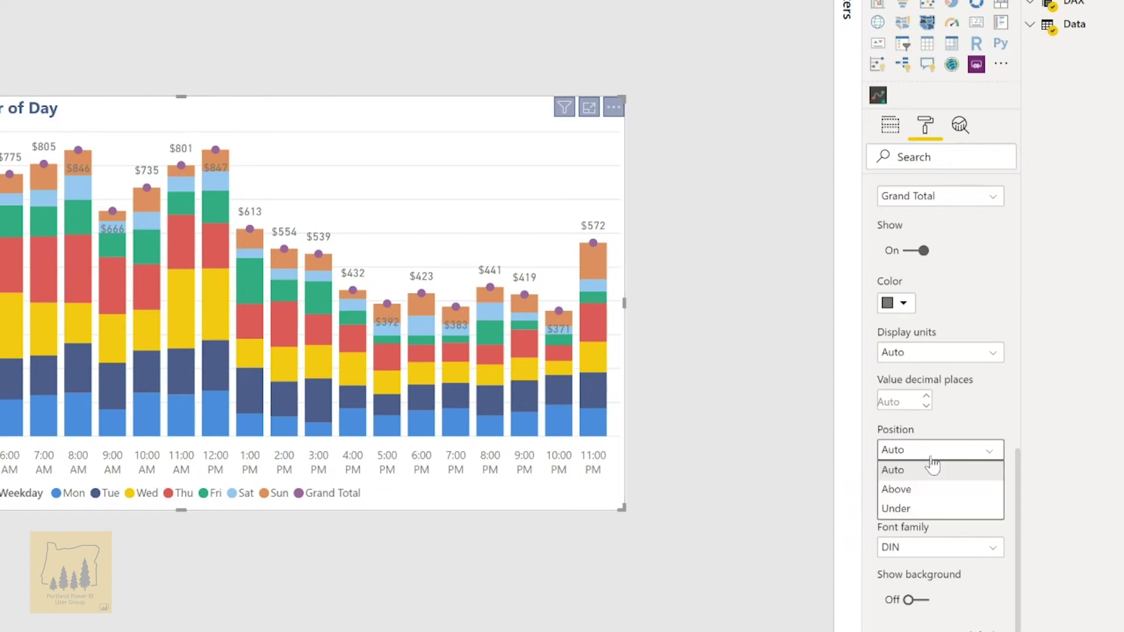
left_click(914, 492)
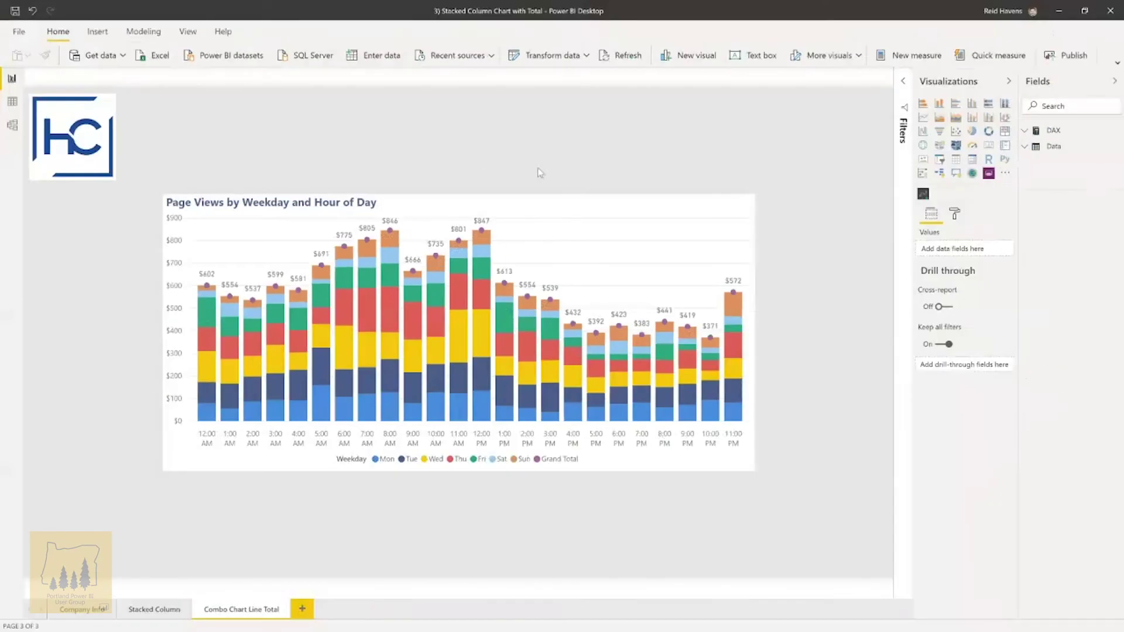
- Switch to the open "Time Perspective Bookmarks" Power BI report
key("super")
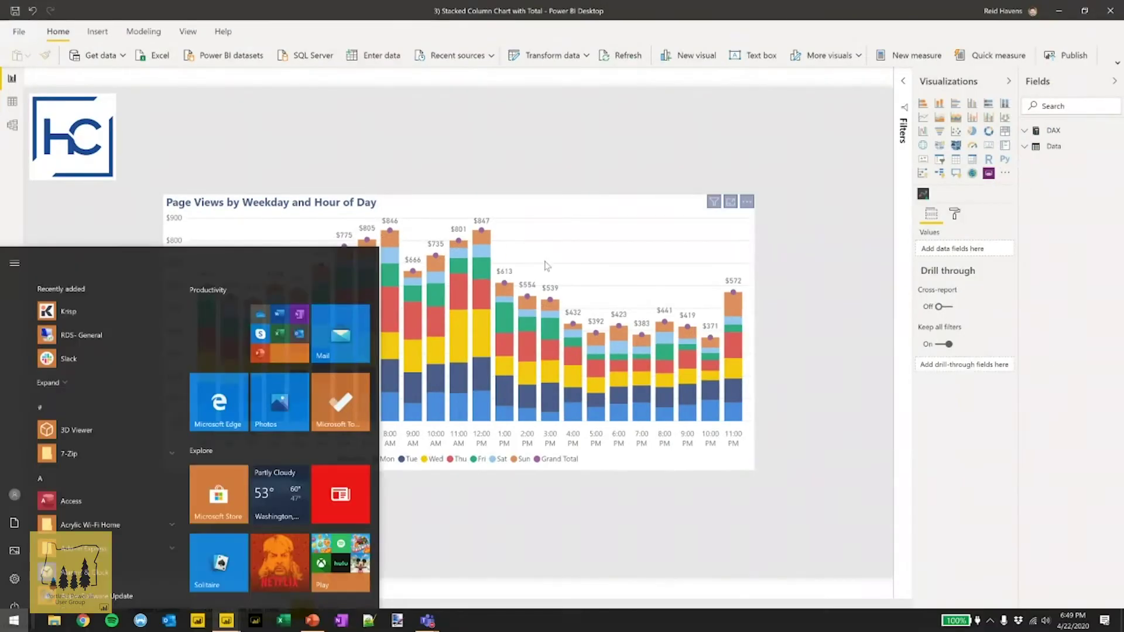
mouse_move(226, 621)
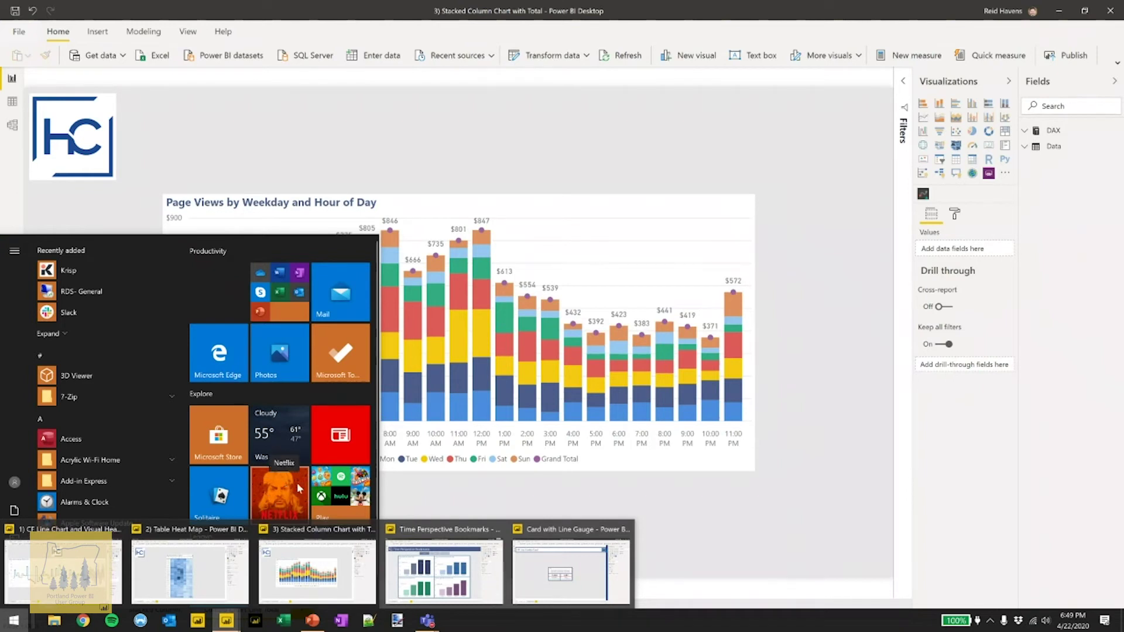
left_click(421, 559)
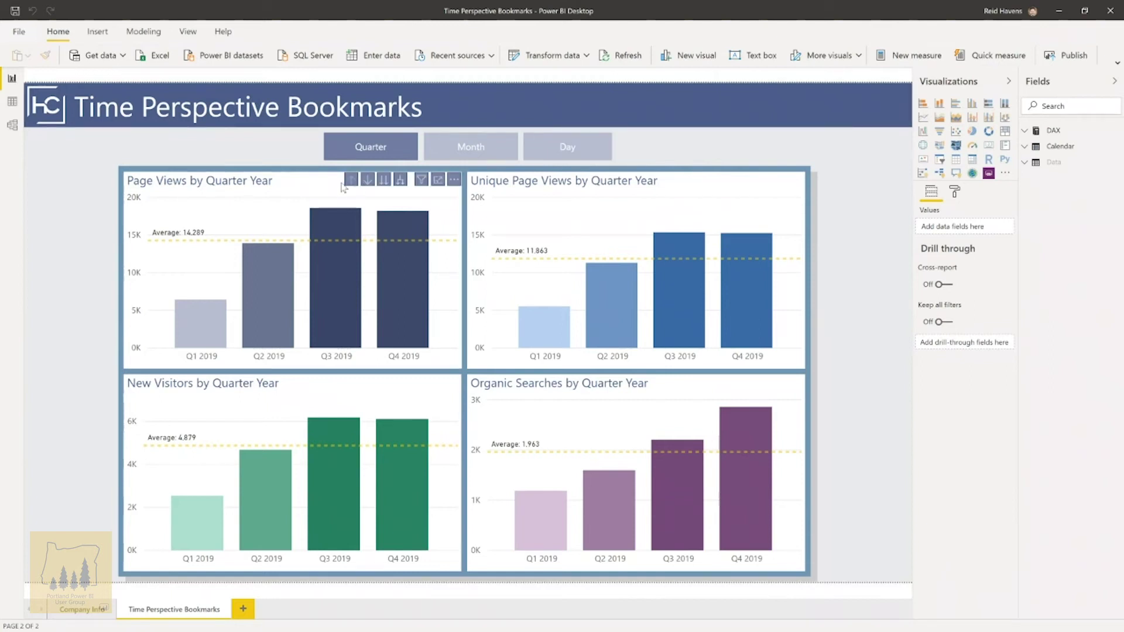
- Move each of the four column charts individually from the quarter level to the month level of the date hierarchy
left_click(382, 180)
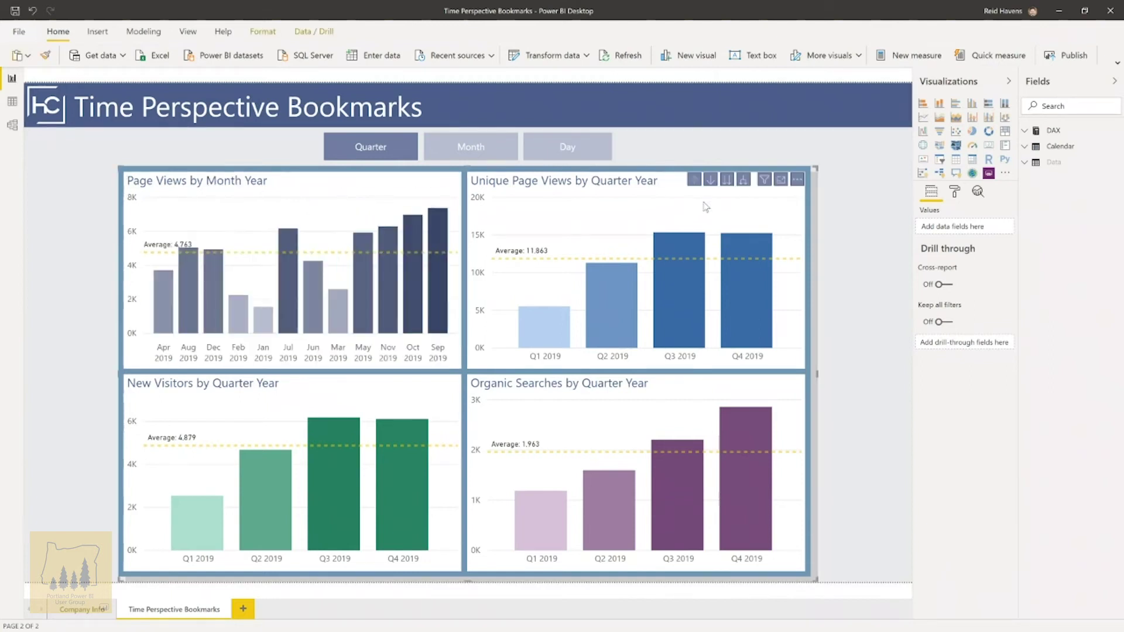
left_click(726, 179)
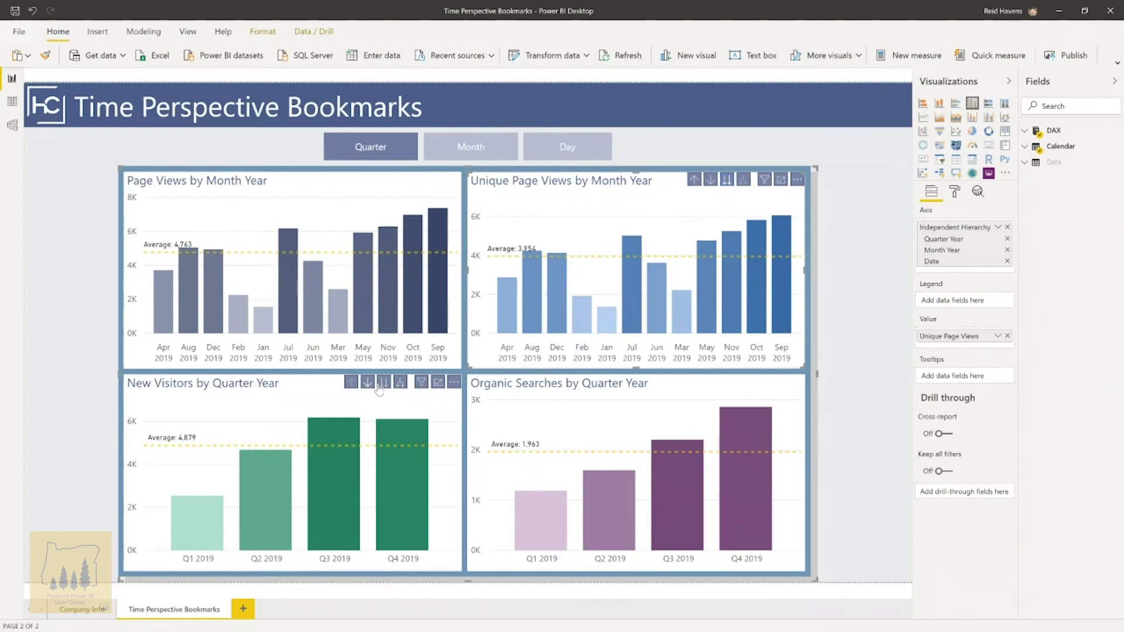
left_click(382, 385)
left_click(728, 386)
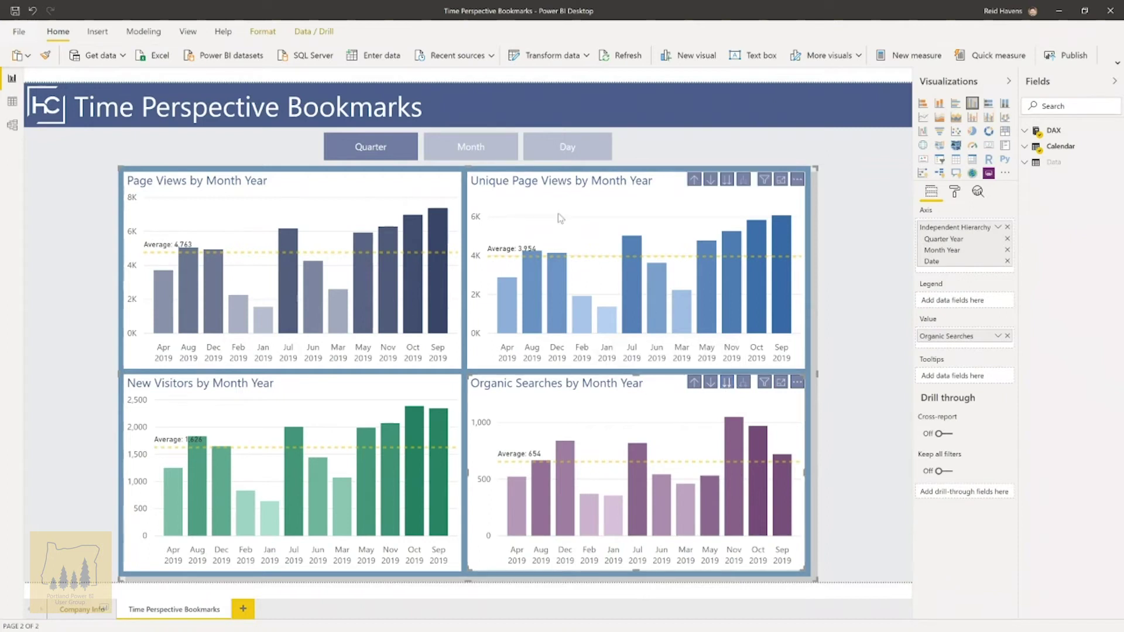
- Preview all four charts in the Day, Month and Quarter views using the page's bookmark buttons, finishing on Quarter
left_click(566, 148)
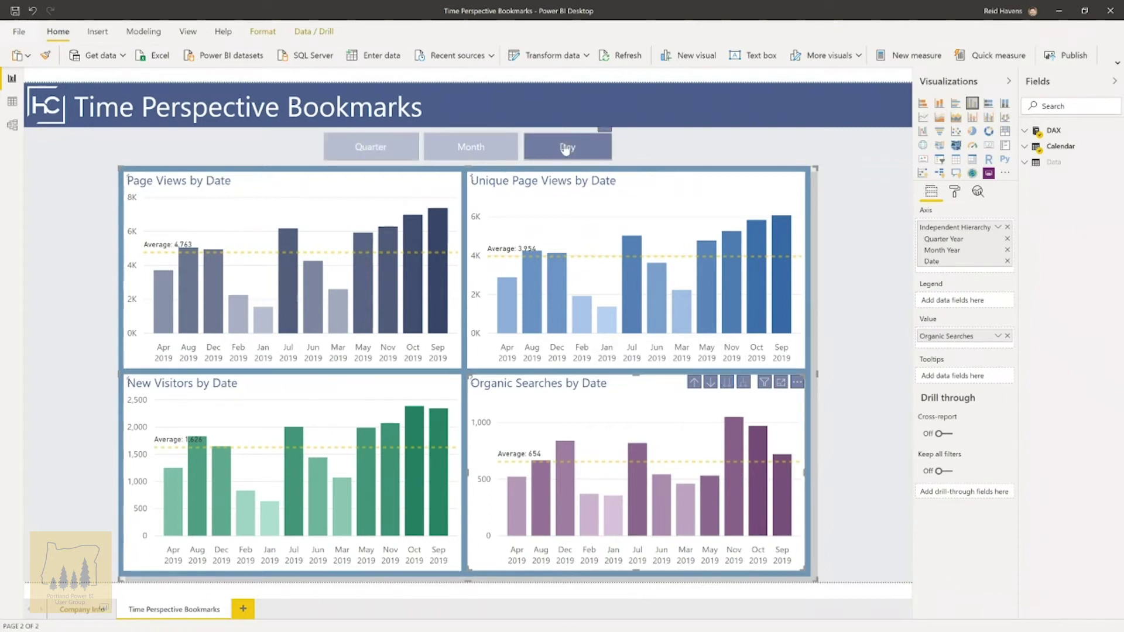
left_click(499, 148)
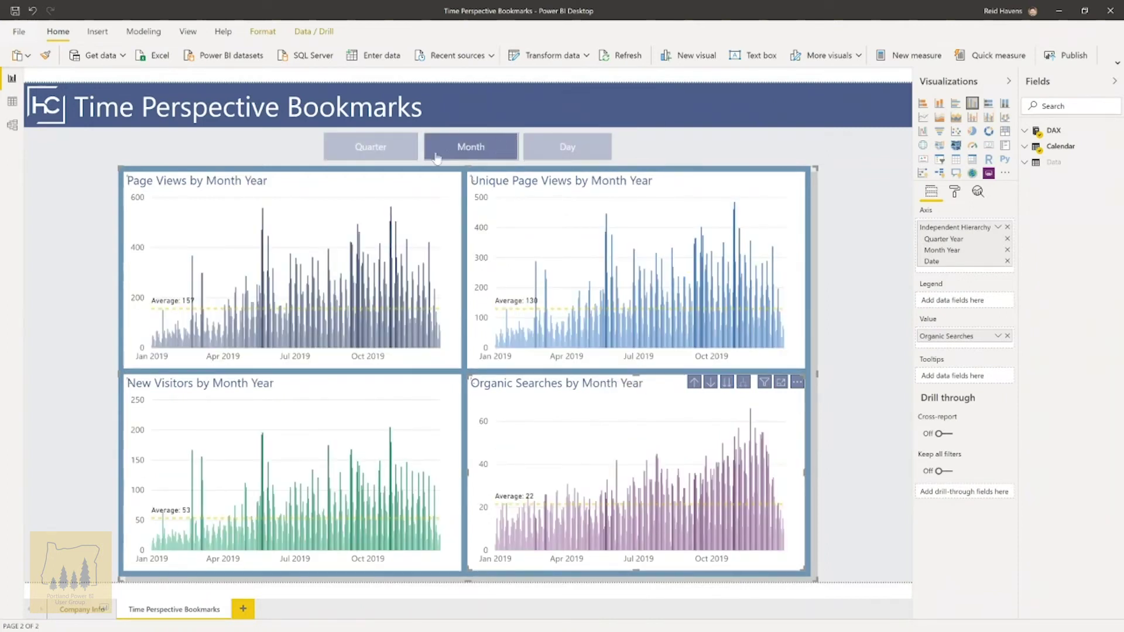
left_click(364, 150)
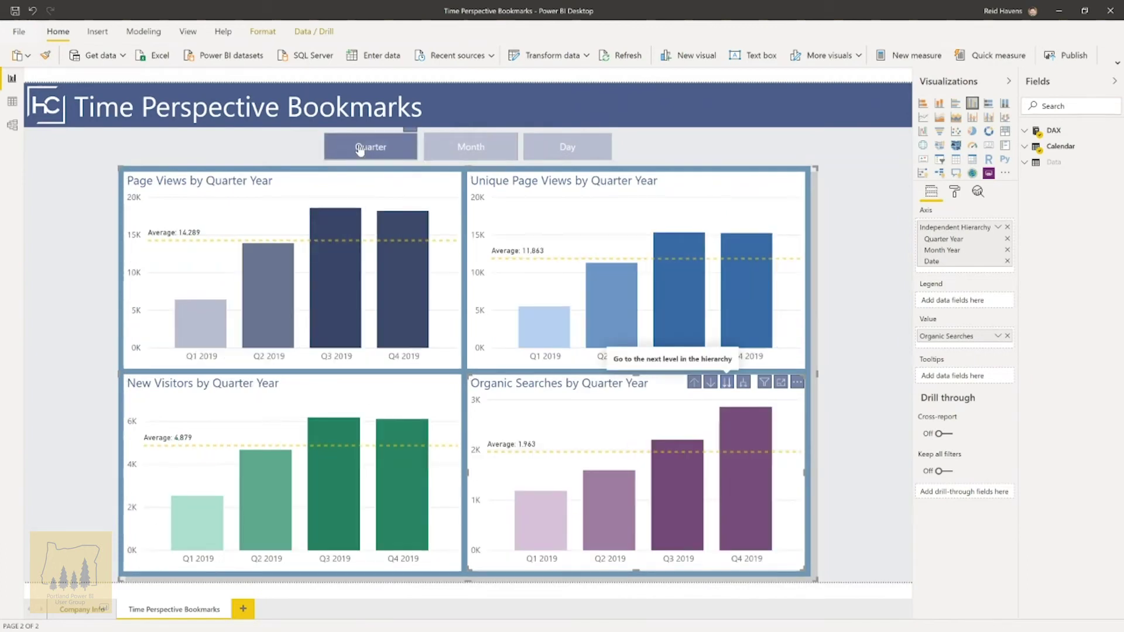
left_click(444, 159)
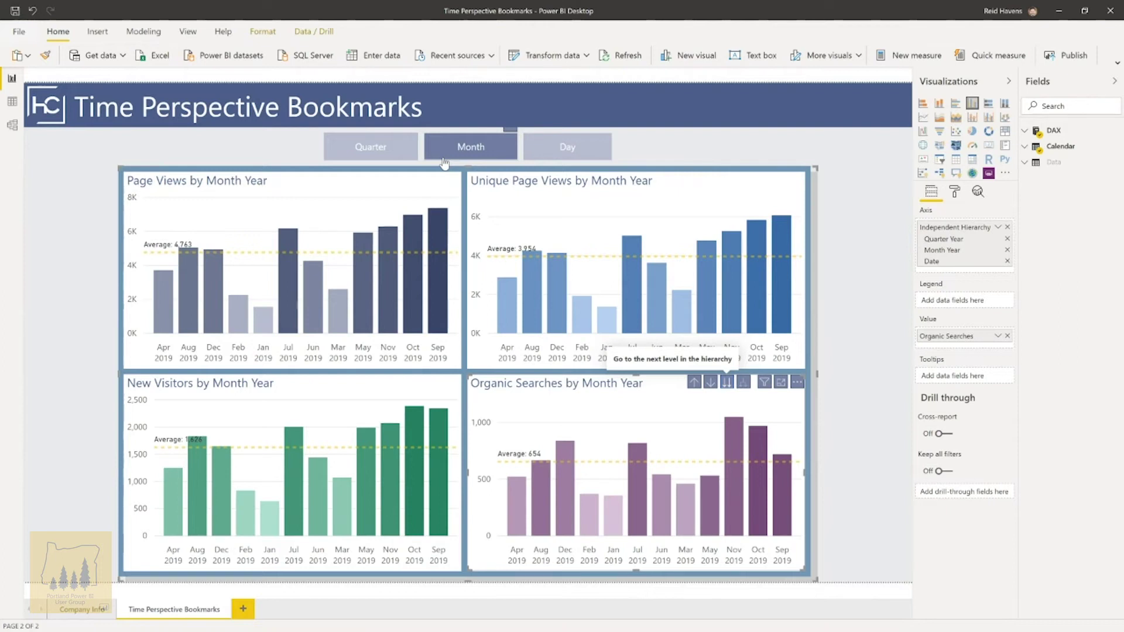
left_click(544, 150)
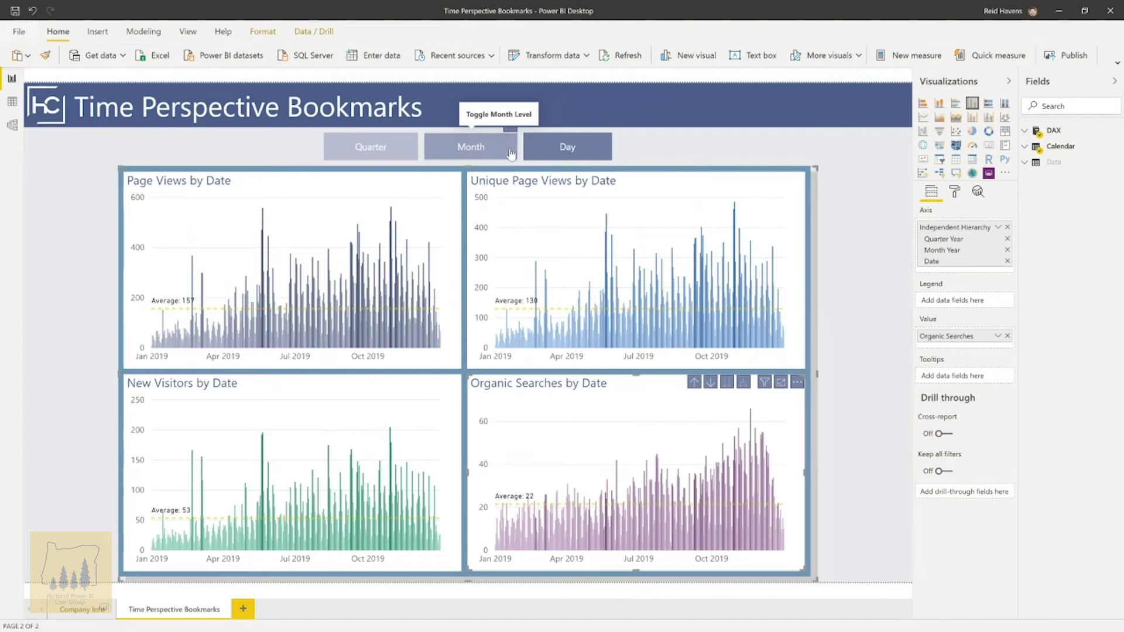
left_click(400, 151)
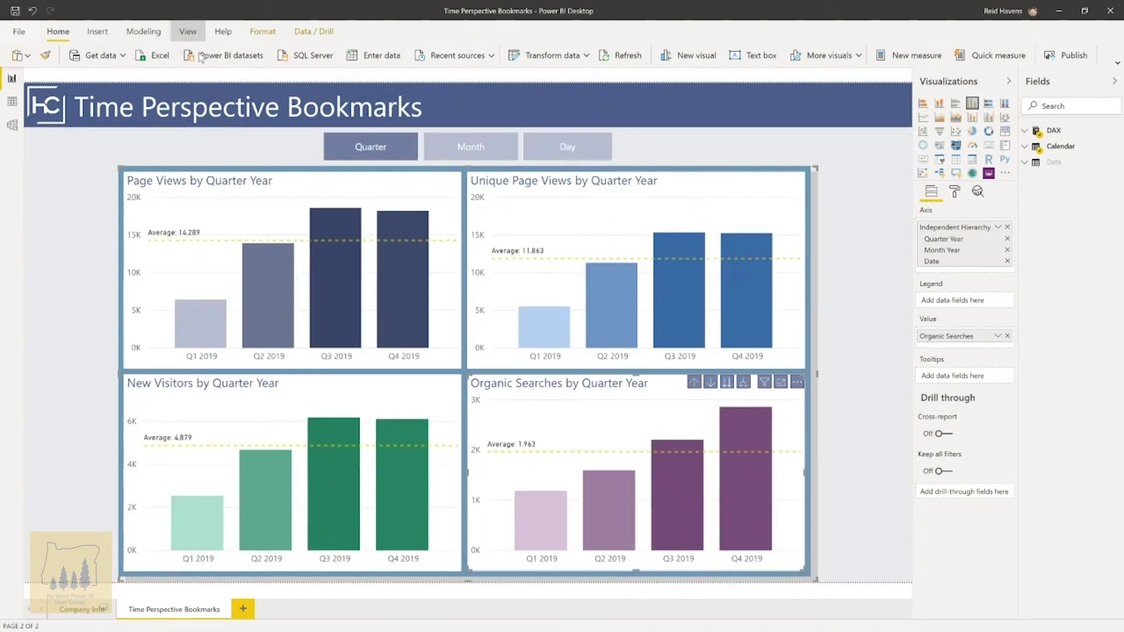
- Show the report's bookmarks and the page's object layer order, with the Visuals group expanded
left_click(187, 31)
left_click(677, 59)
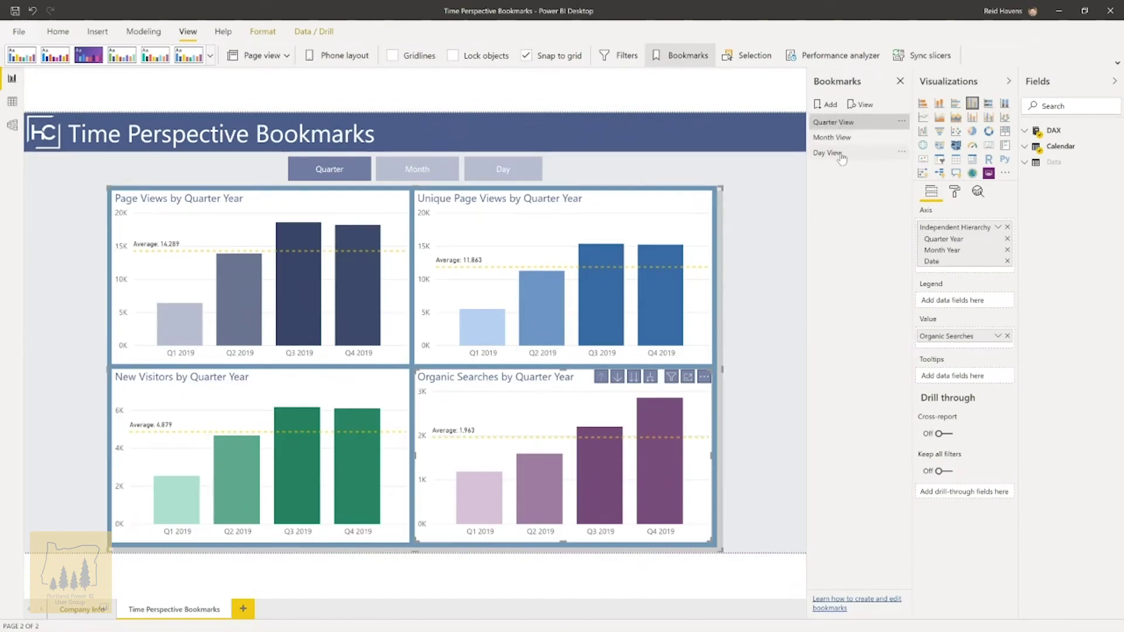
left_click(729, 61)
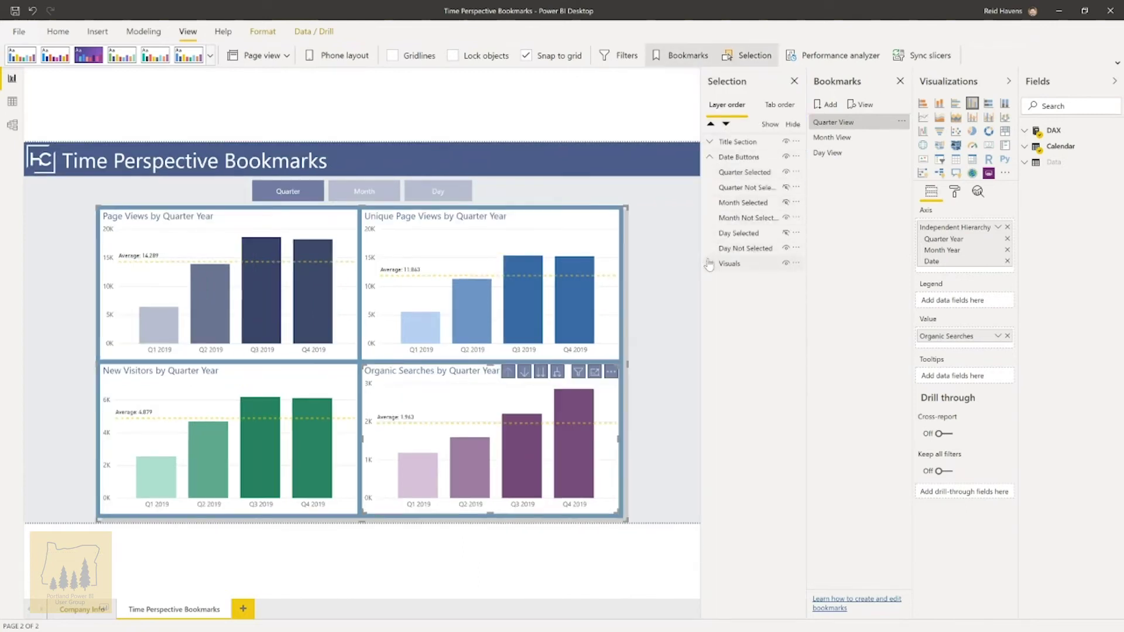
left_click(710, 263)
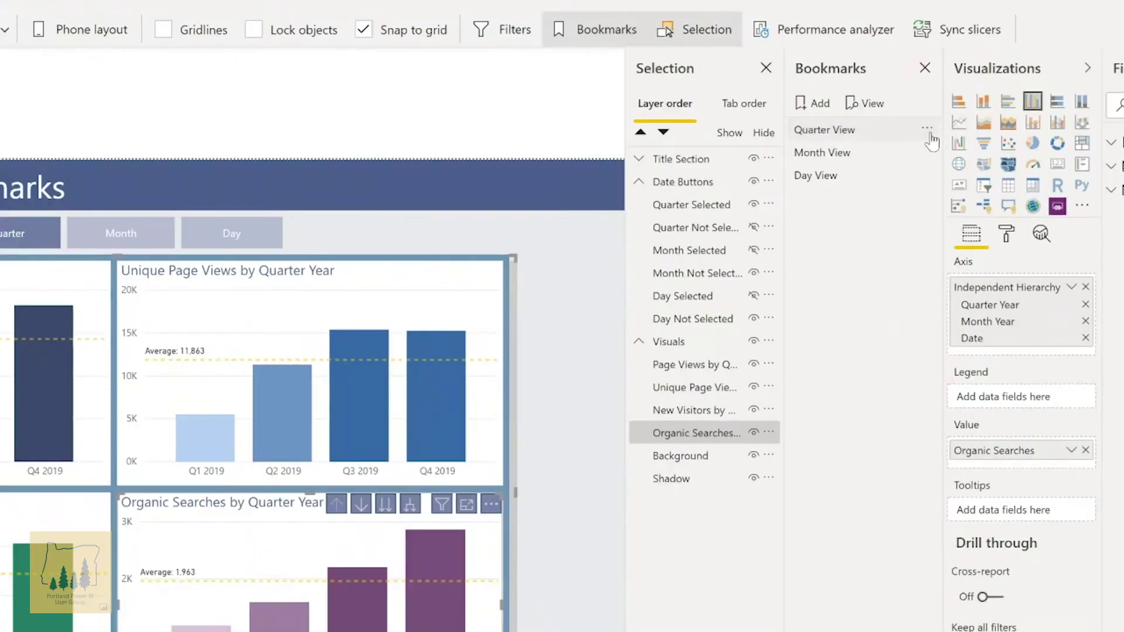
- Examine which data, display, page and visual options the Quarter View bookmark stores
left_click(929, 131)
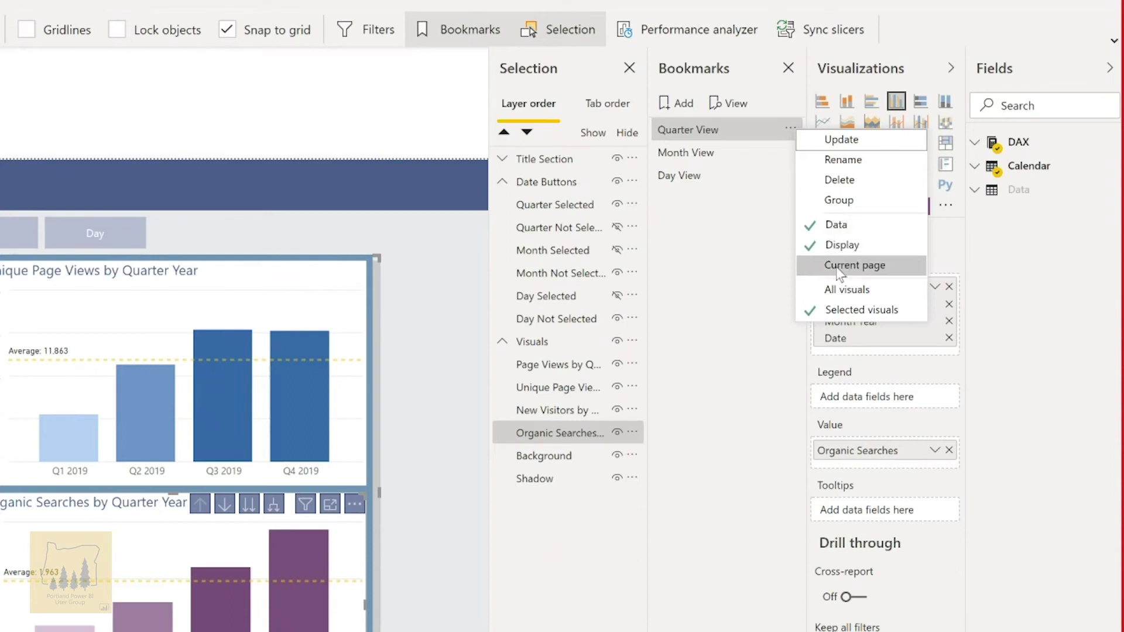
key("Escape")
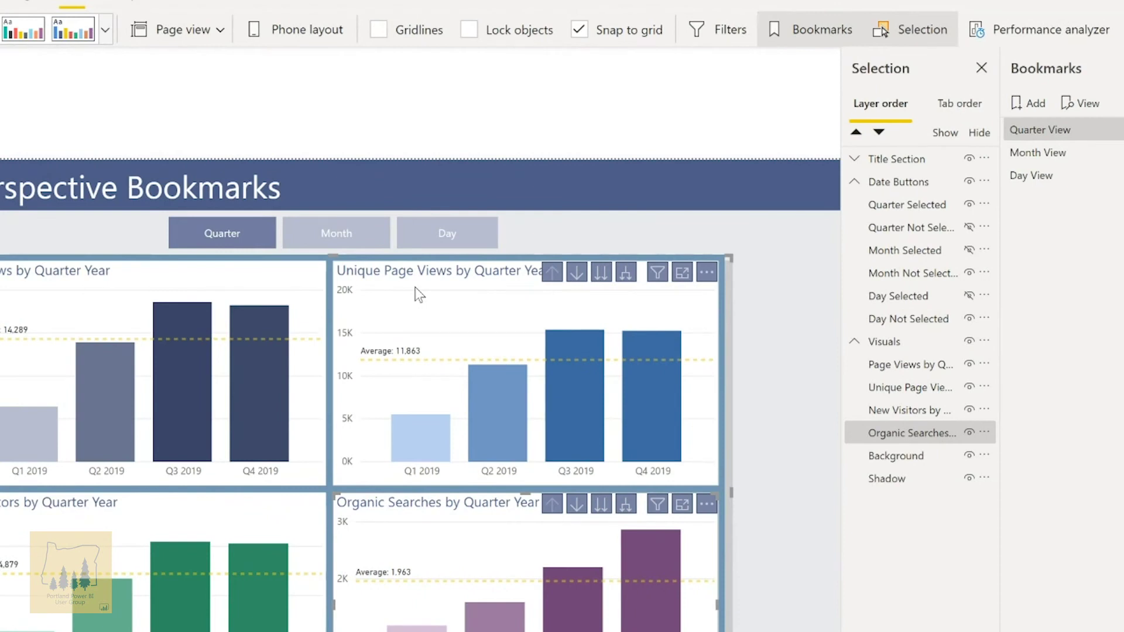
left_click(1000, 128)
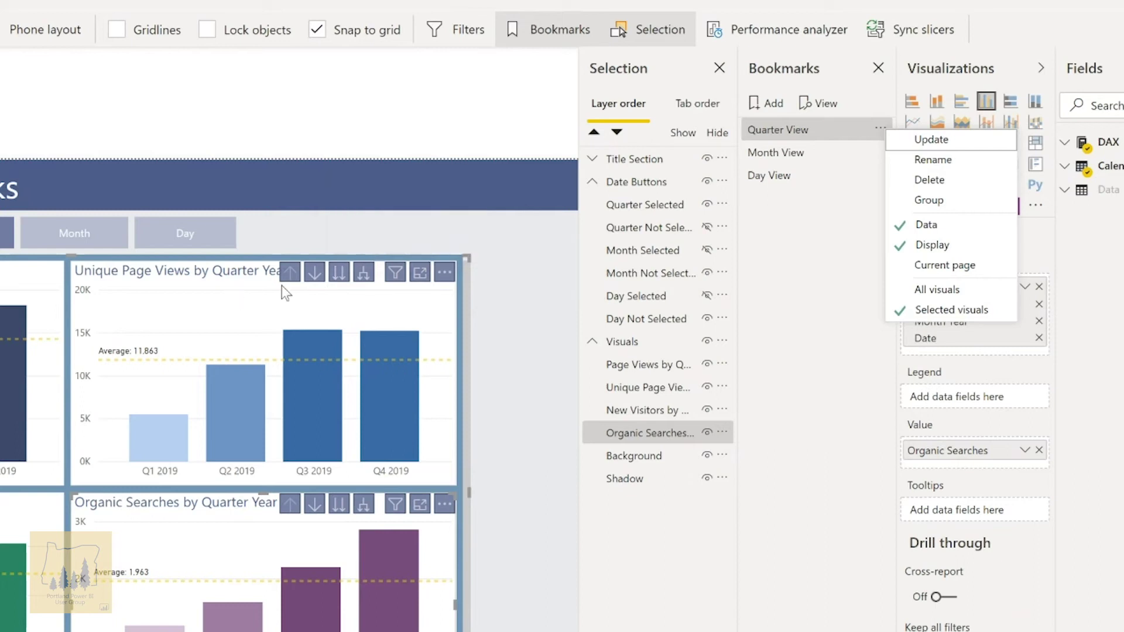
- Recheck the Quarter View bookmark's stored options with the Unique Page Views chart selected, and switch the page's charts to the Month view
left_click(317, 283)
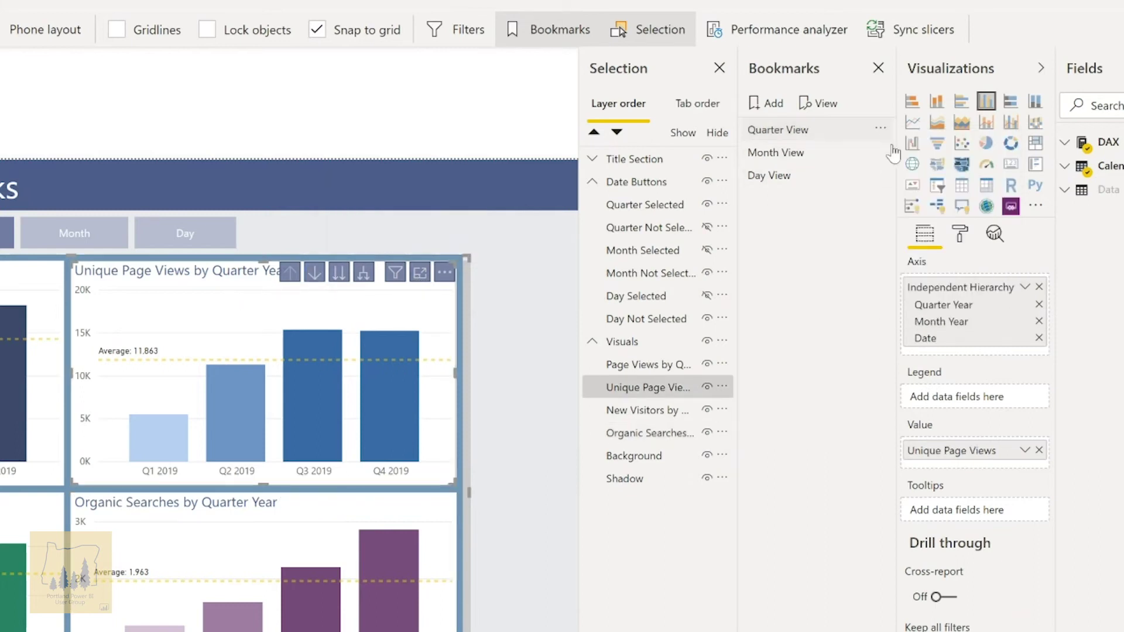
left_click(880, 130)
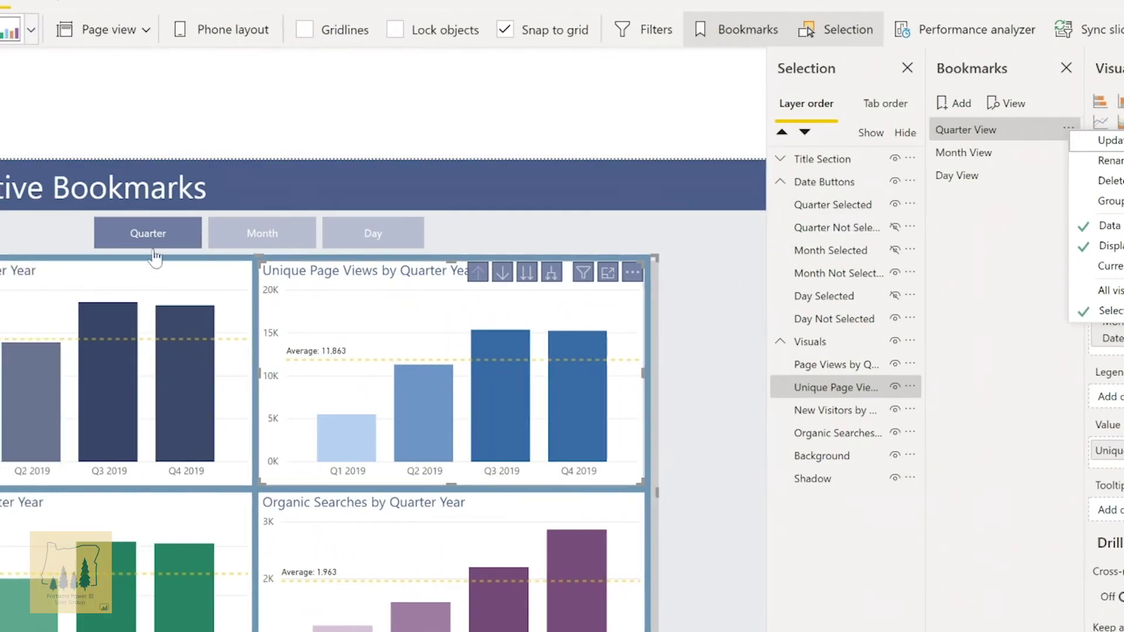
left_click(232, 251)
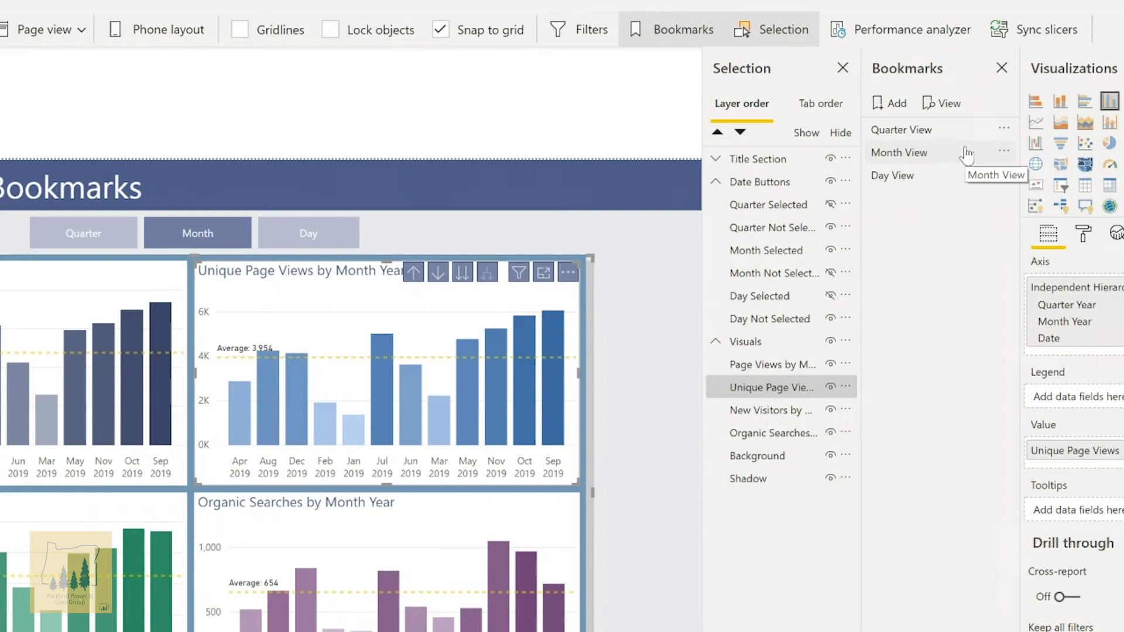
- Apply the Month View bookmark and, with the Page Views chart selected, review its data, display, page and visual options
left_click(967, 155)
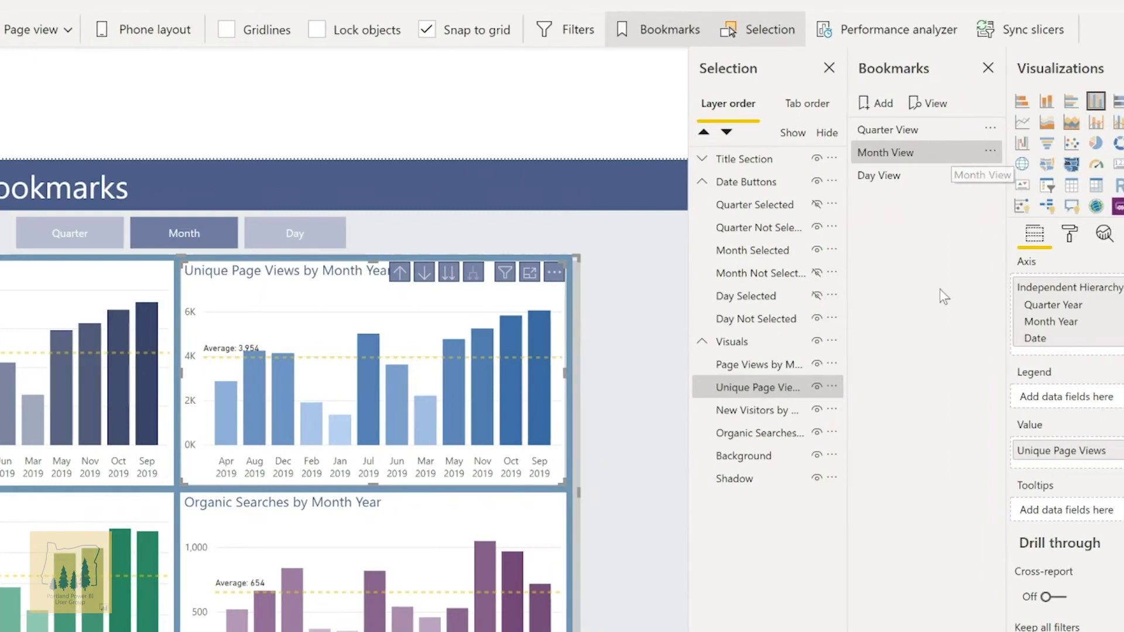
left_click(760, 365)
left_click(990, 151)
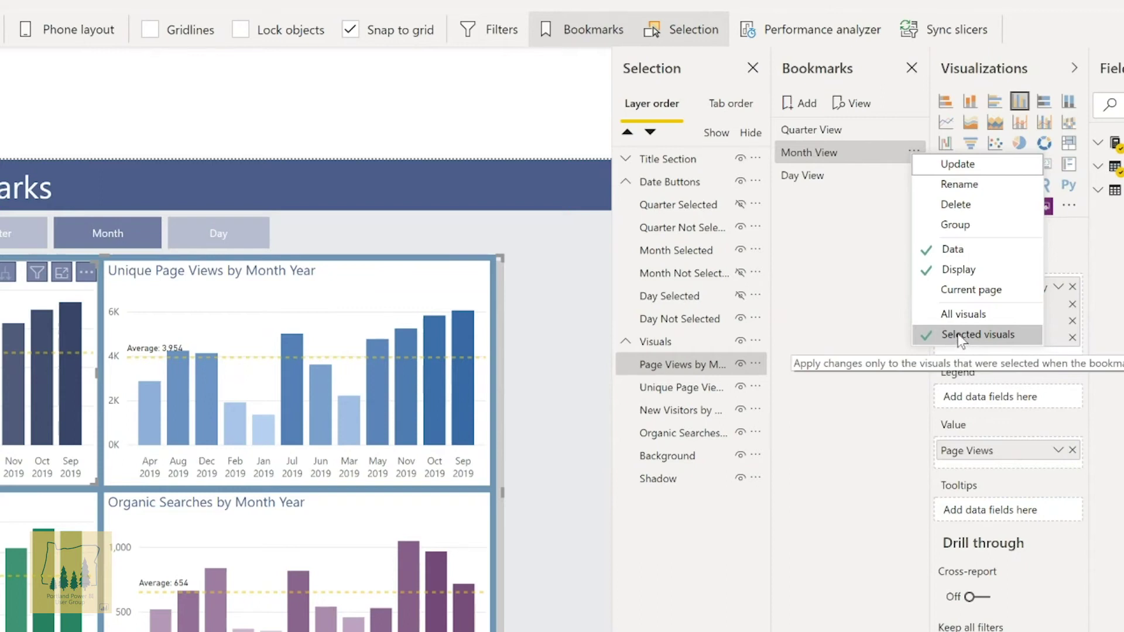
left_click(870, 387)
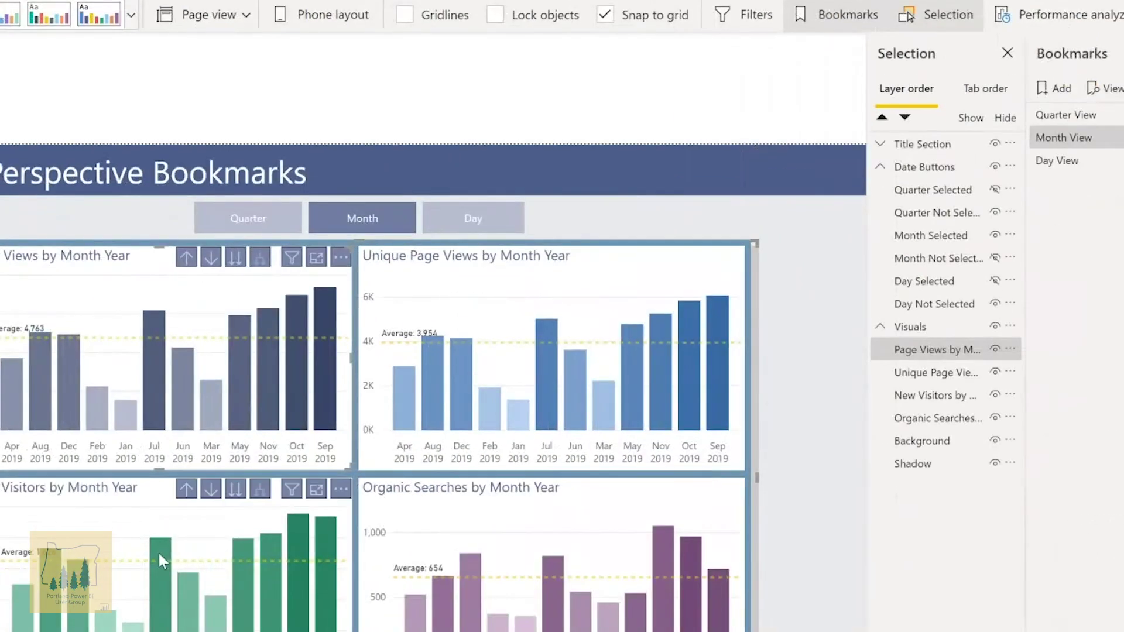
- Select the four column charts together with all six date button objects and add a new bookmark
mouse_move(157, 550)
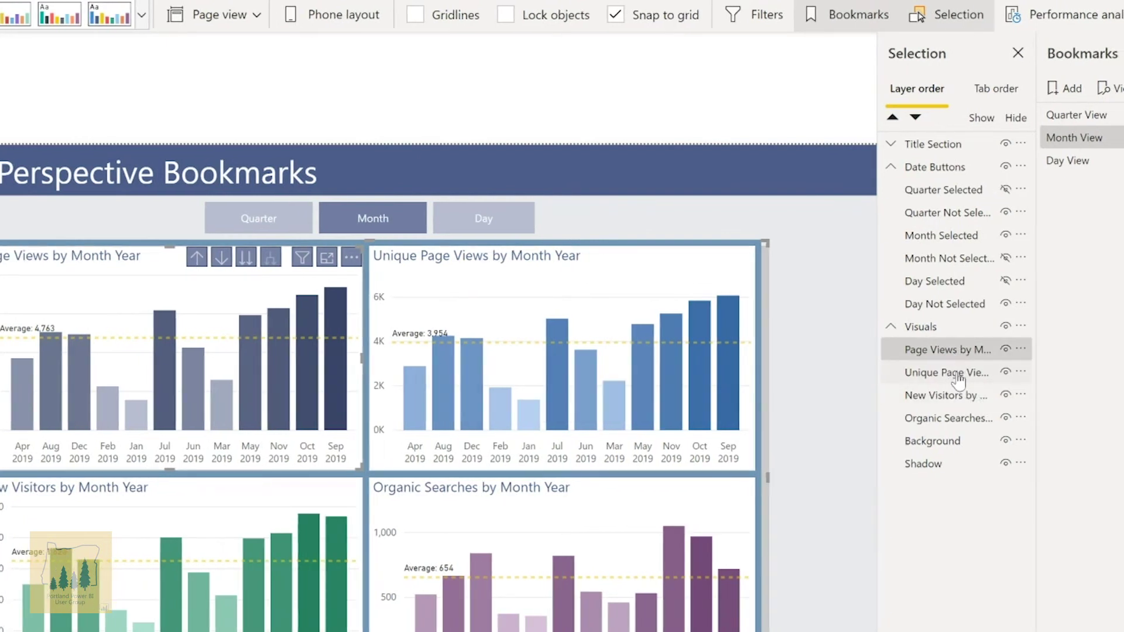
left_click(958, 381, "ctrl")
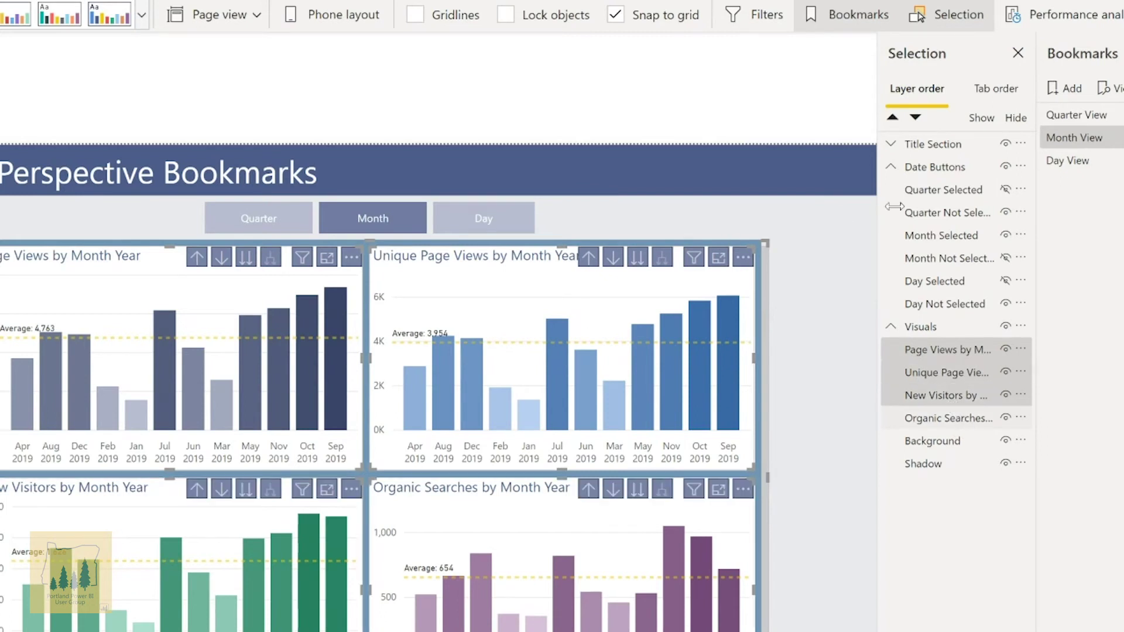
left_click(925, 210, "ctrl")
left_click(922, 237, "ctrl")
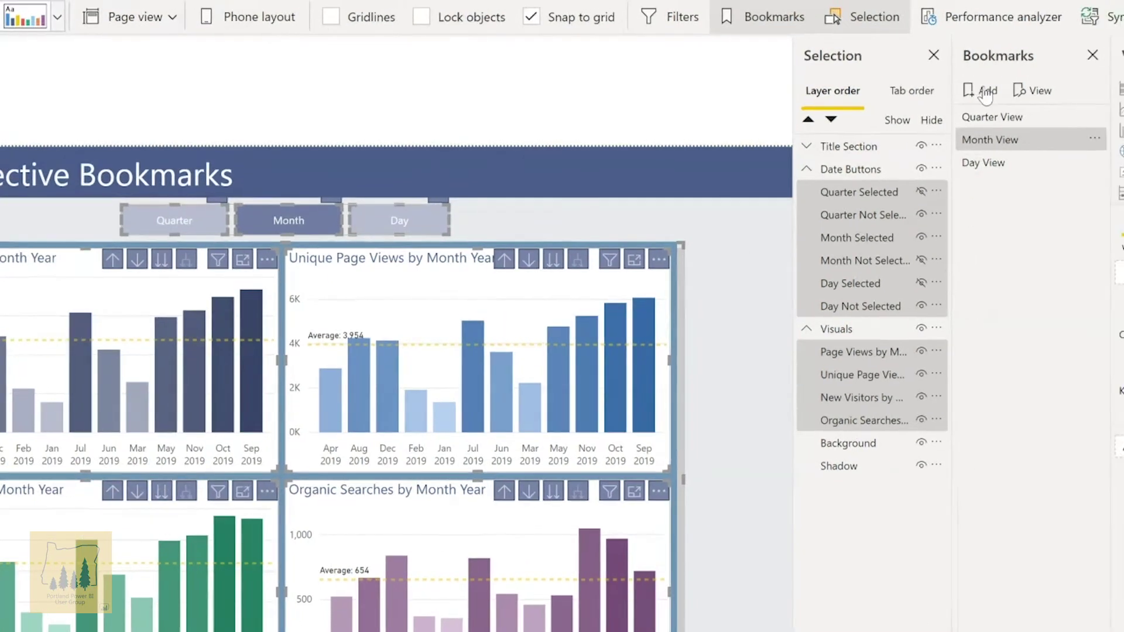
left_click(1070, 89)
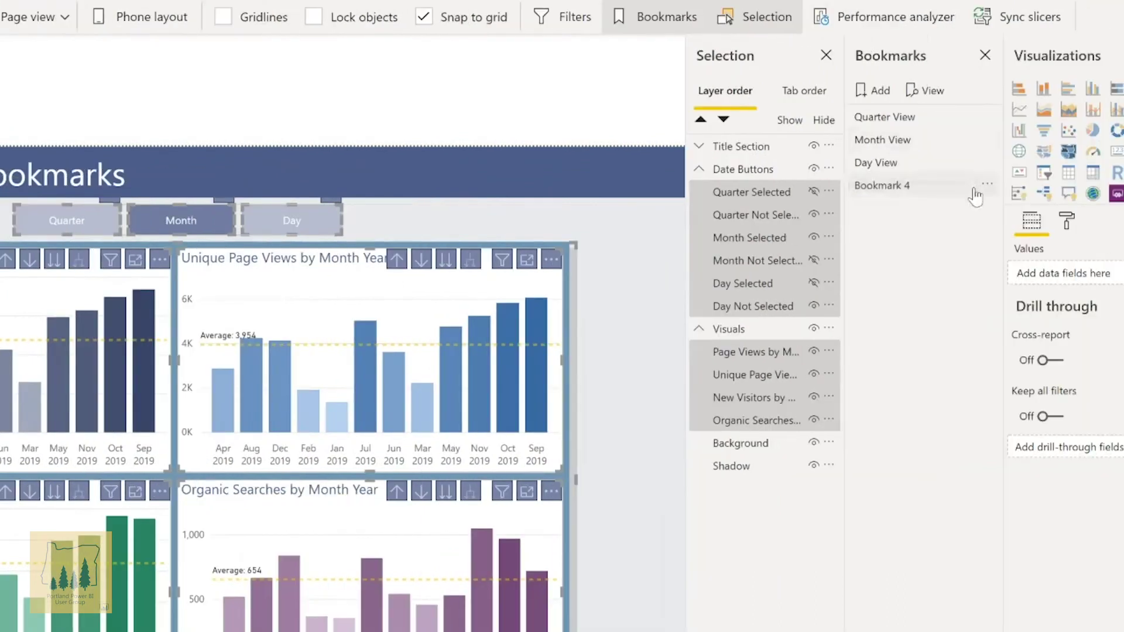
- Review the data, display, page and visual options of the newly added bookmark, and clear the object selection on the page
left_click(1094, 185)
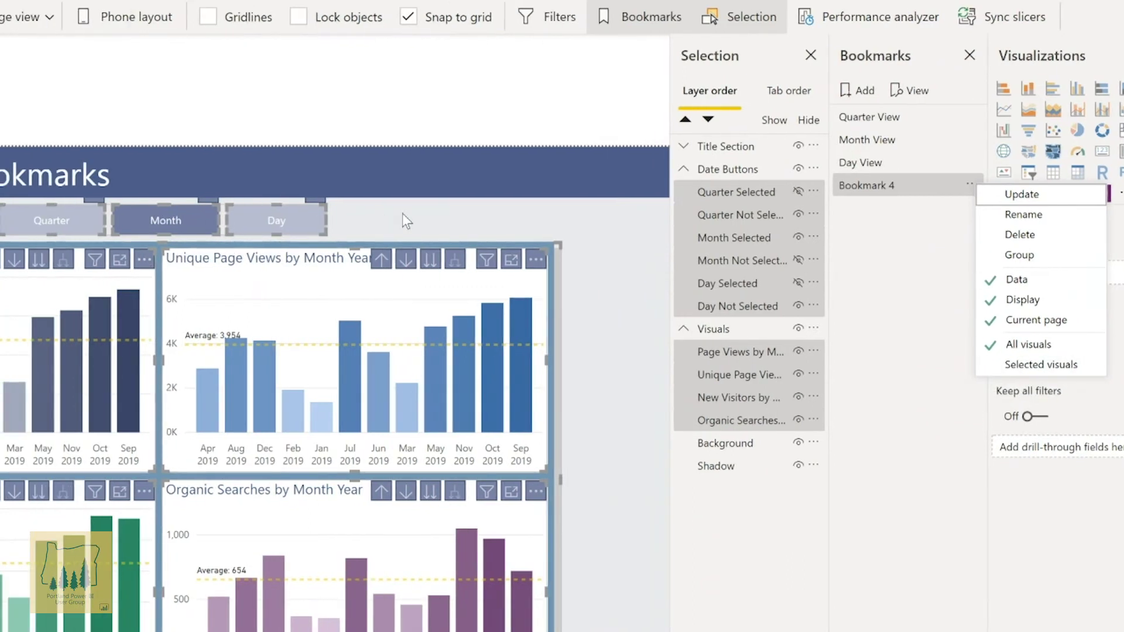
left_click(402, 213)
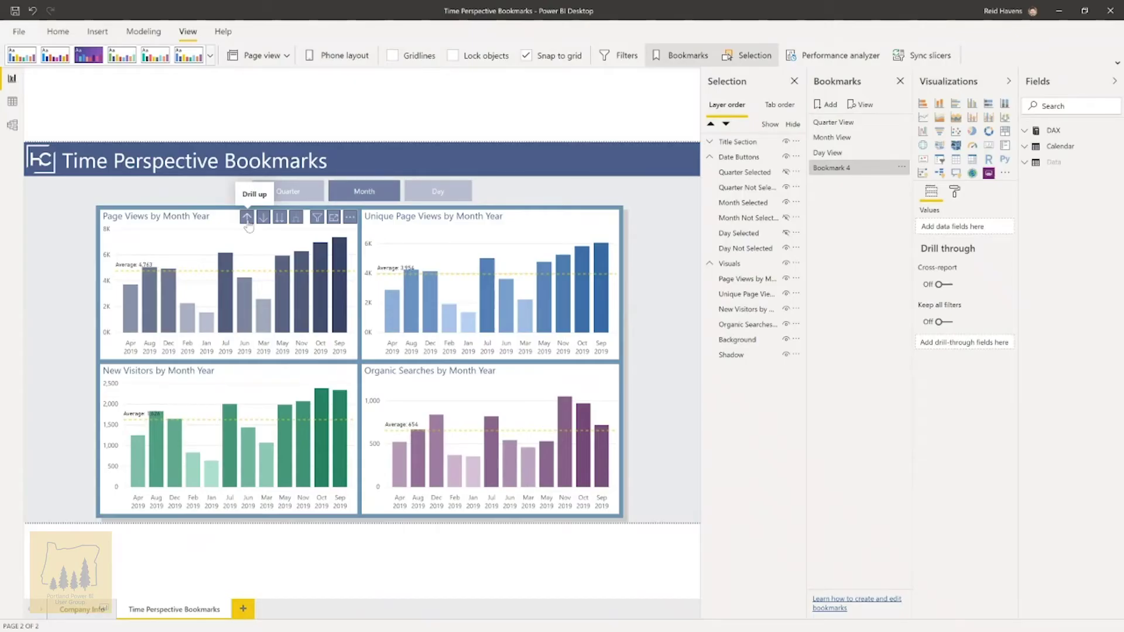
left_click(114, 272)
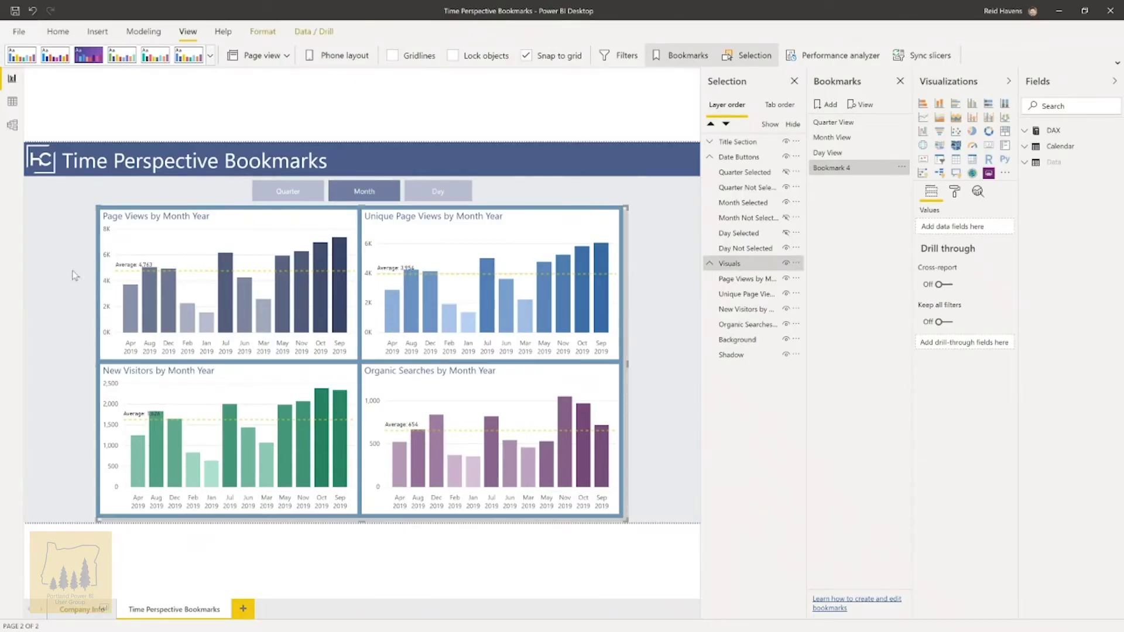
left_click(78, 274)
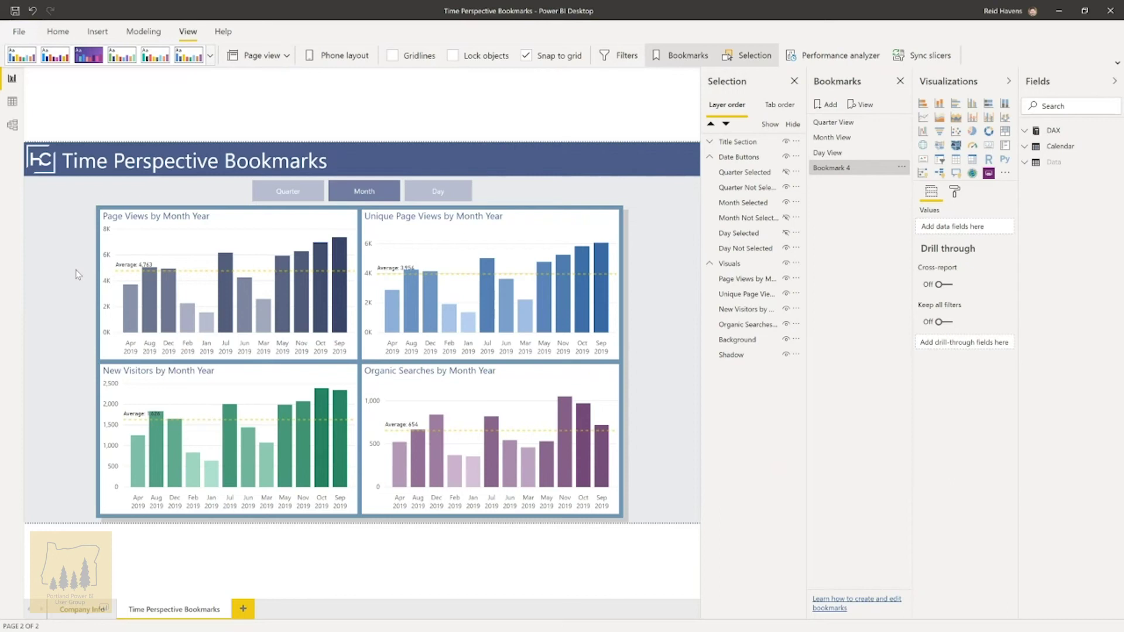
- Switch to the open Card with Line Gauge report window
key("super")
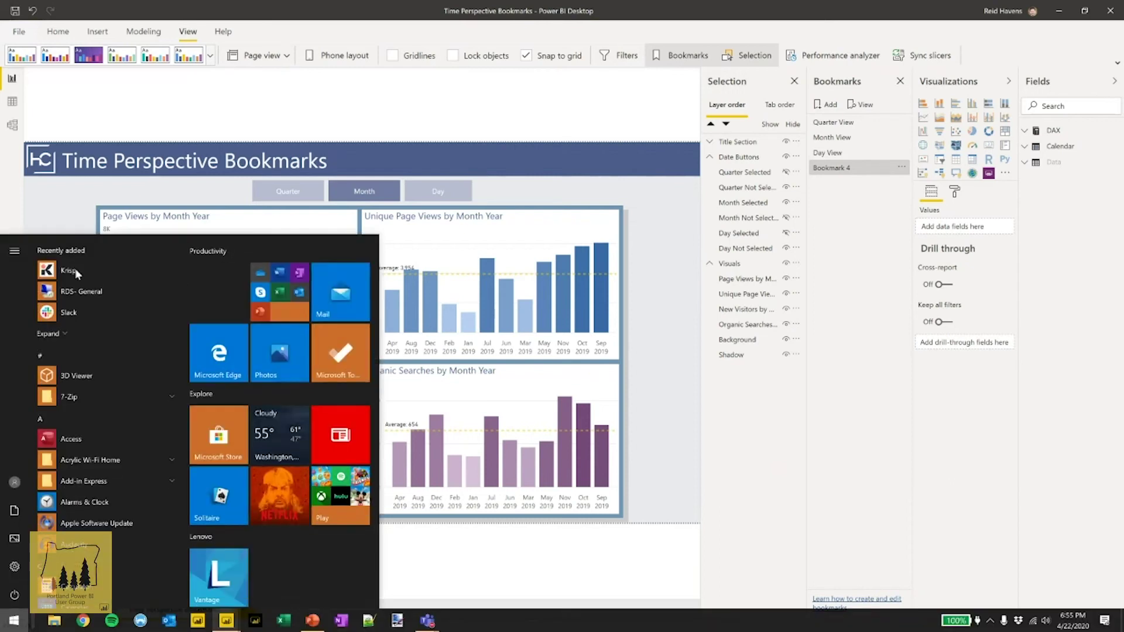
mouse_move(427, 624)
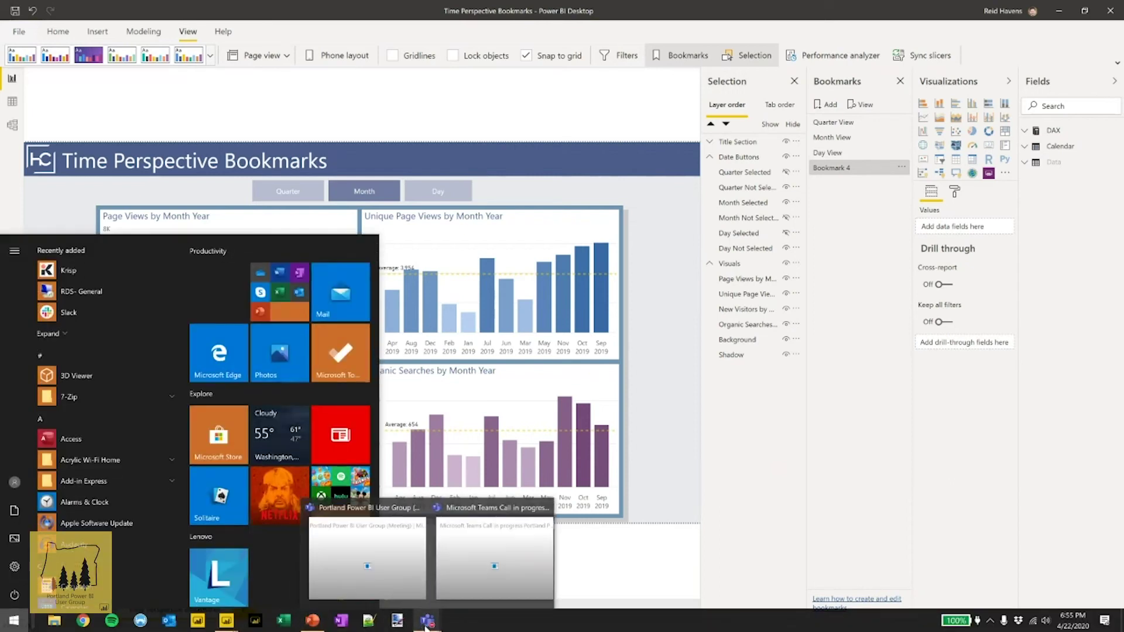
mouse_move(238, 625)
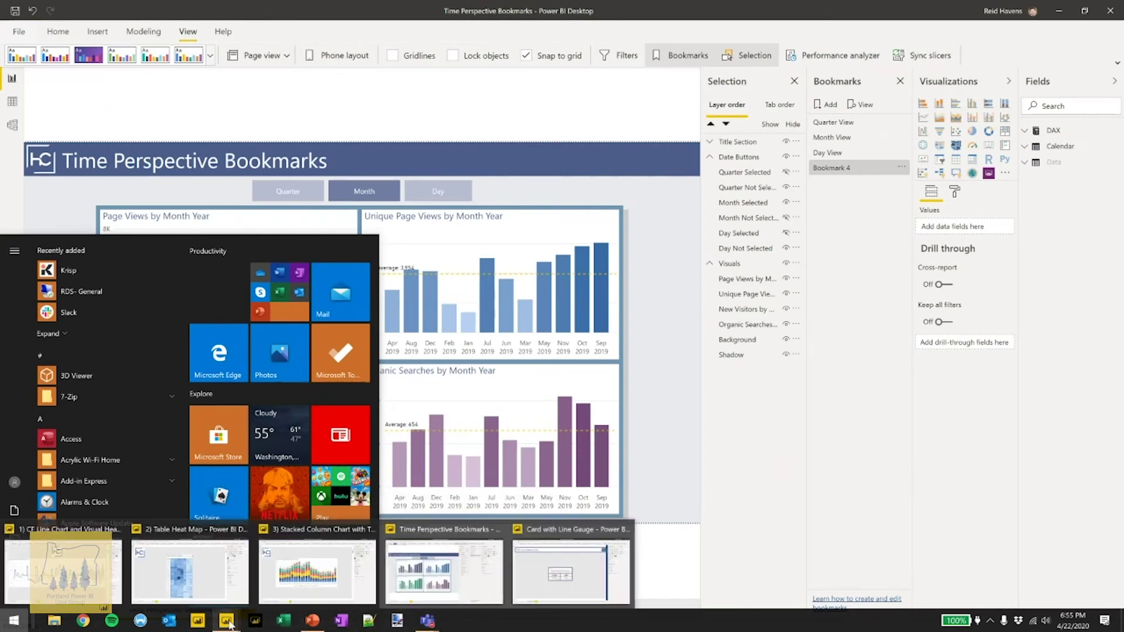
left_click(577, 576)
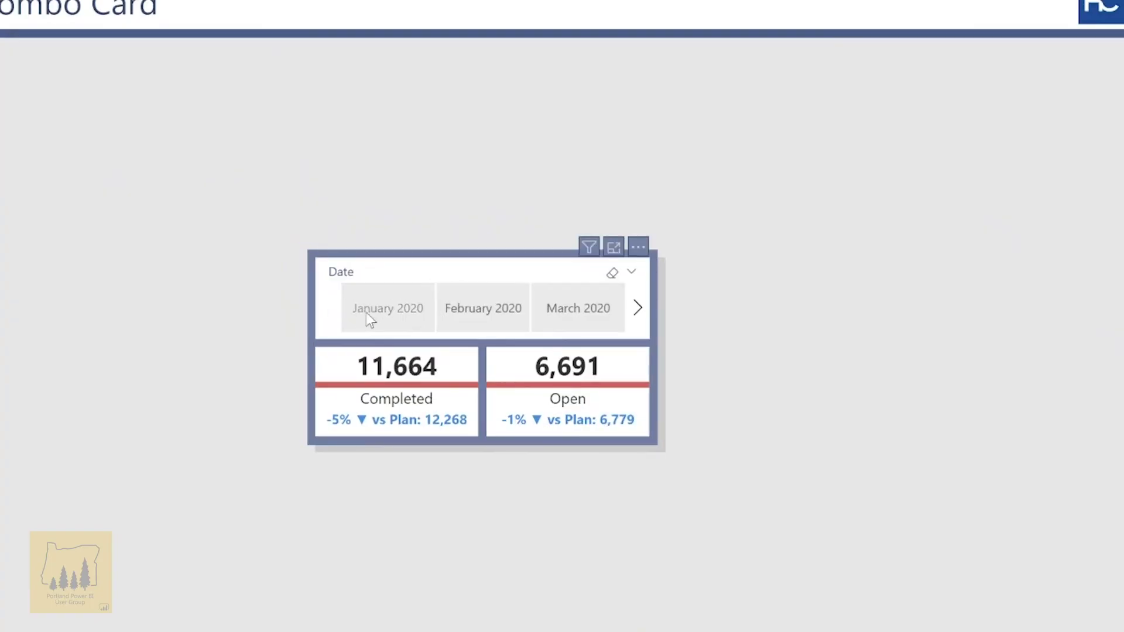
- Filter the Completed and Open KPI cards by January, February and March 2020 in turn, finishing on March 2020
left_click(380, 307)
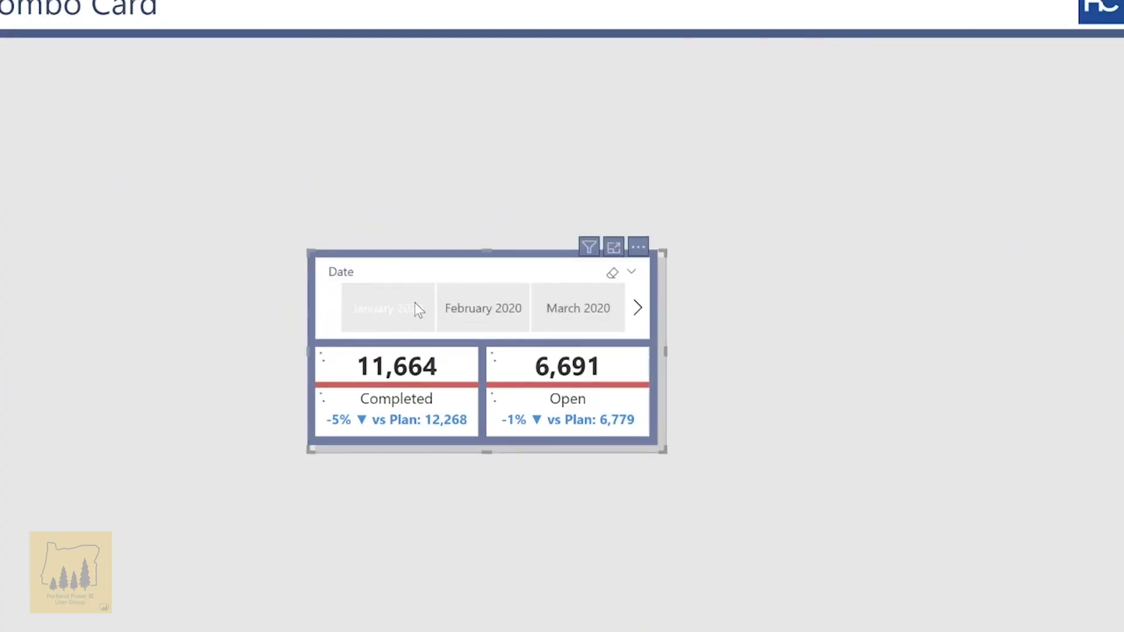
left_click(495, 306)
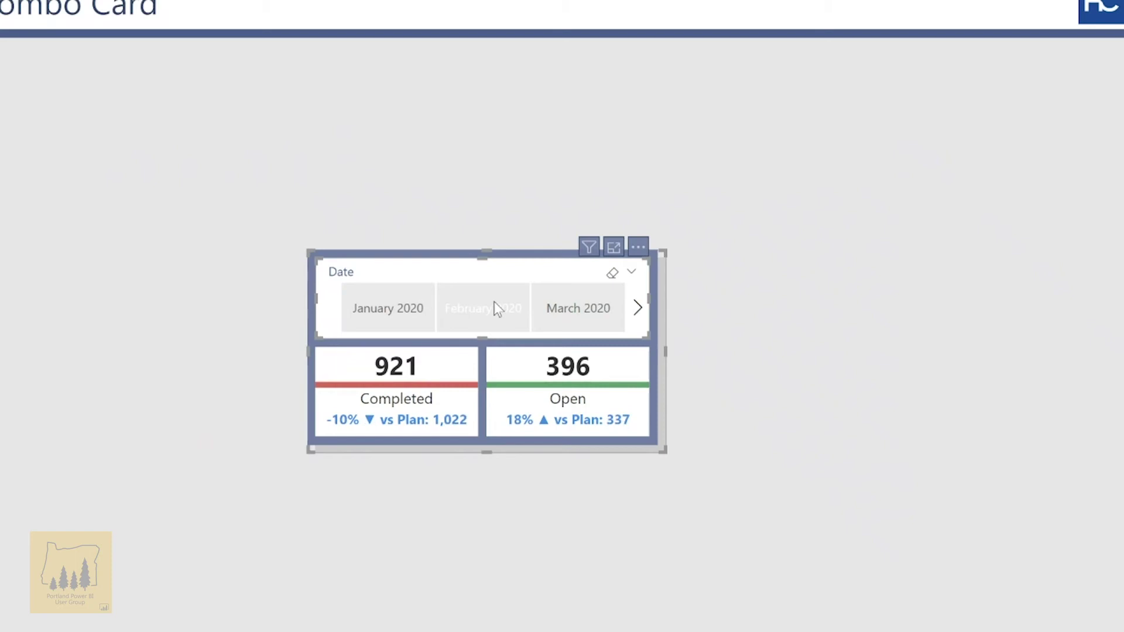
left_click(597, 299)
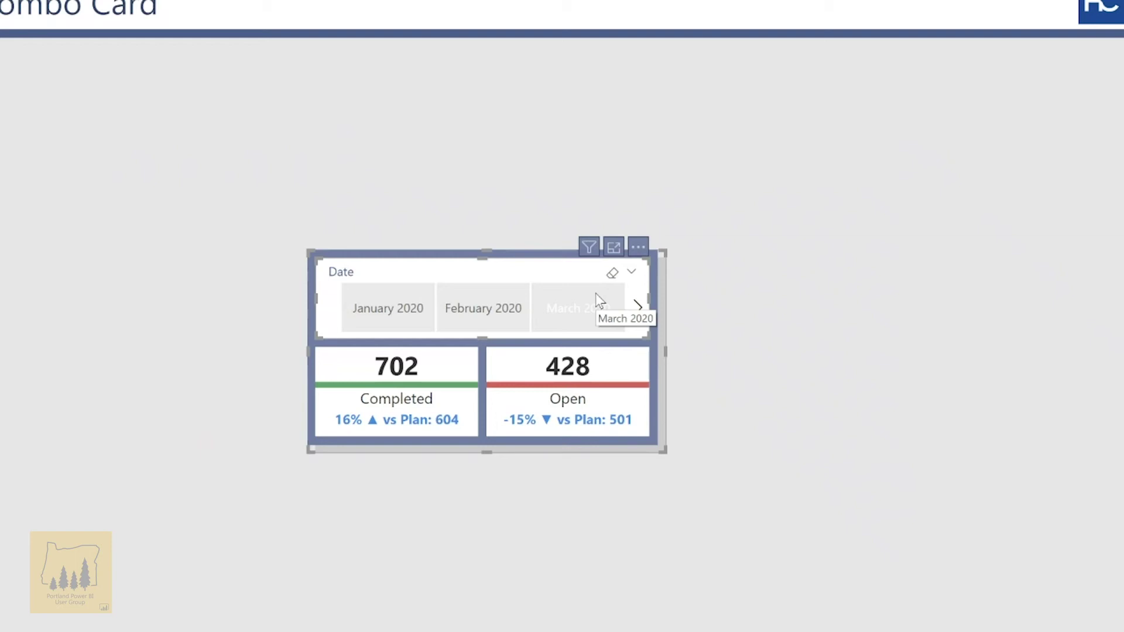
left_click(598, 301)
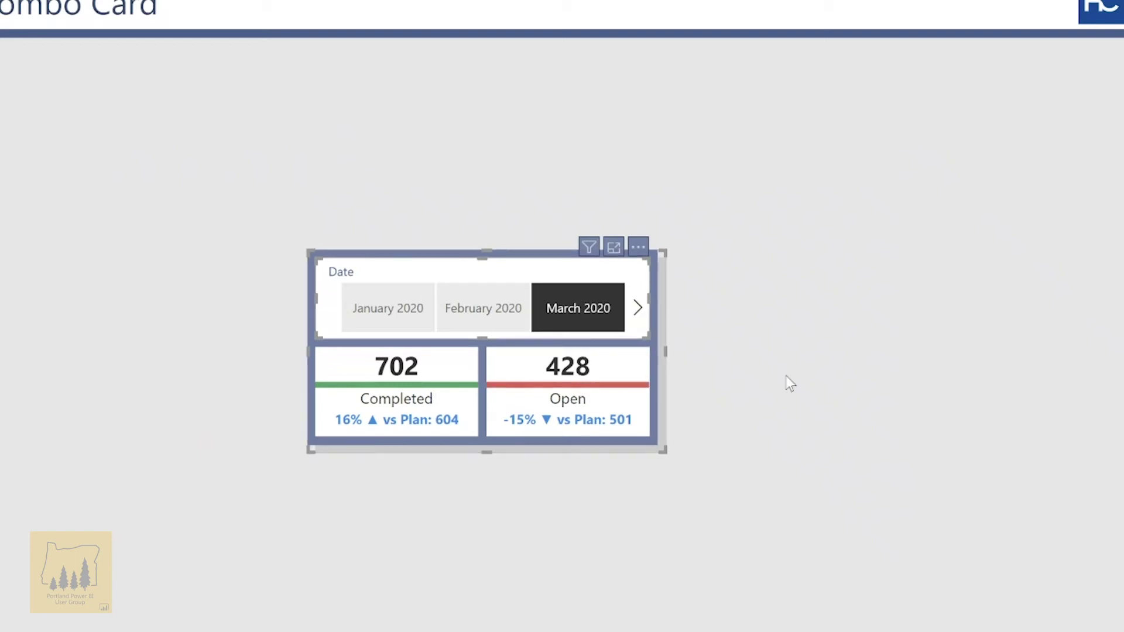
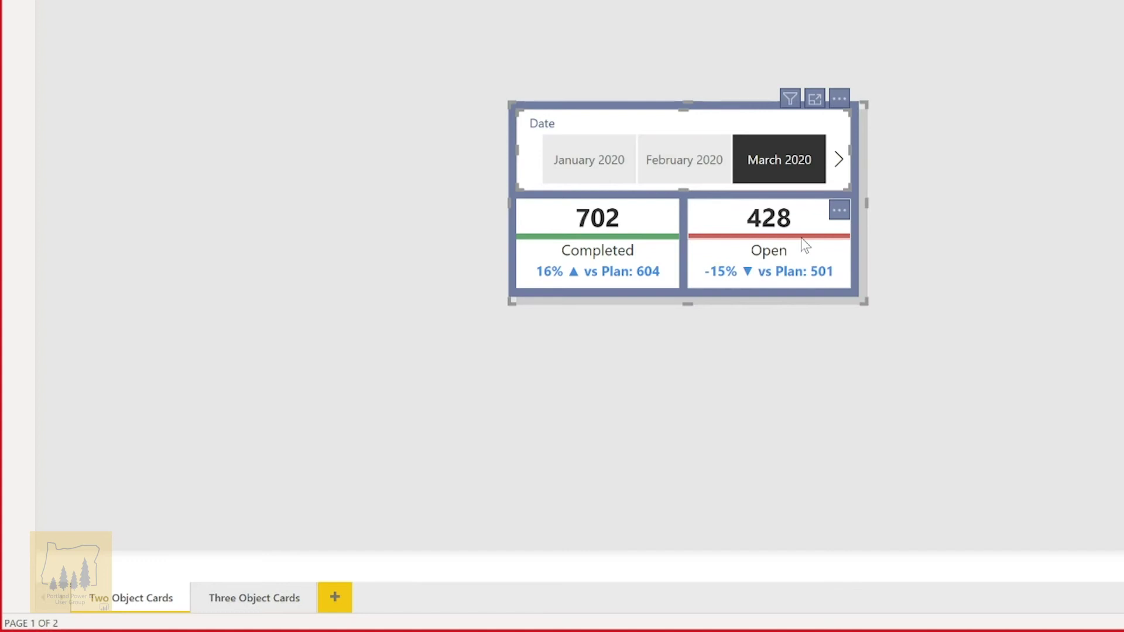
- Duplicate the Open KPI card group and place the copy in the empty canvas area beside the original cards
left_click(792, 219)
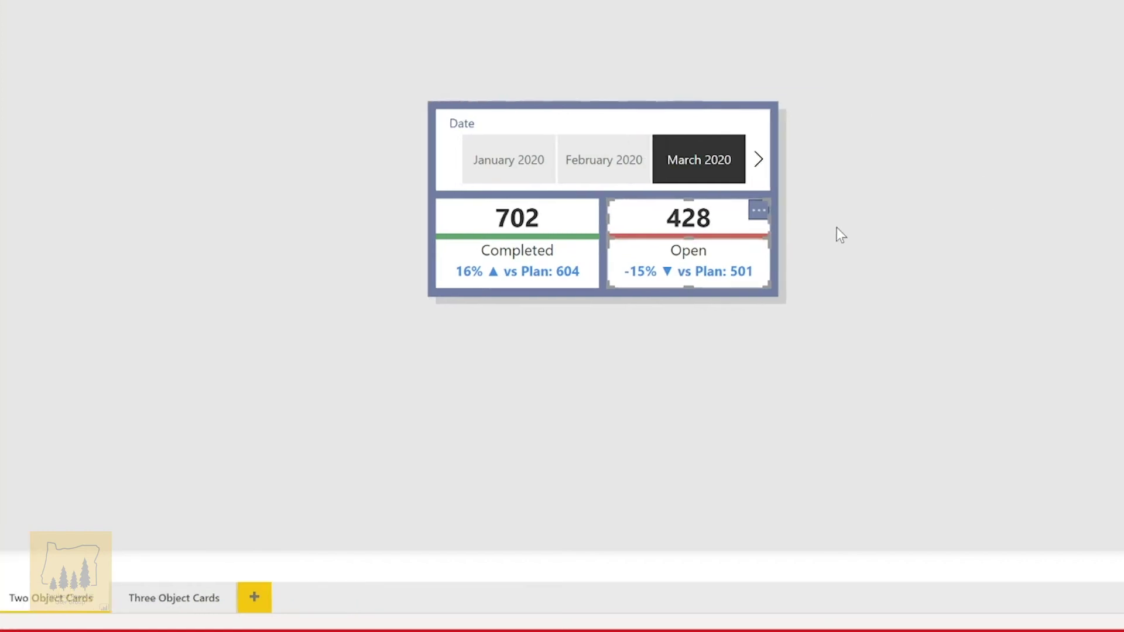
left_click(704, 230)
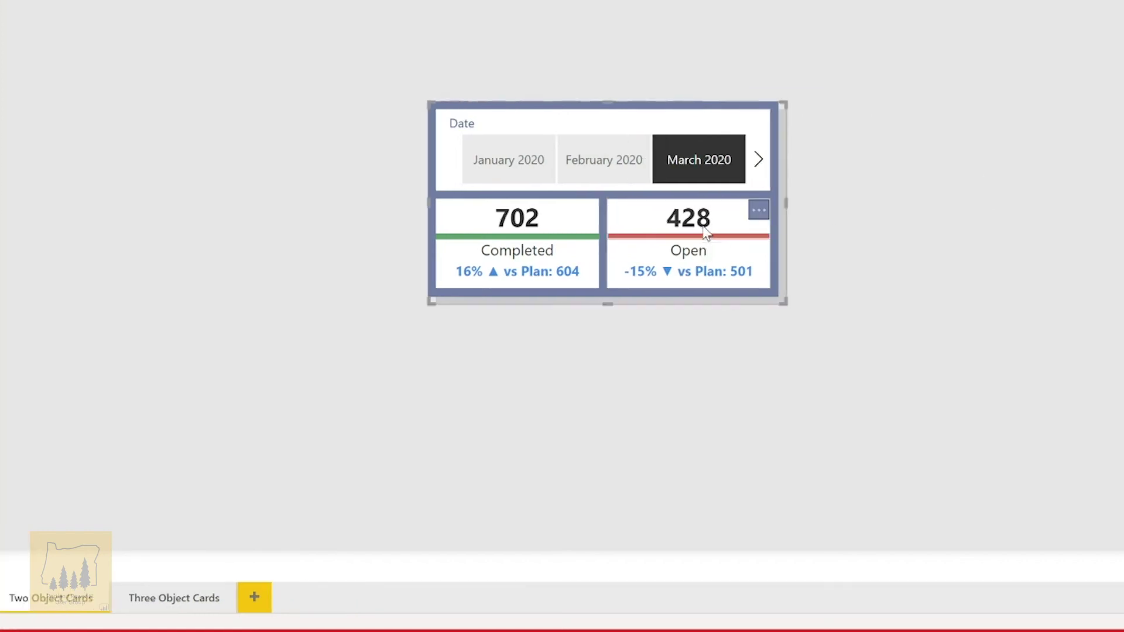
left_click(705, 230)
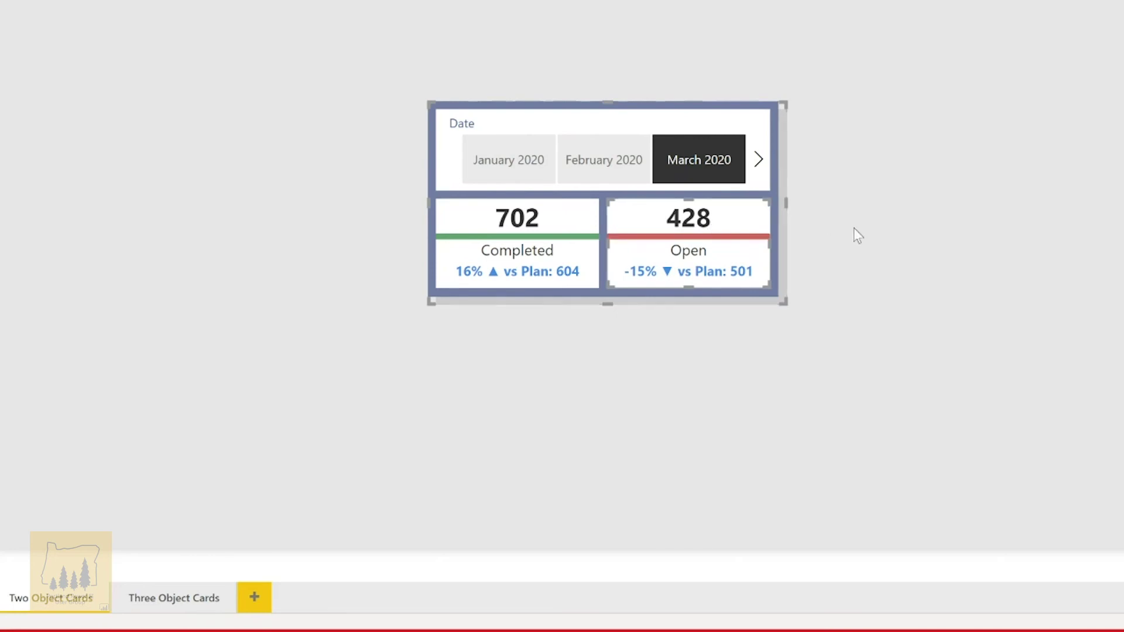
left_click(883, 223)
key("ctrl+v")
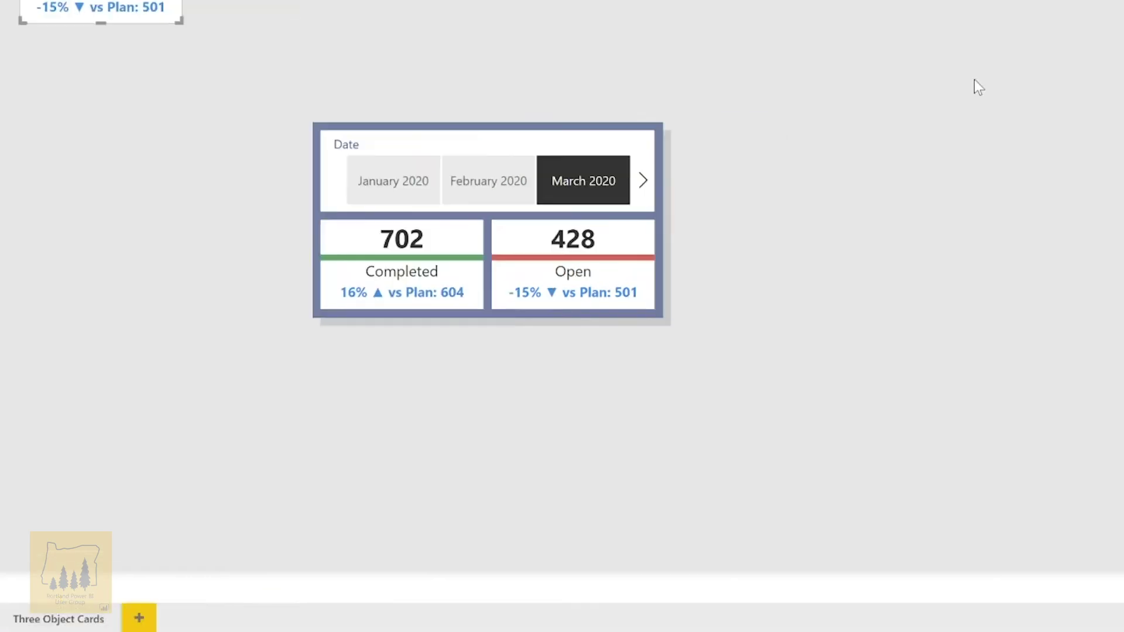
left_click_drag(166, 96, 997, 342)
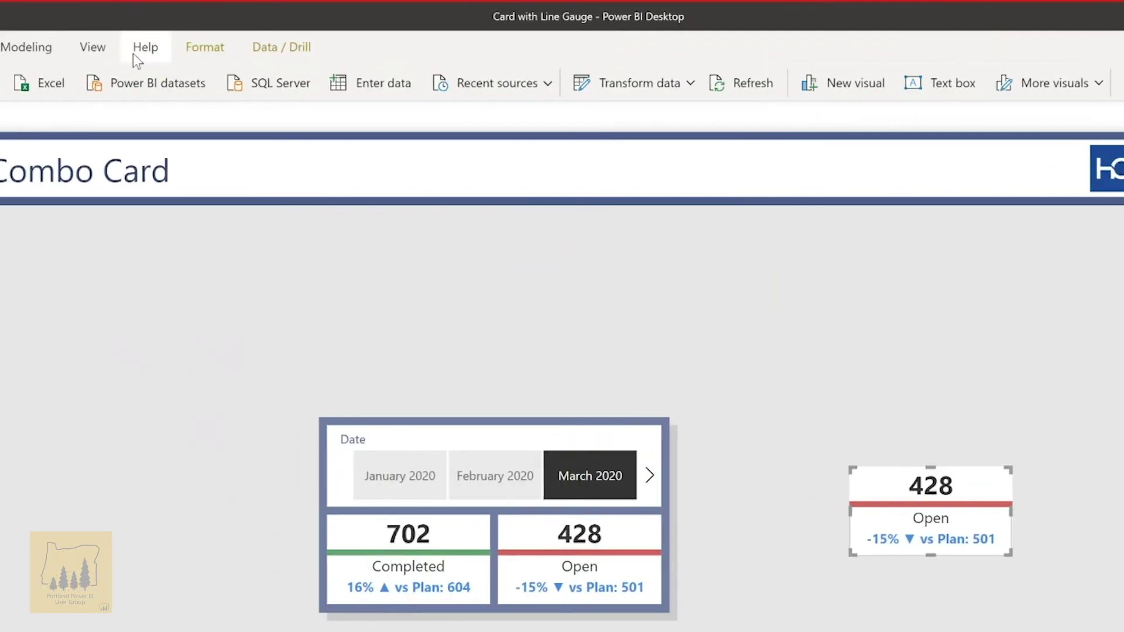
- Show the page's object layer order and ungroup the copied Open KPI Card into its separate objects
left_click(92, 47)
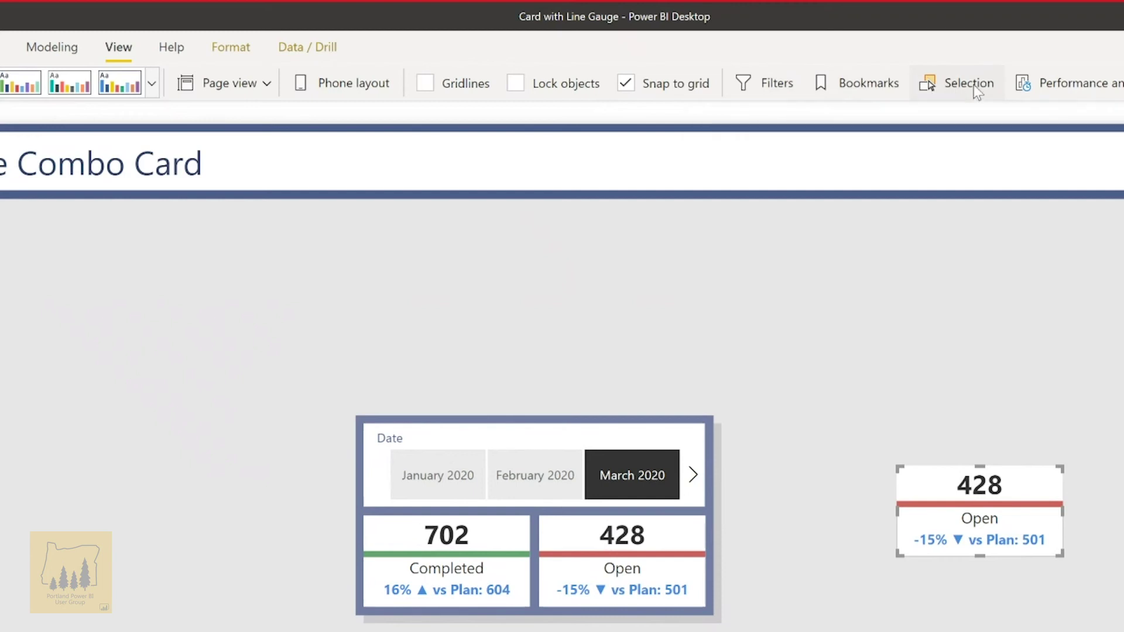
left_click(972, 85)
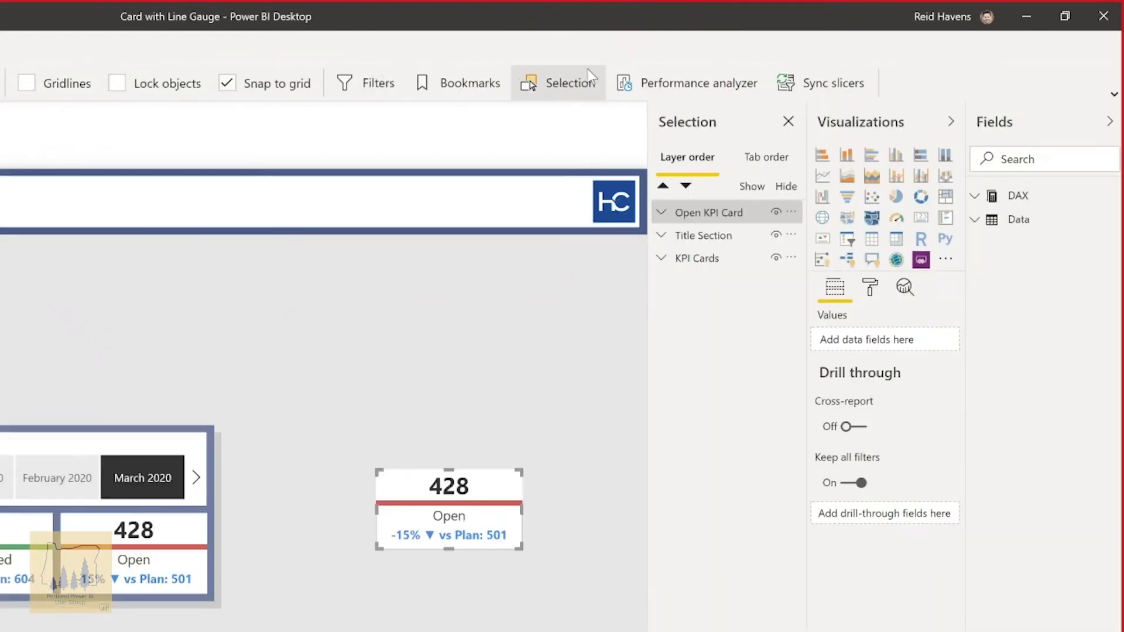
left_click(664, 213)
right_click(711, 216)
mouse_move(799, 231)
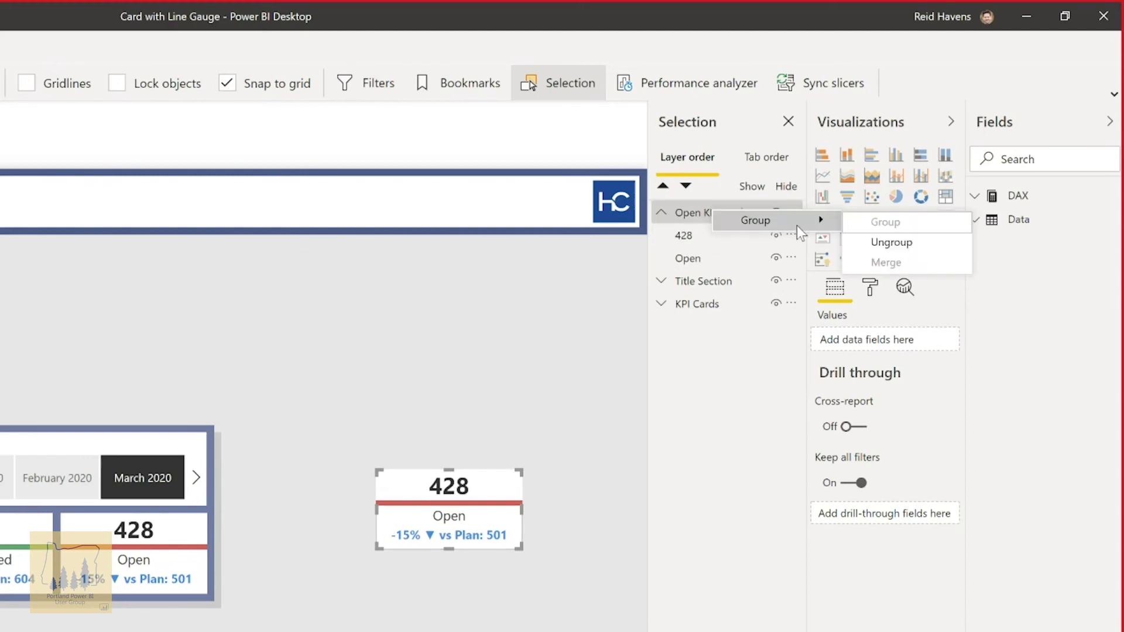
left_click(891, 242)
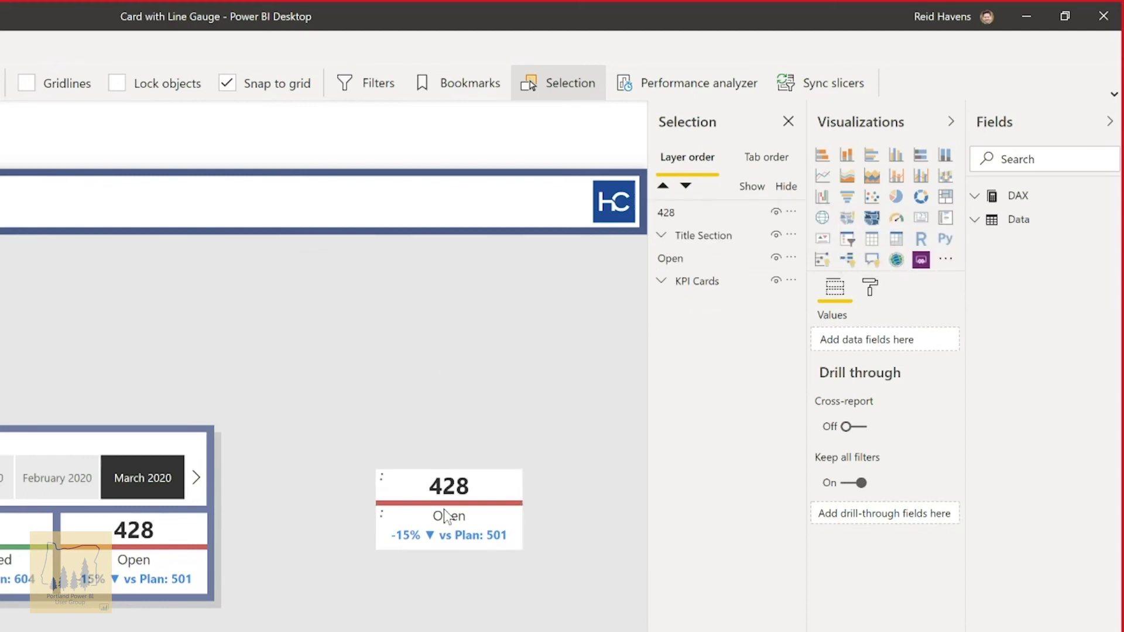
- Move the copy's 428 button upward away from its Open card, and place the Open card directly beneath the button again
left_click_drag(449, 494, 449, 436)
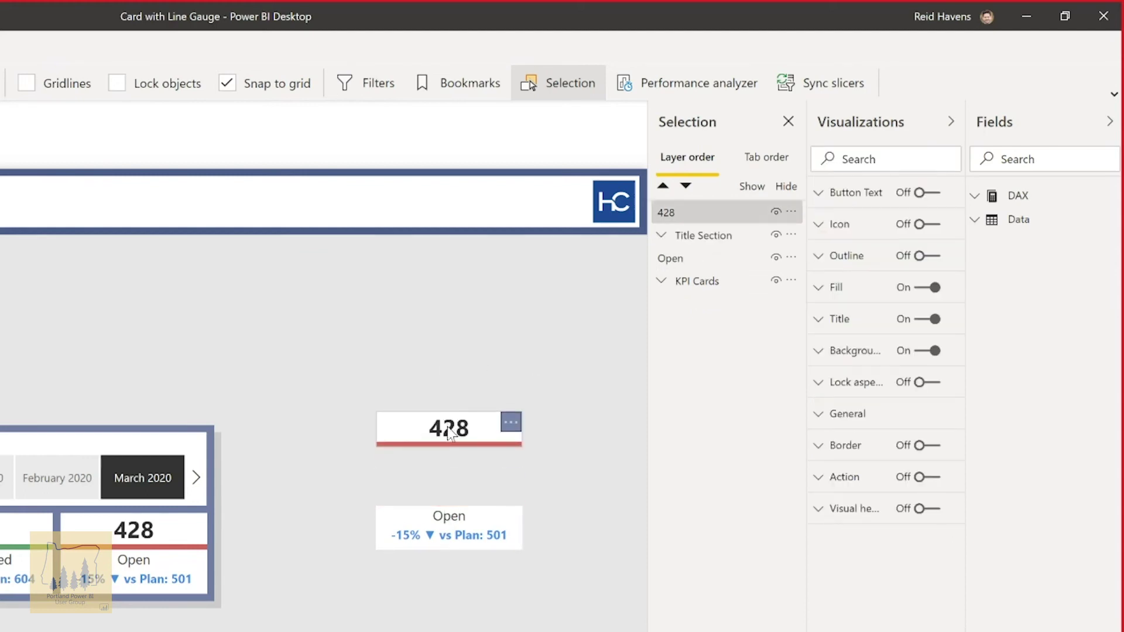
left_click_drag(447, 544, 443, 465)
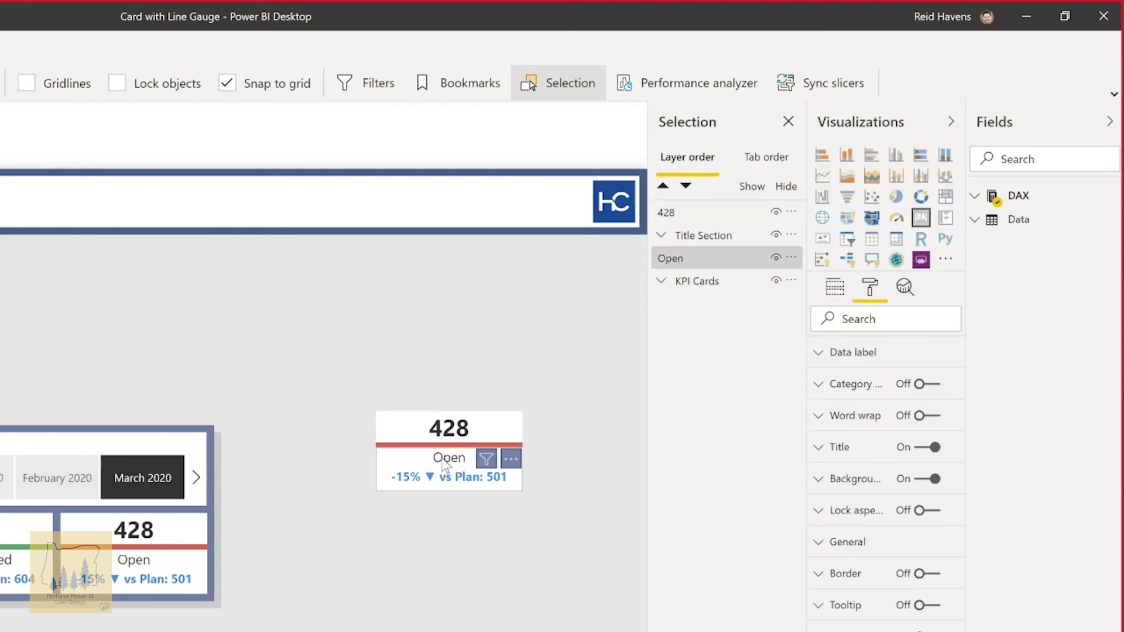
left_click(425, 528)
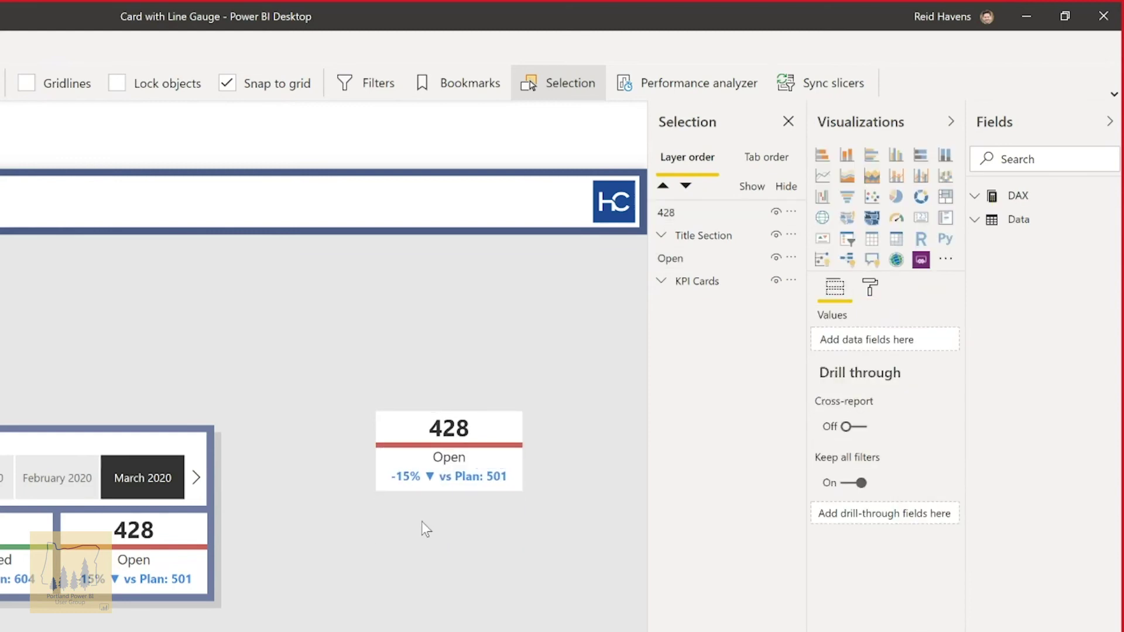
- Examine which field drives the conditional fill colour of the copied 428 button, leaving the fill settings as they are
left_click(457, 430)
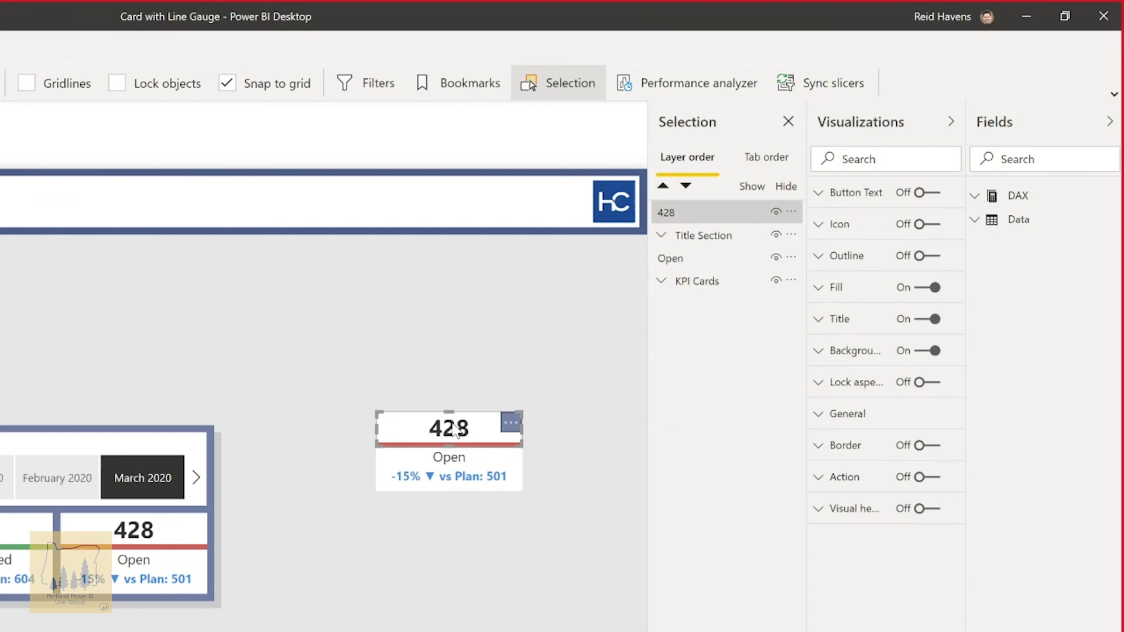
left_click(839, 325)
left_click(841, 321)
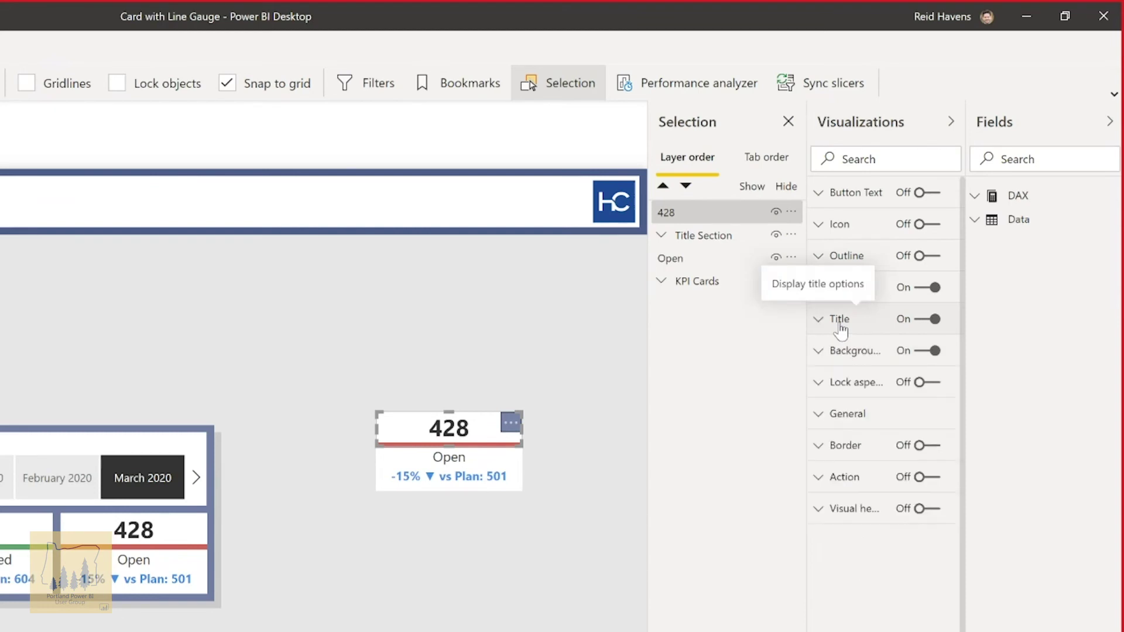
left_click(839, 290)
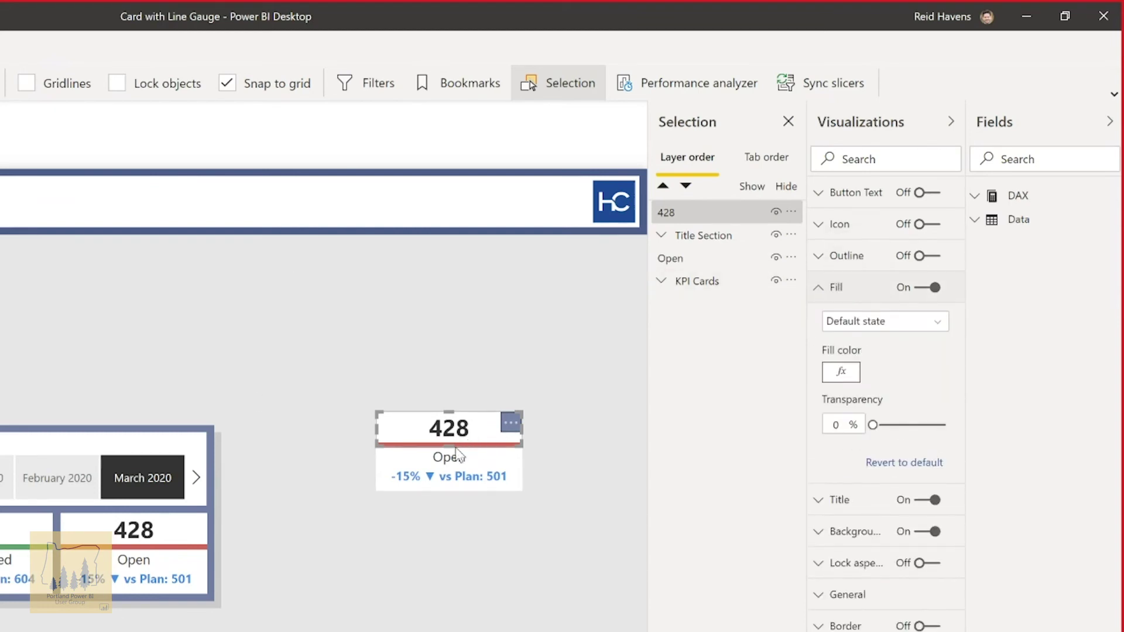
left_click_drag(453, 447, 457, 482)
left_click_drag(457, 408, 448, 371)
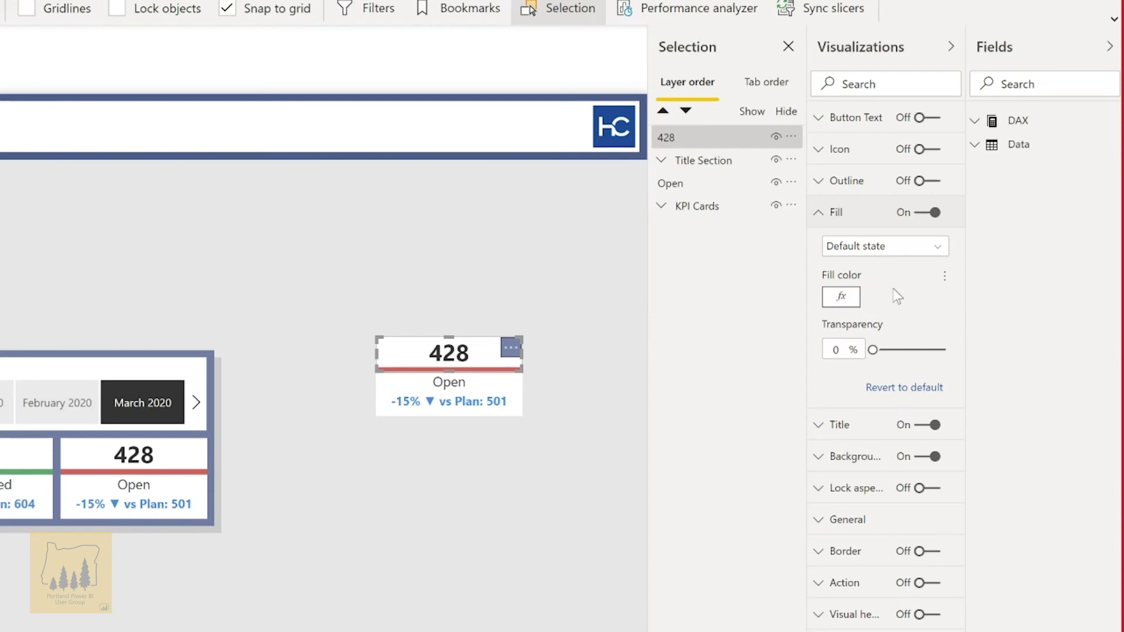
left_click(944, 276)
left_click(952, 281)
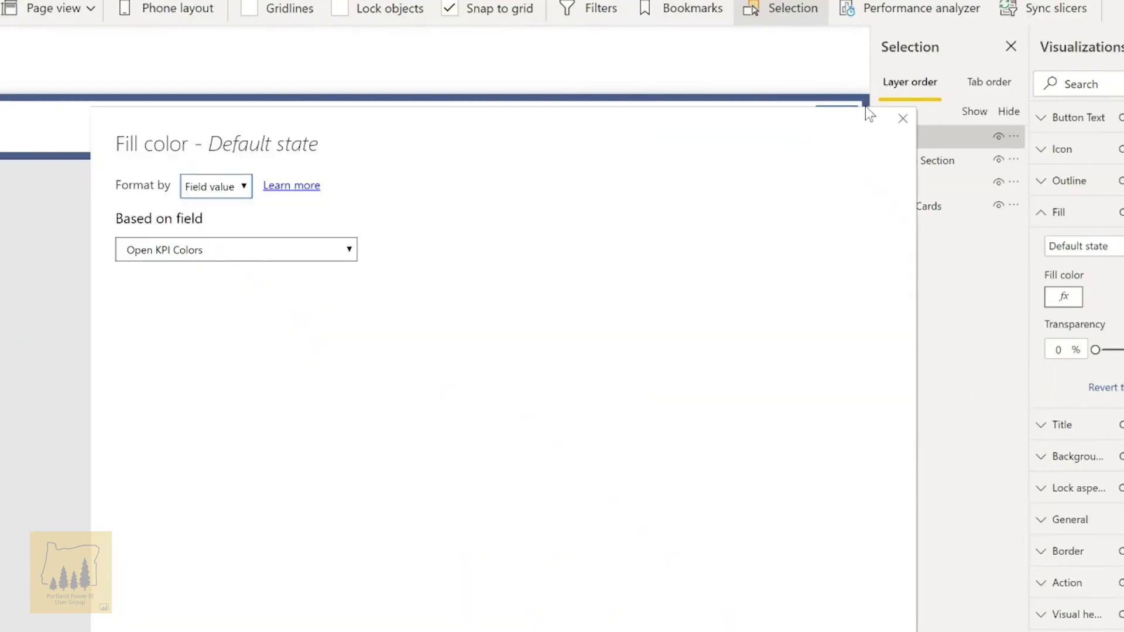
left_click(903, 119)
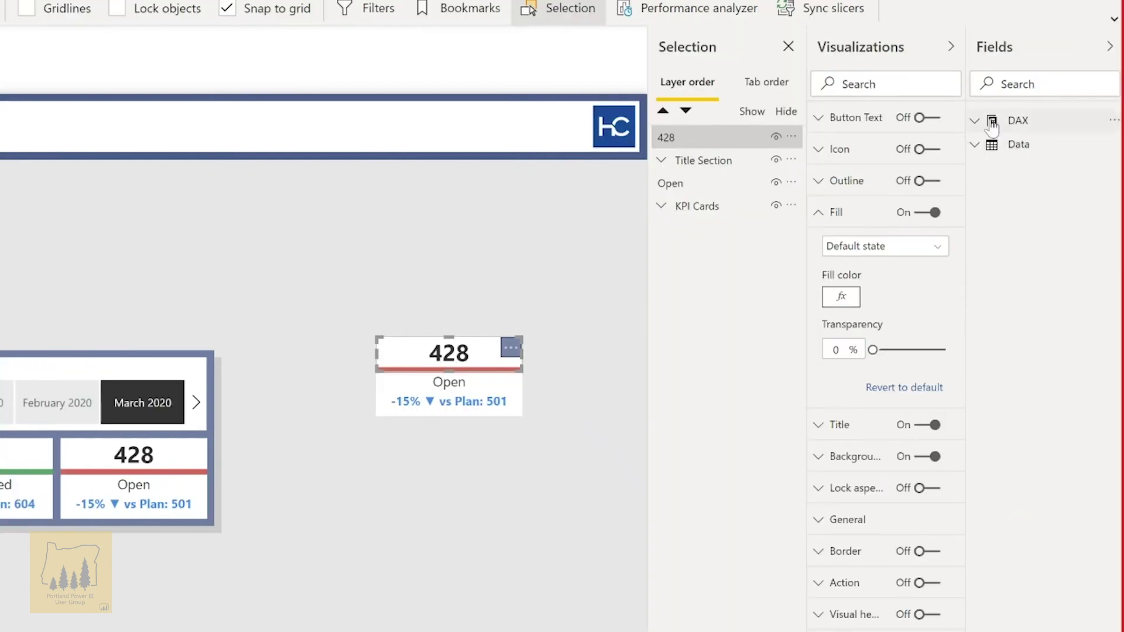
- Search the data fields for "kpi" and examine the DAX formula of the Open KPI Colors measure
left_click(975, 124)
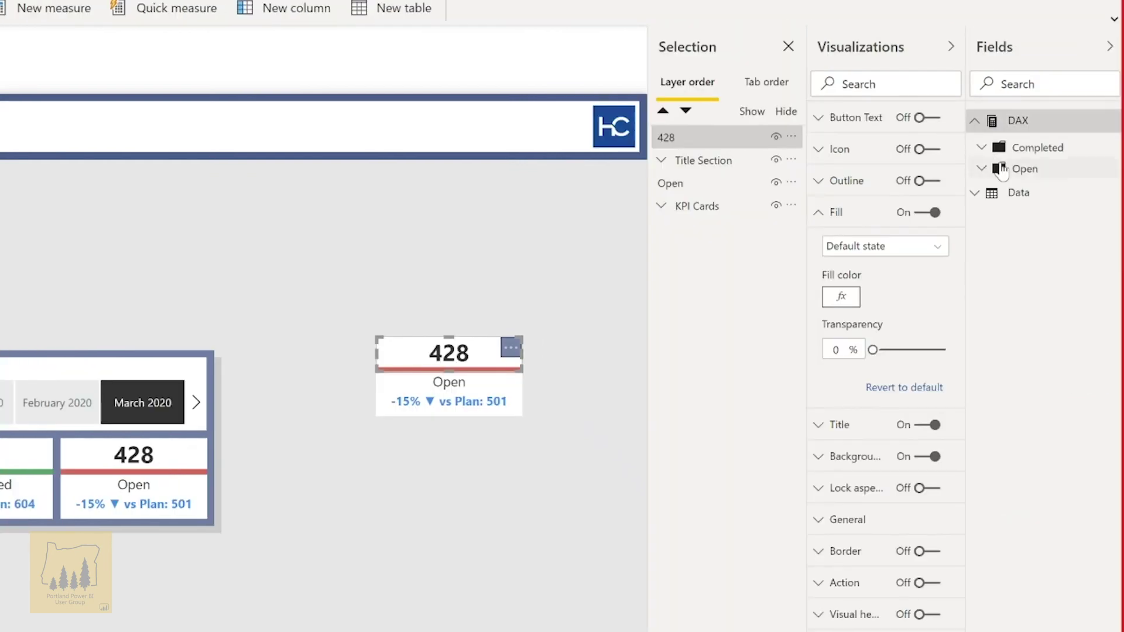
left_click(1006, 82)
type("kpi")
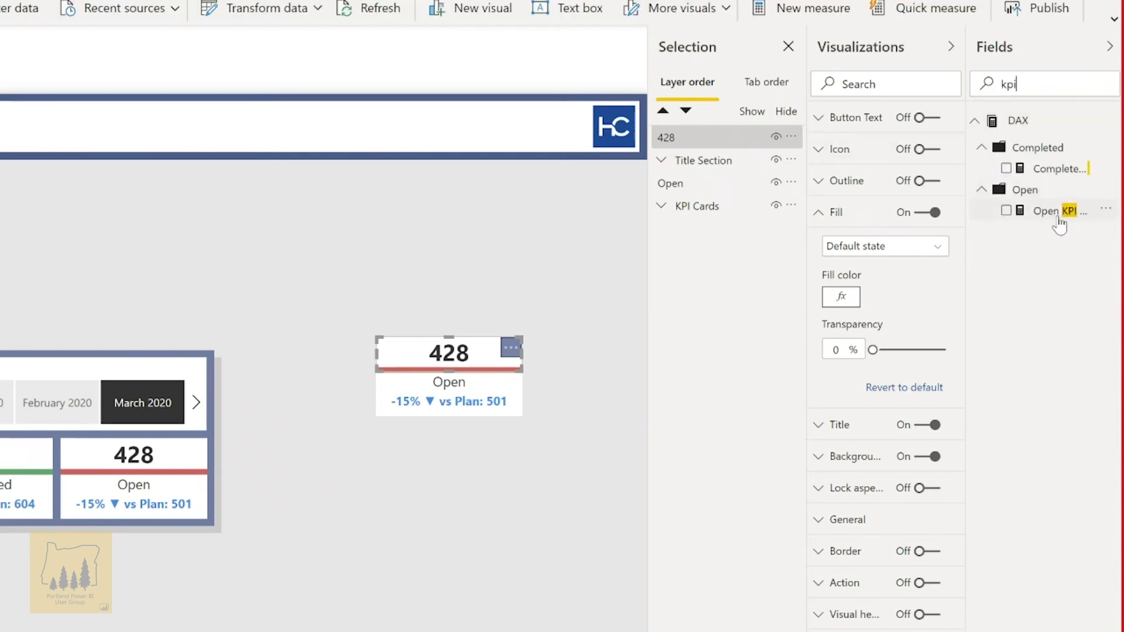
left_click(1026, 212)
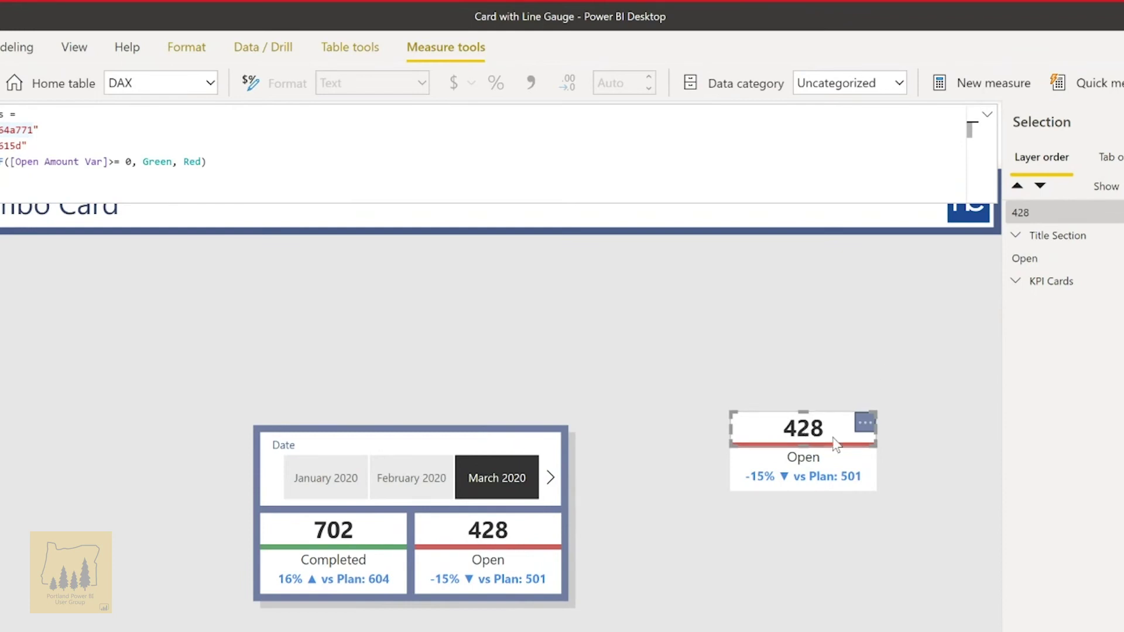
left_click(492, 224)
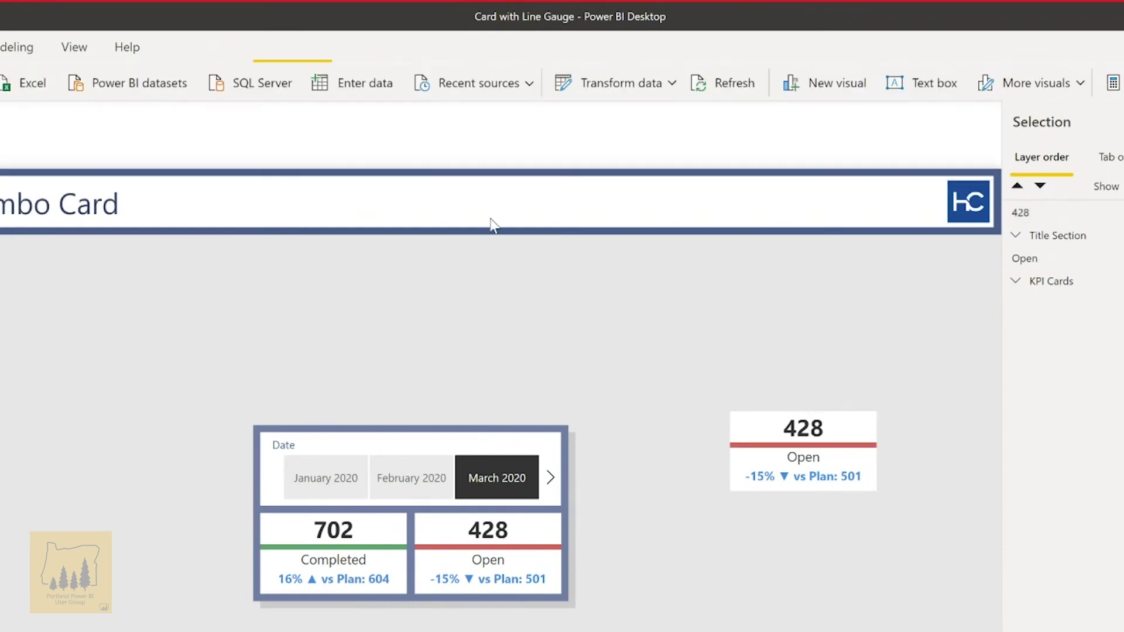
- Examine the conditional title text settings of the copied 428 button and search its selectable fields for "amoun" without changing the field
left_click(836, 434)
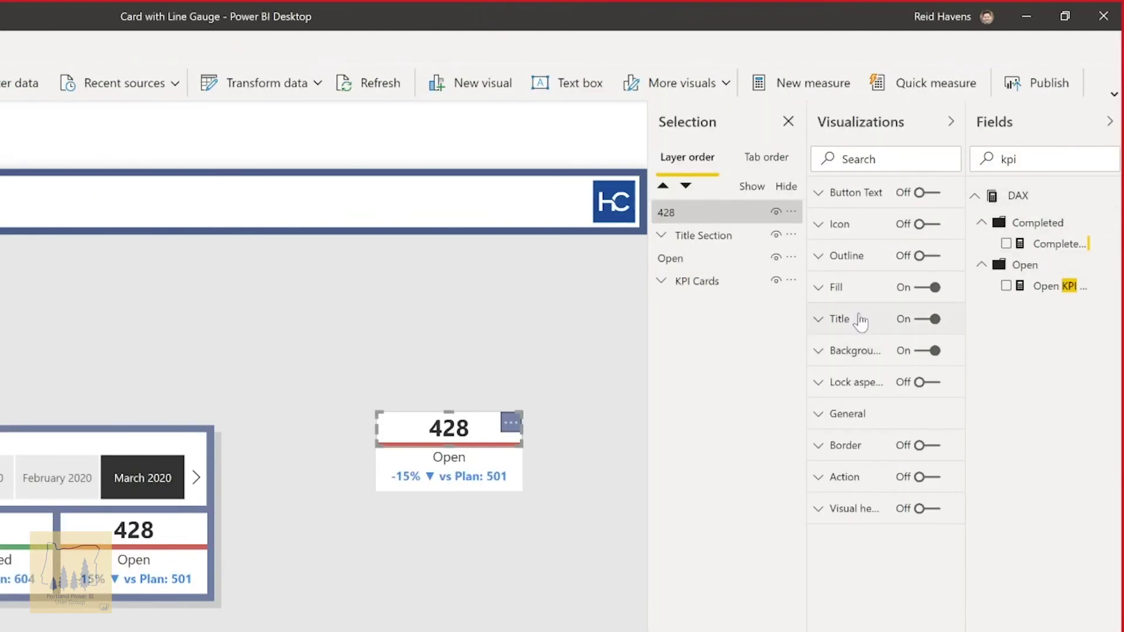
left_click(861, 322)
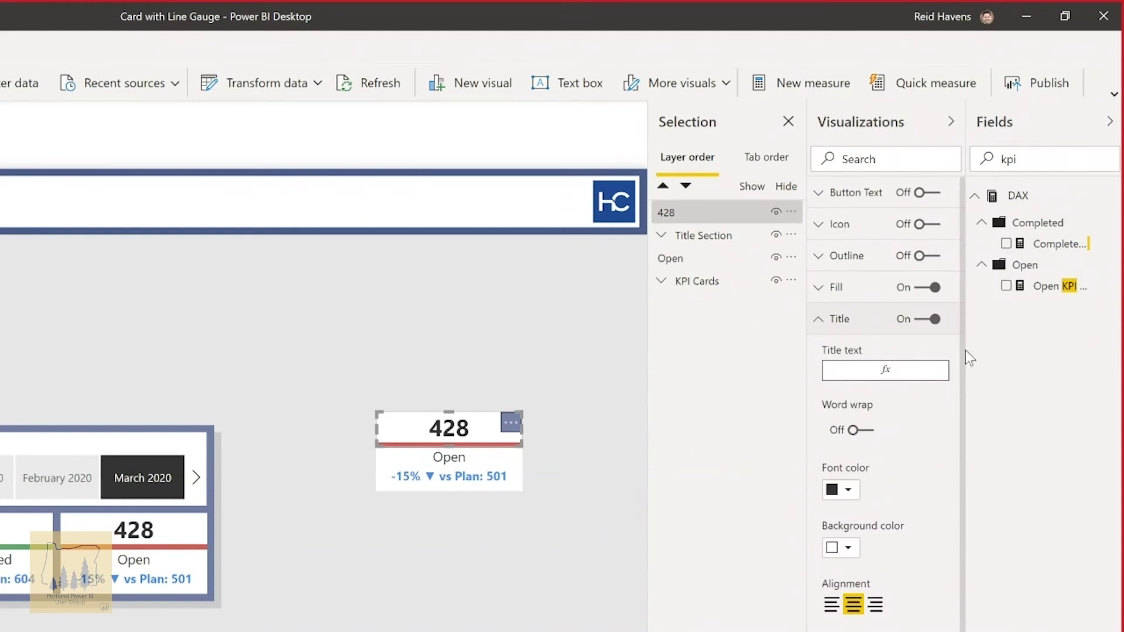
left_click(945, 354)
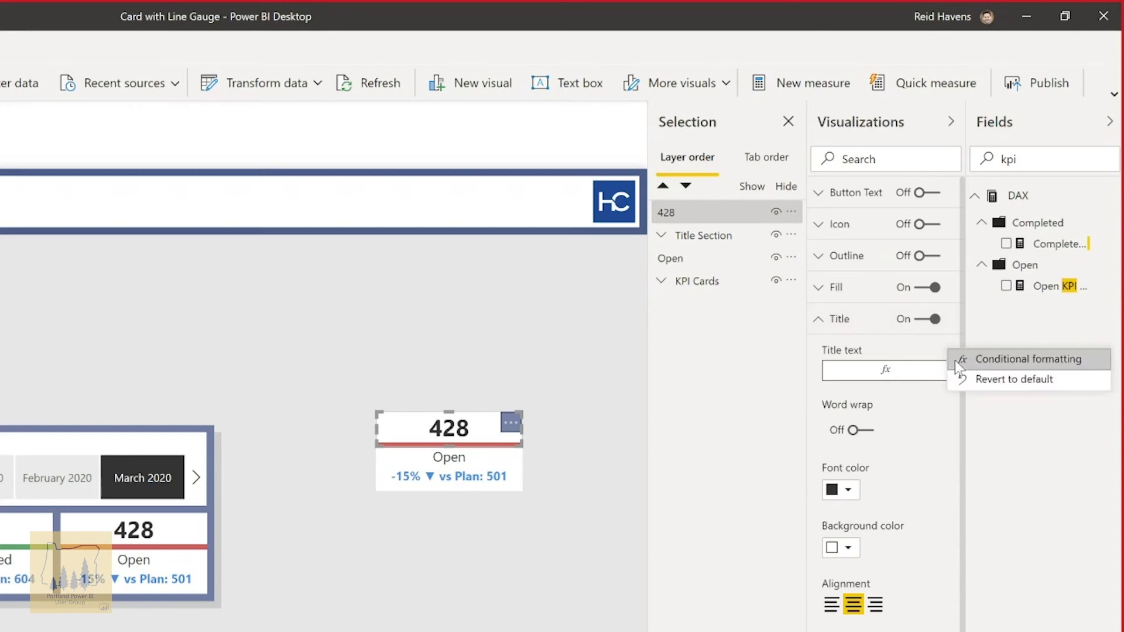
left_click(954, 360)
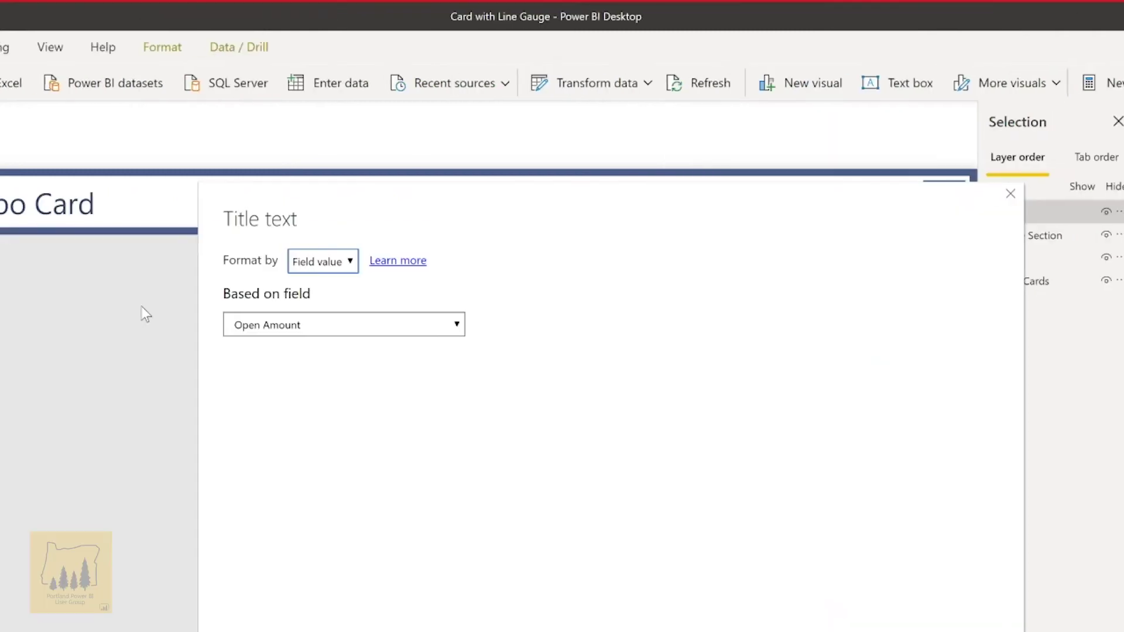
left_click(241, 321)
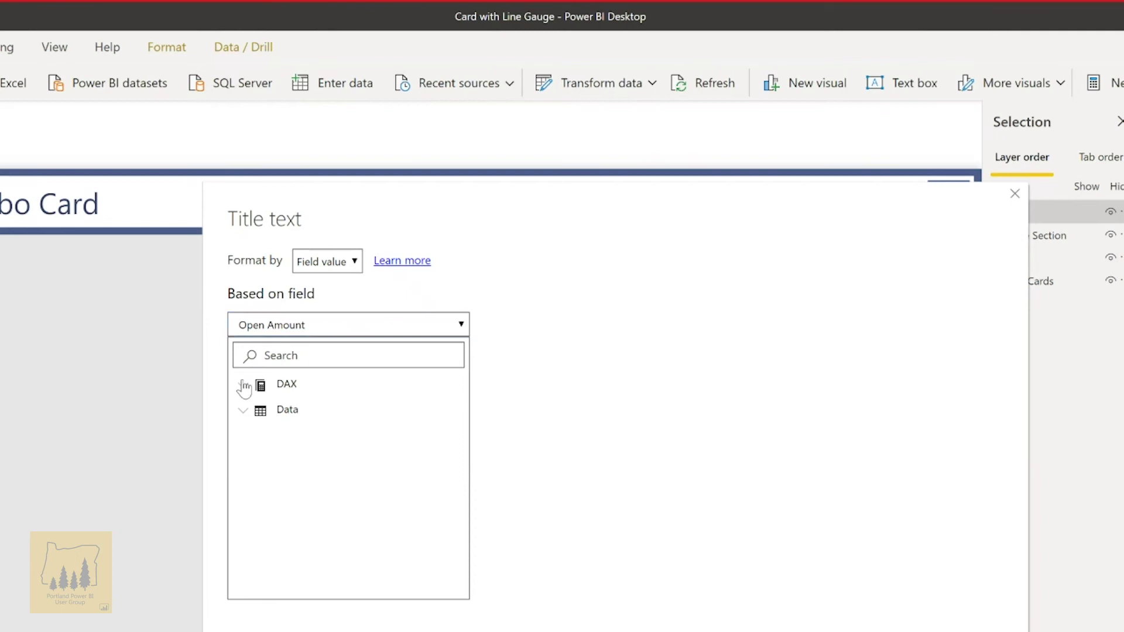
left_click(243, 385)
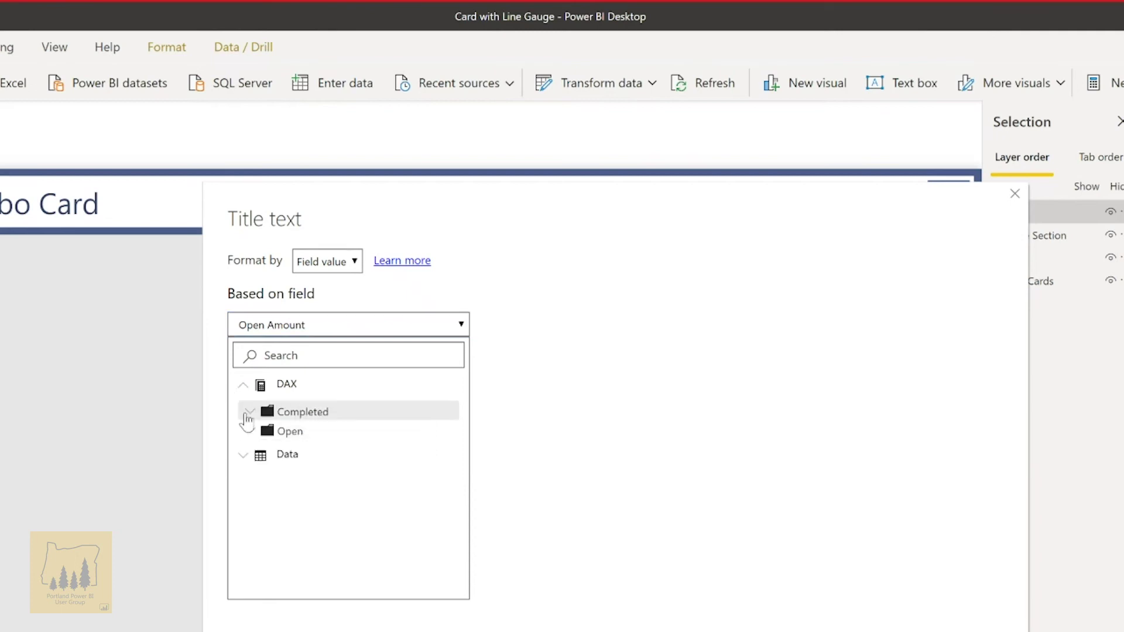
left_click(290, 357)
type("amoun")
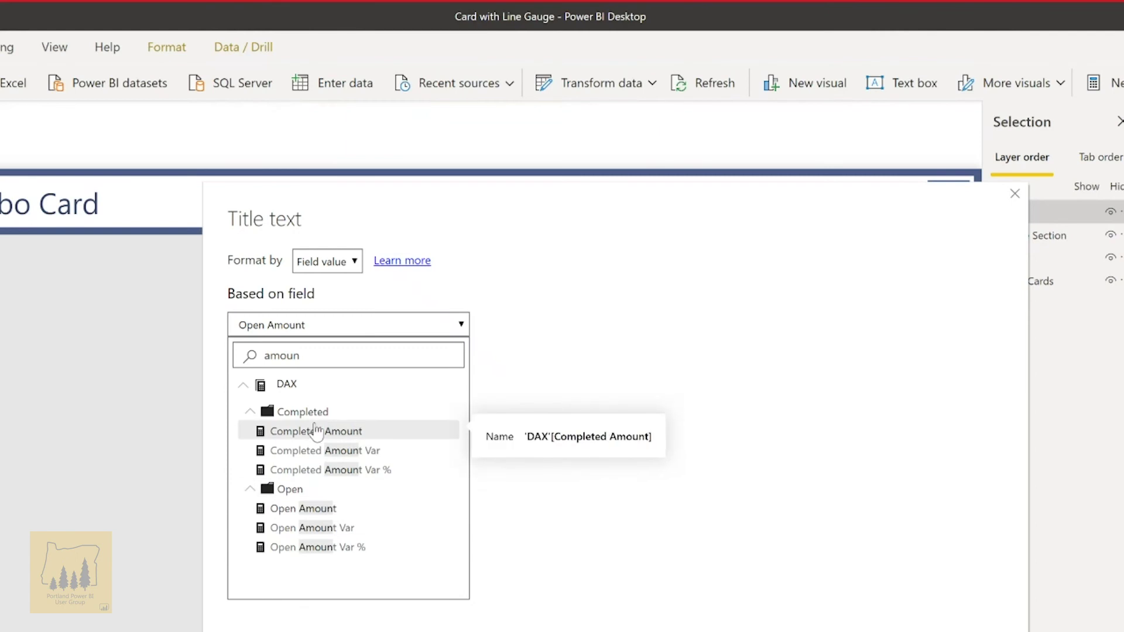
left_click(999, 193)
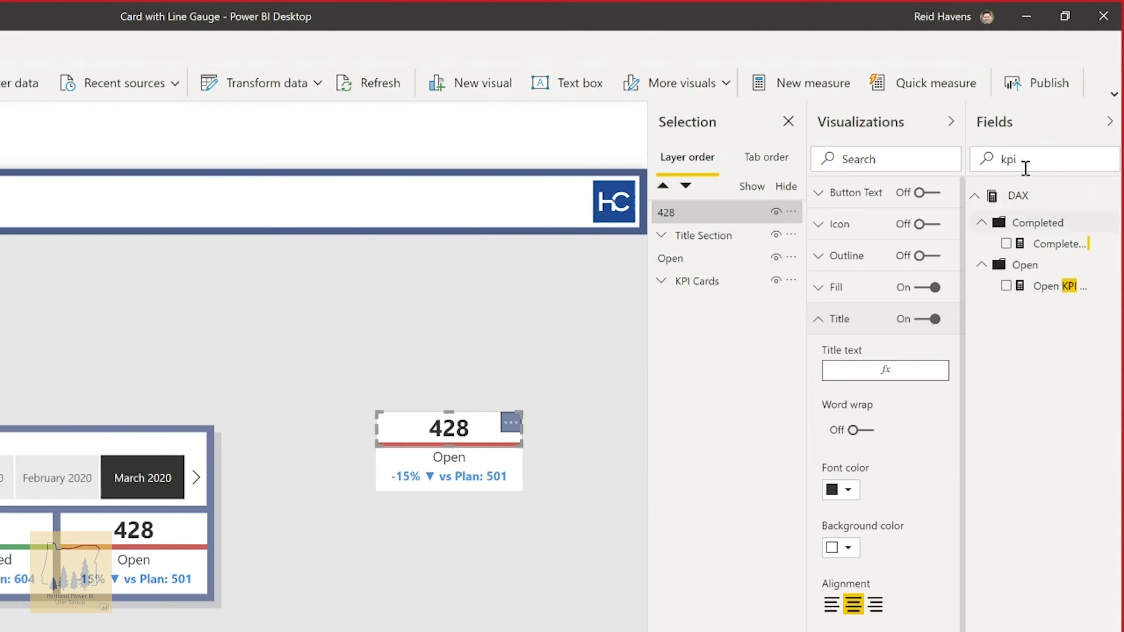
- Search the data fields for "amount", make the field names fully readable, and examine the Open Amount measure's formula
left_click_drag(1041, 160, 928, 159)
key("BackSpace")
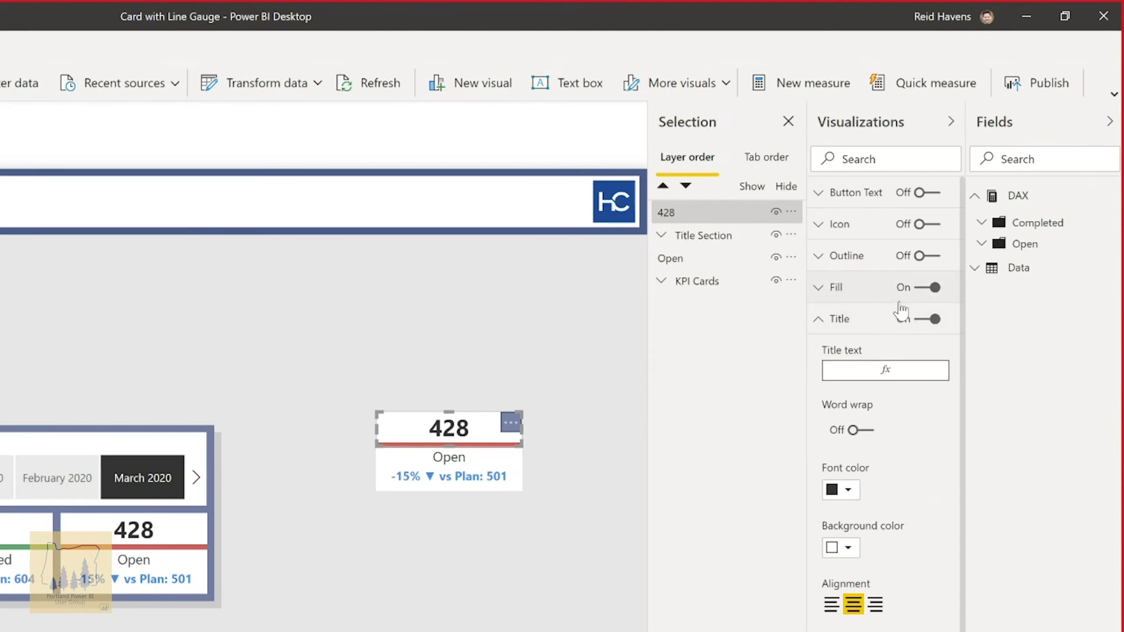
left_click(981, 222)
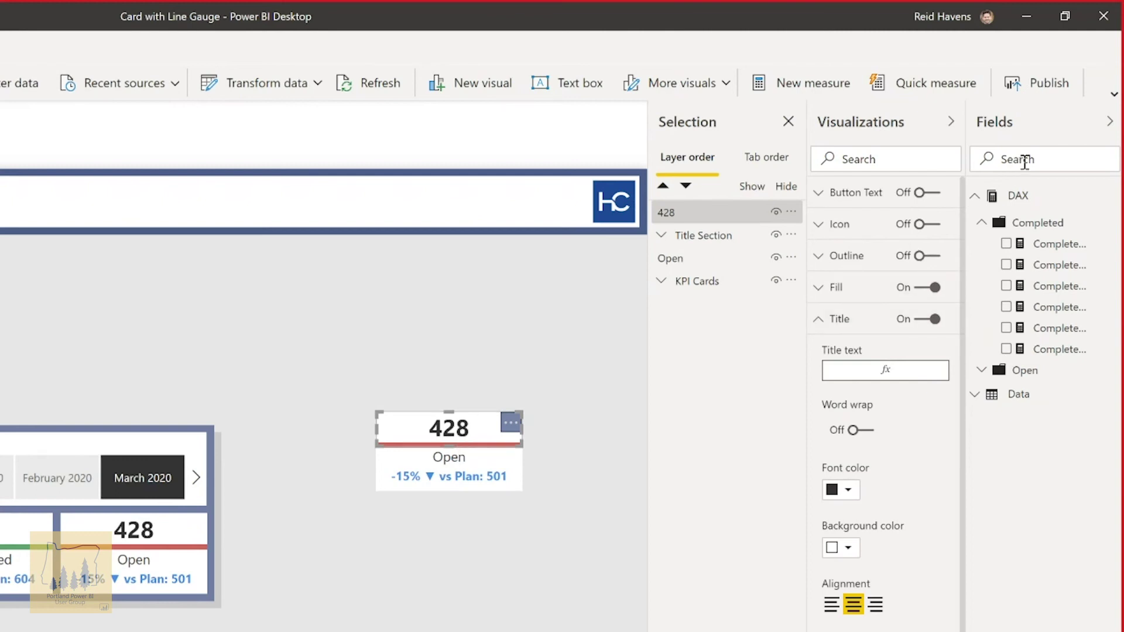
type("amount")
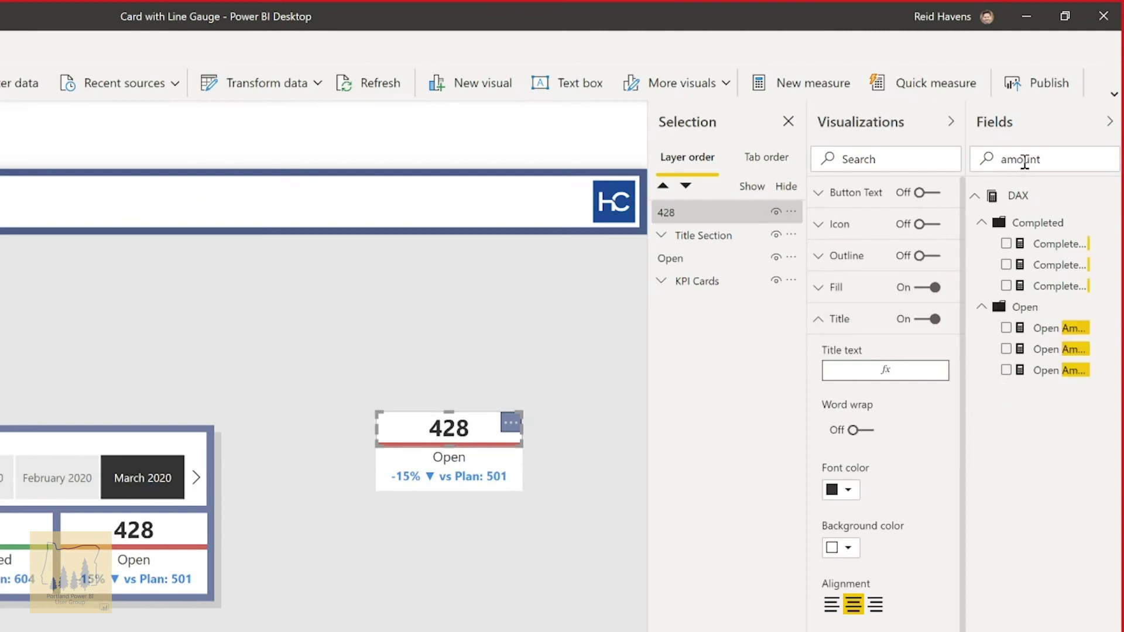
left_click_drag(965, 113, 897, 114)
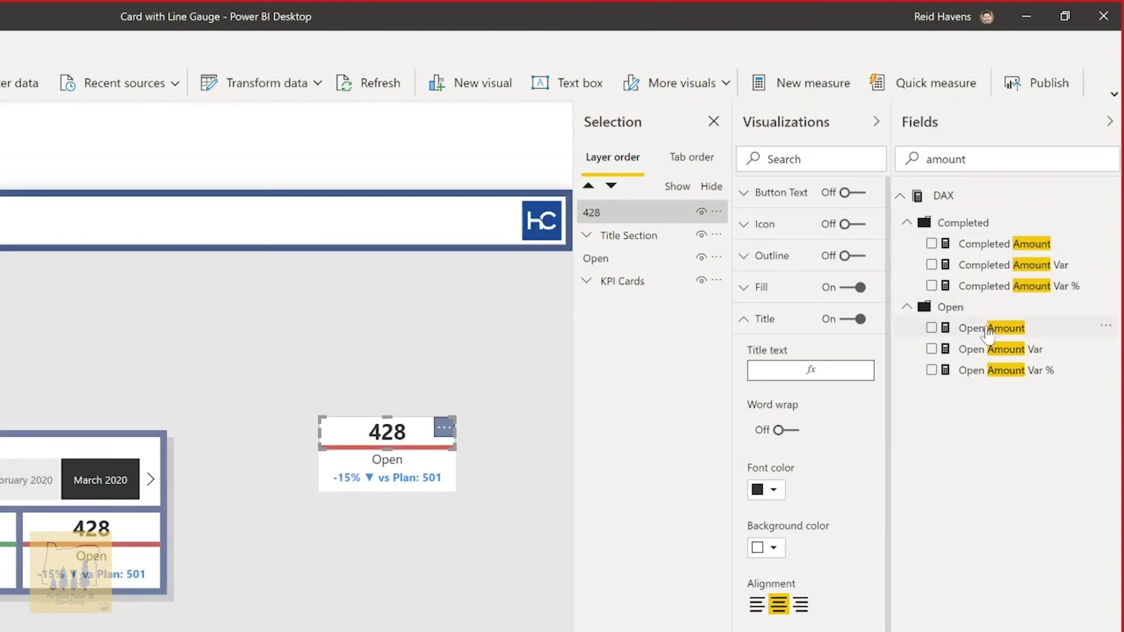
left_click(995, 328)
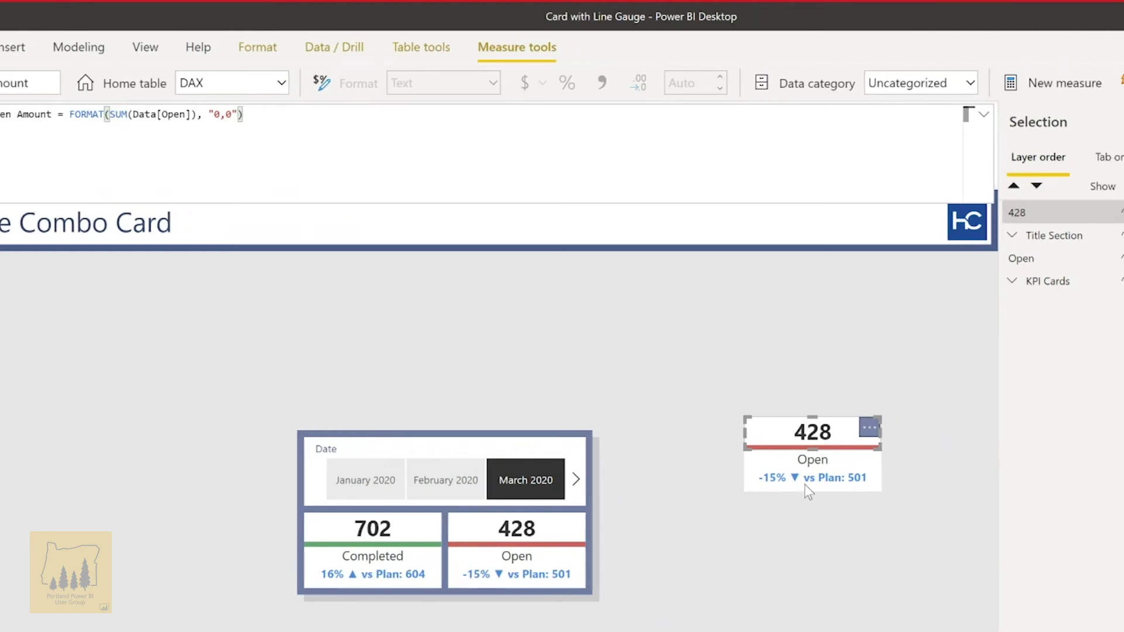
- Select the copied Open card, clear the field search, and list the measures in the Open folder
left_click(824, 477)
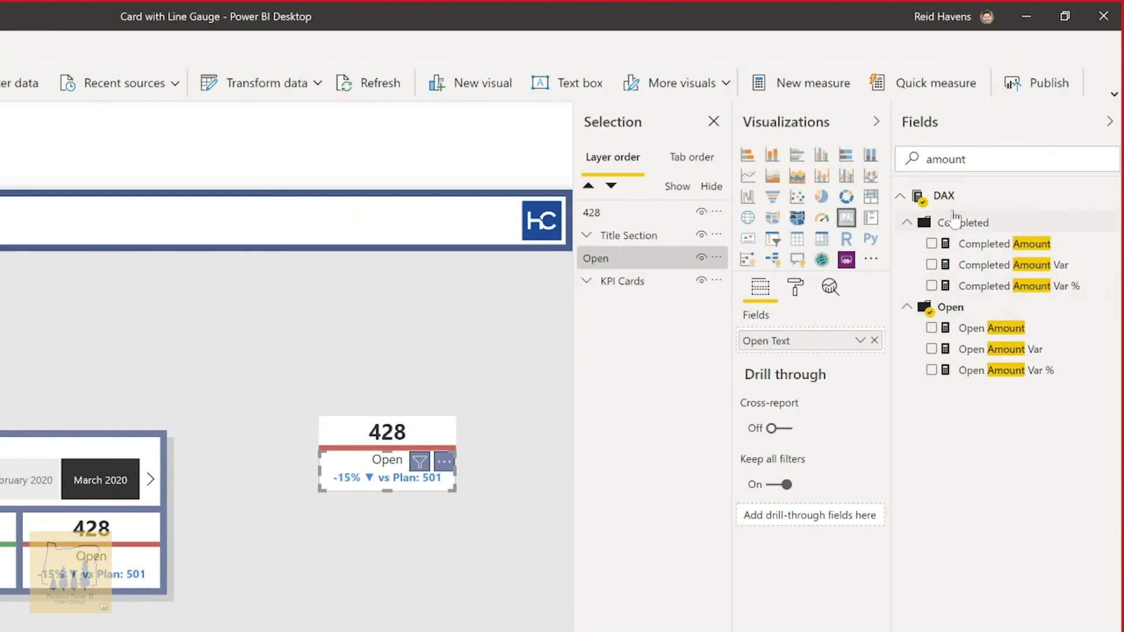
left_click_drag(1091, 156, 1065, 154)
key("BackSpace")
key("BackSpace")
key("BackSpace")
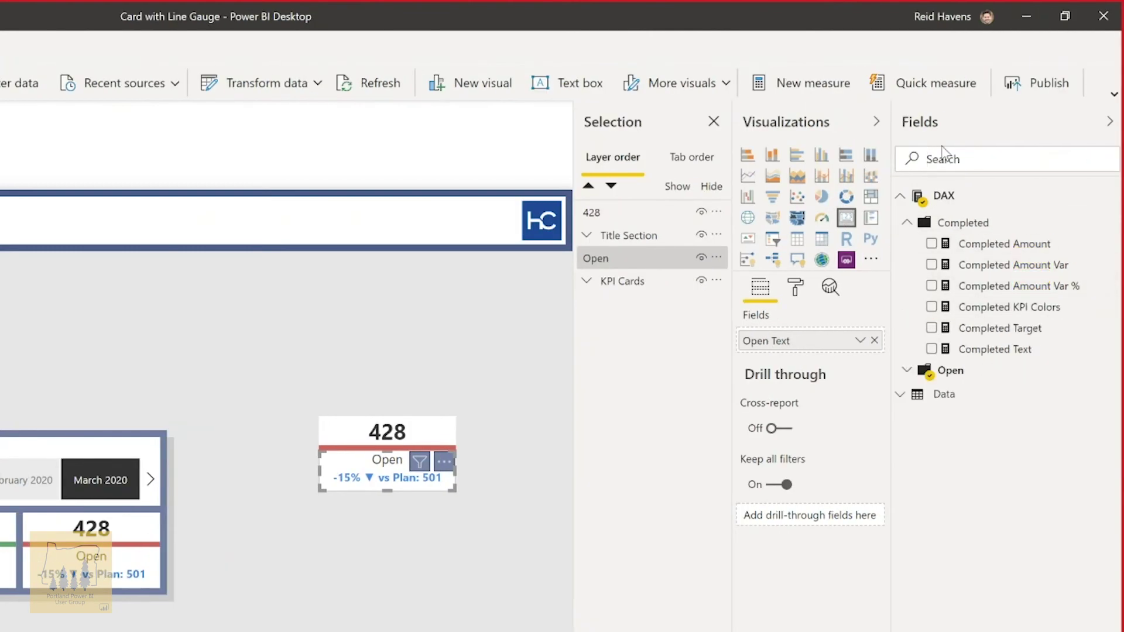
left_click(907, 372)
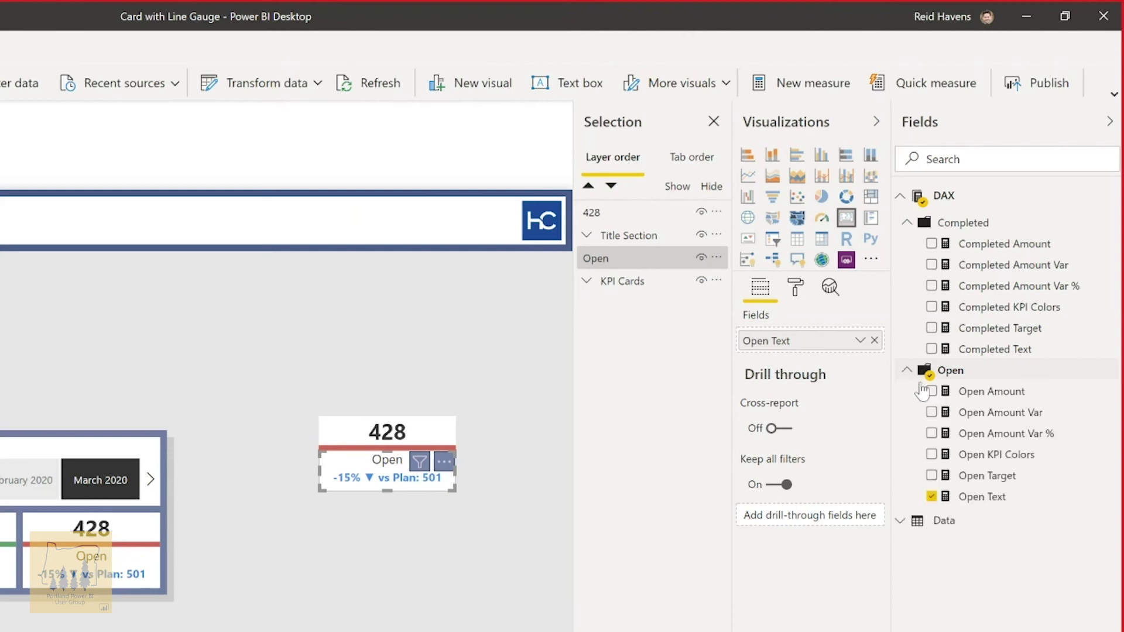
- Examine the Open Text measure's formula, highlighting its up and down arrow symbols, and return to the report canvas with nothing selected
left_click(995, 498)
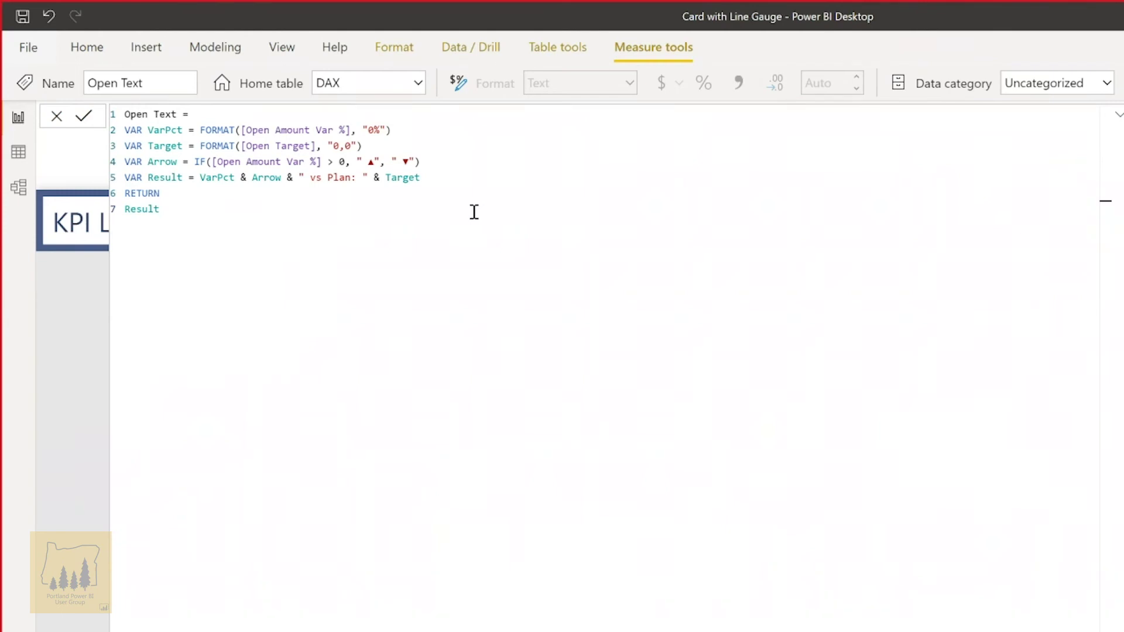
left_click_drag(427, 160, 363, 161)
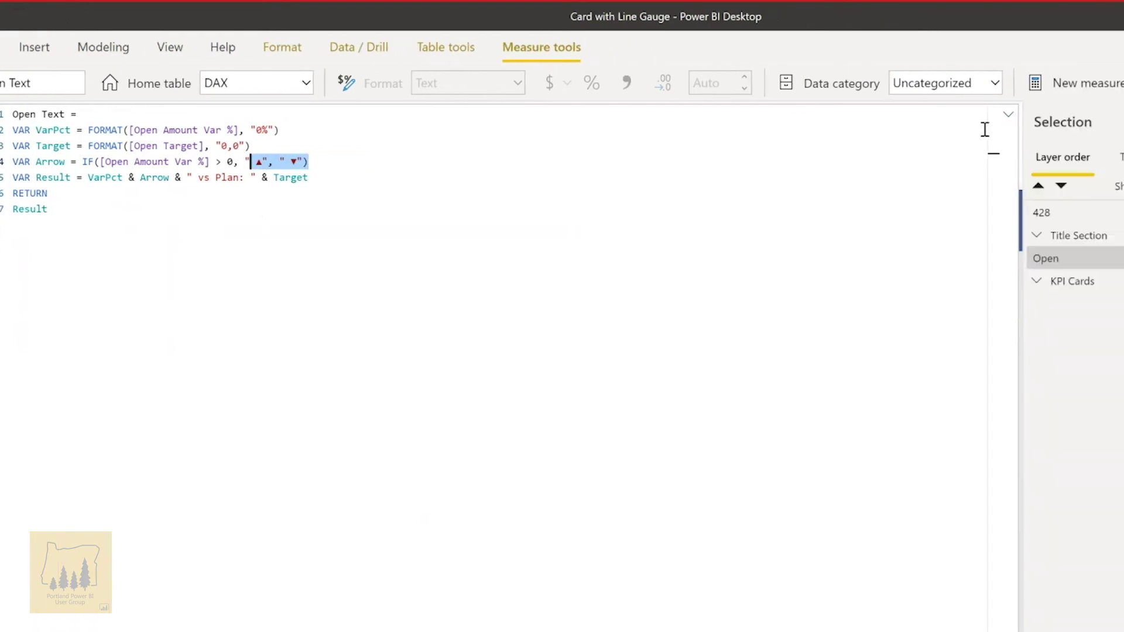
left_click(979, 119)
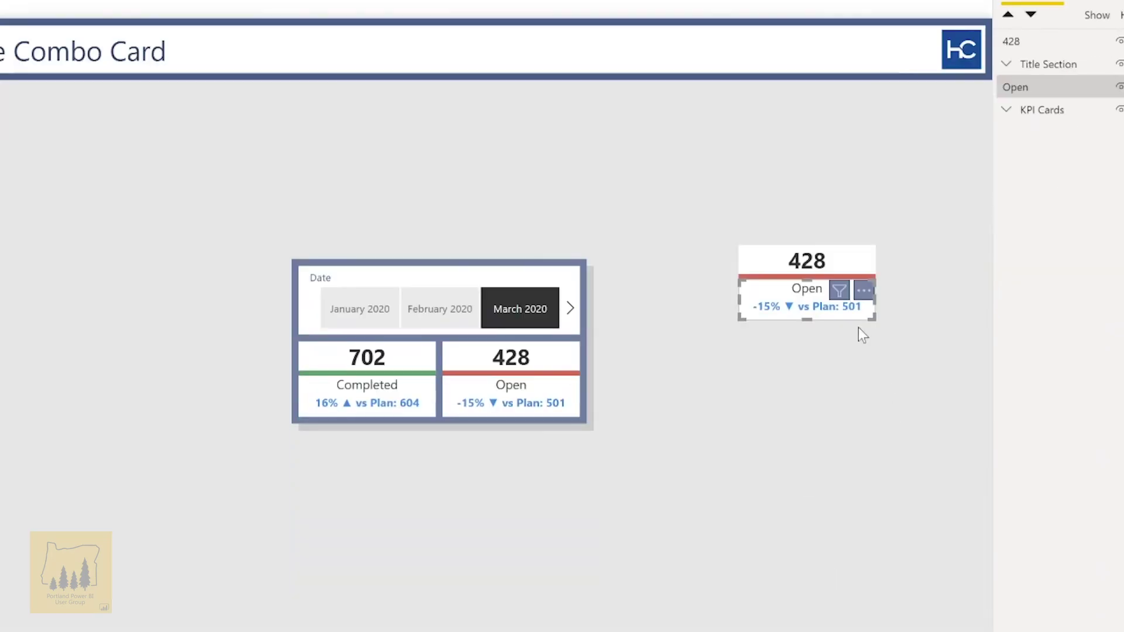
left_click(743, 217)
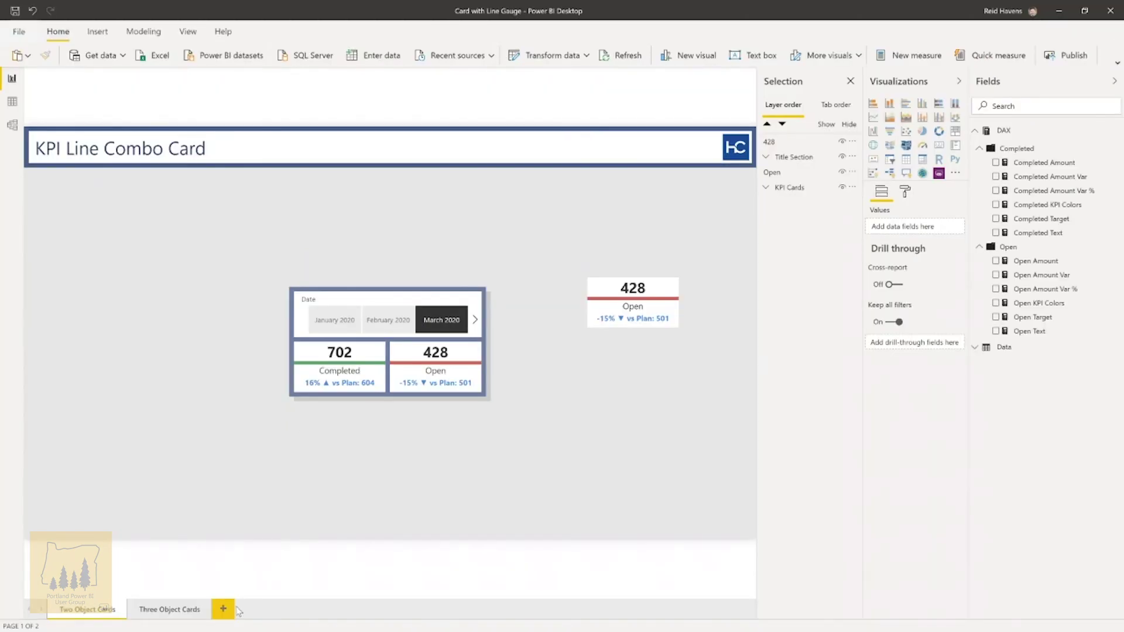
- Switch to the PowerPoint presentation with the session's agenda slide
key("super")
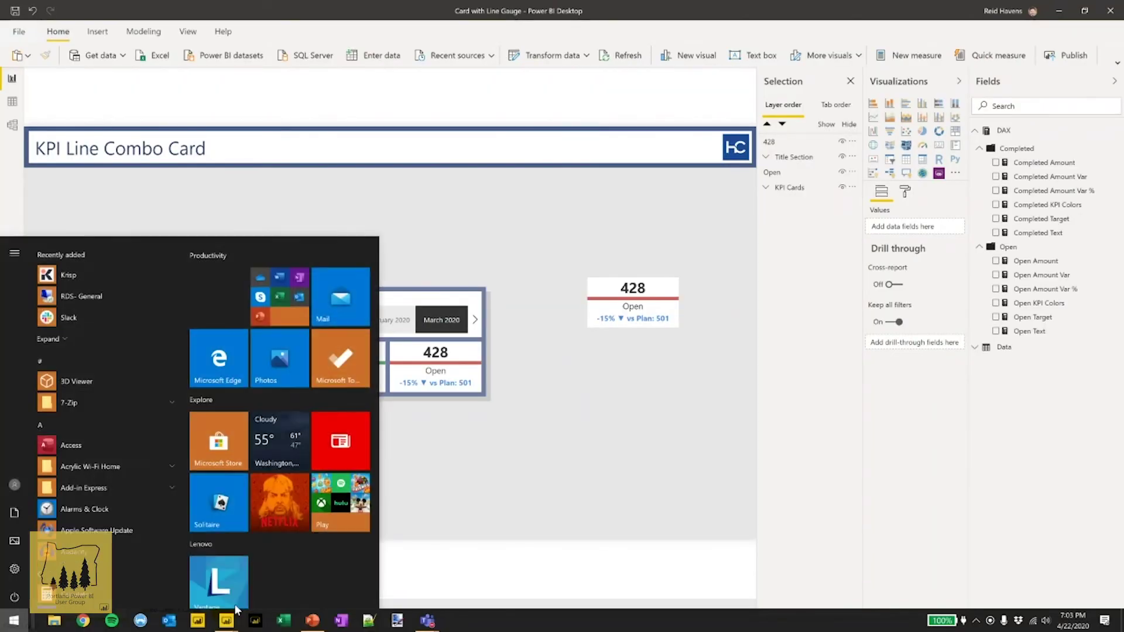
left_click(313, 625)
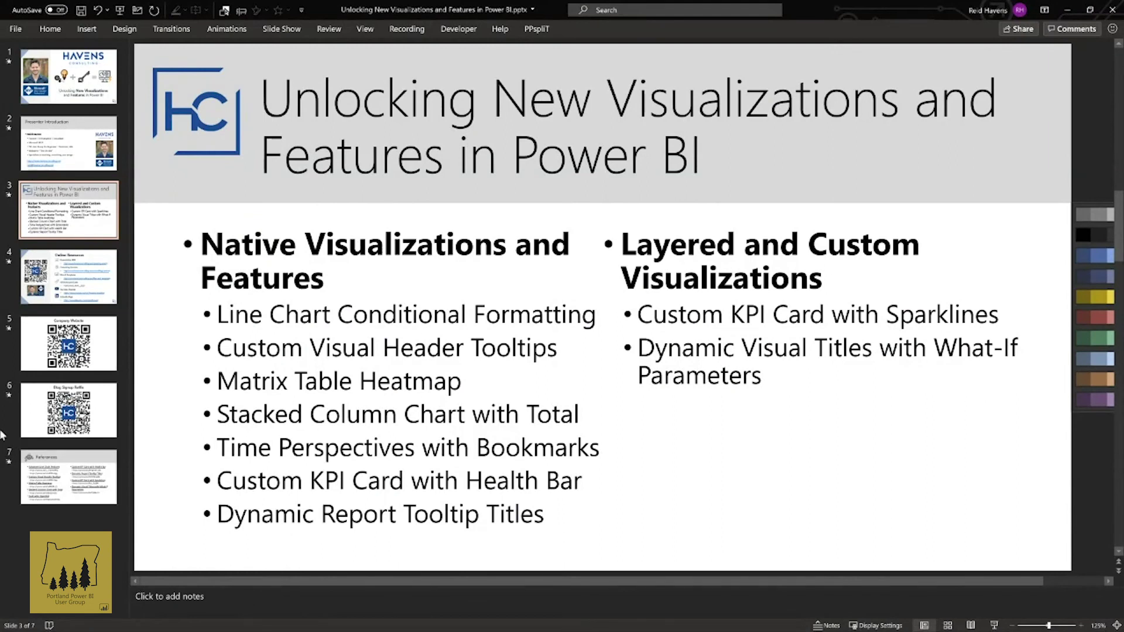